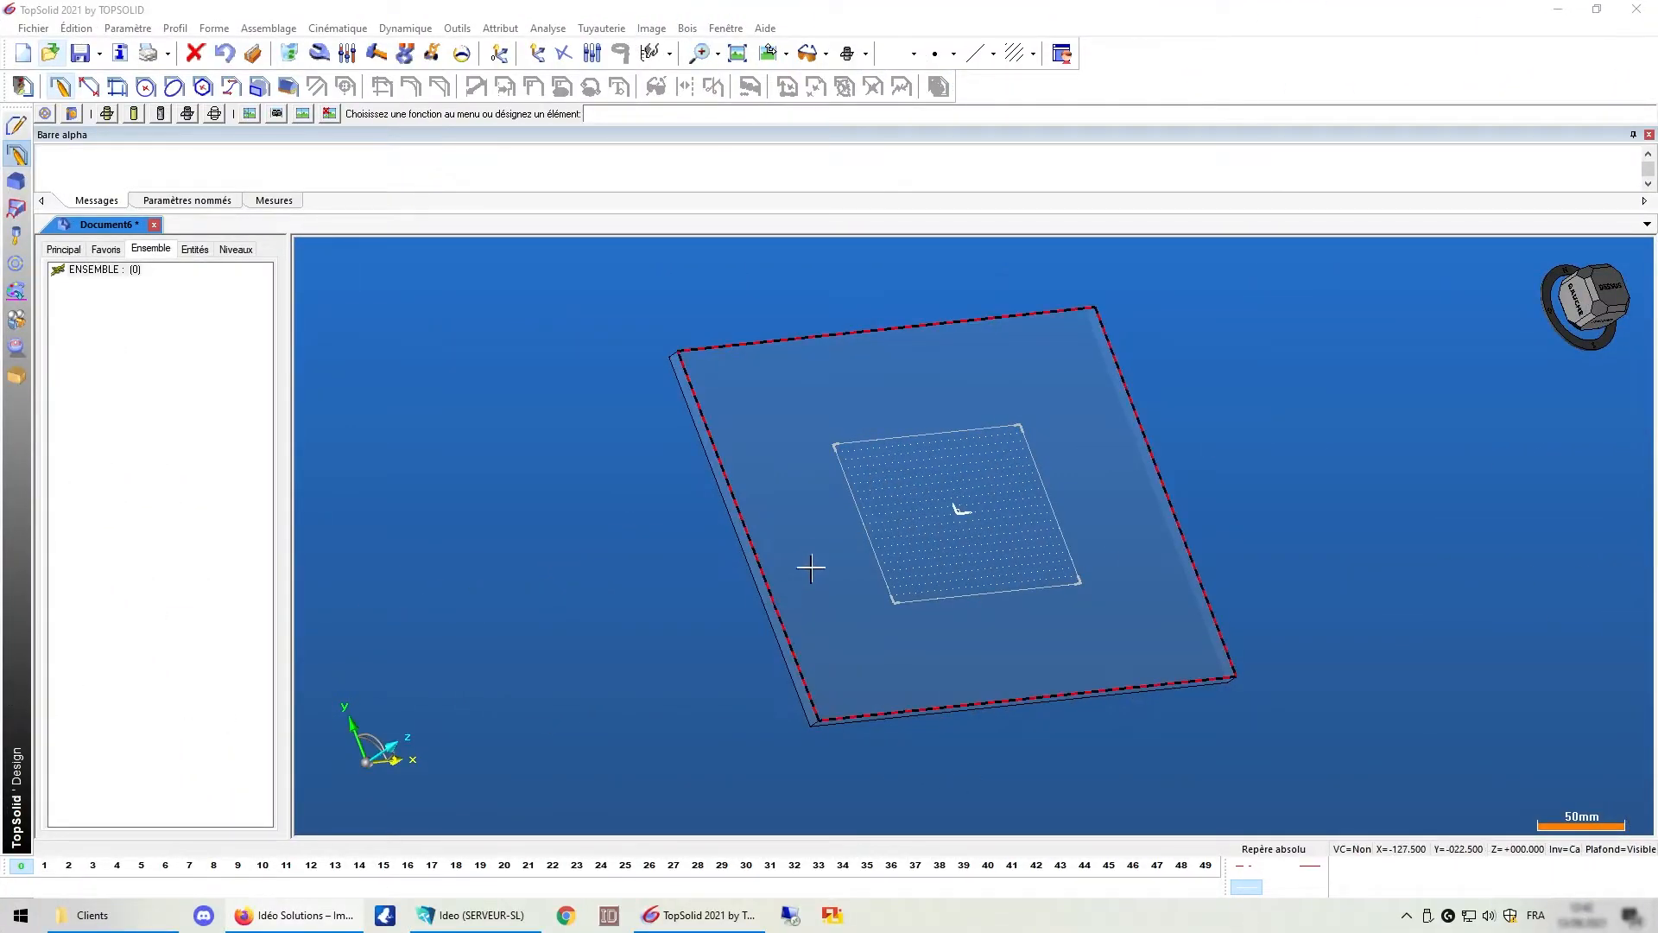
# Inspect the glass panel's extruded shape and its sketch in the entity tree, widening the tree enough to read the entries
pyautogui.moveTo(807, 567); pyautogui.dragTo(759, 585, button='middle')
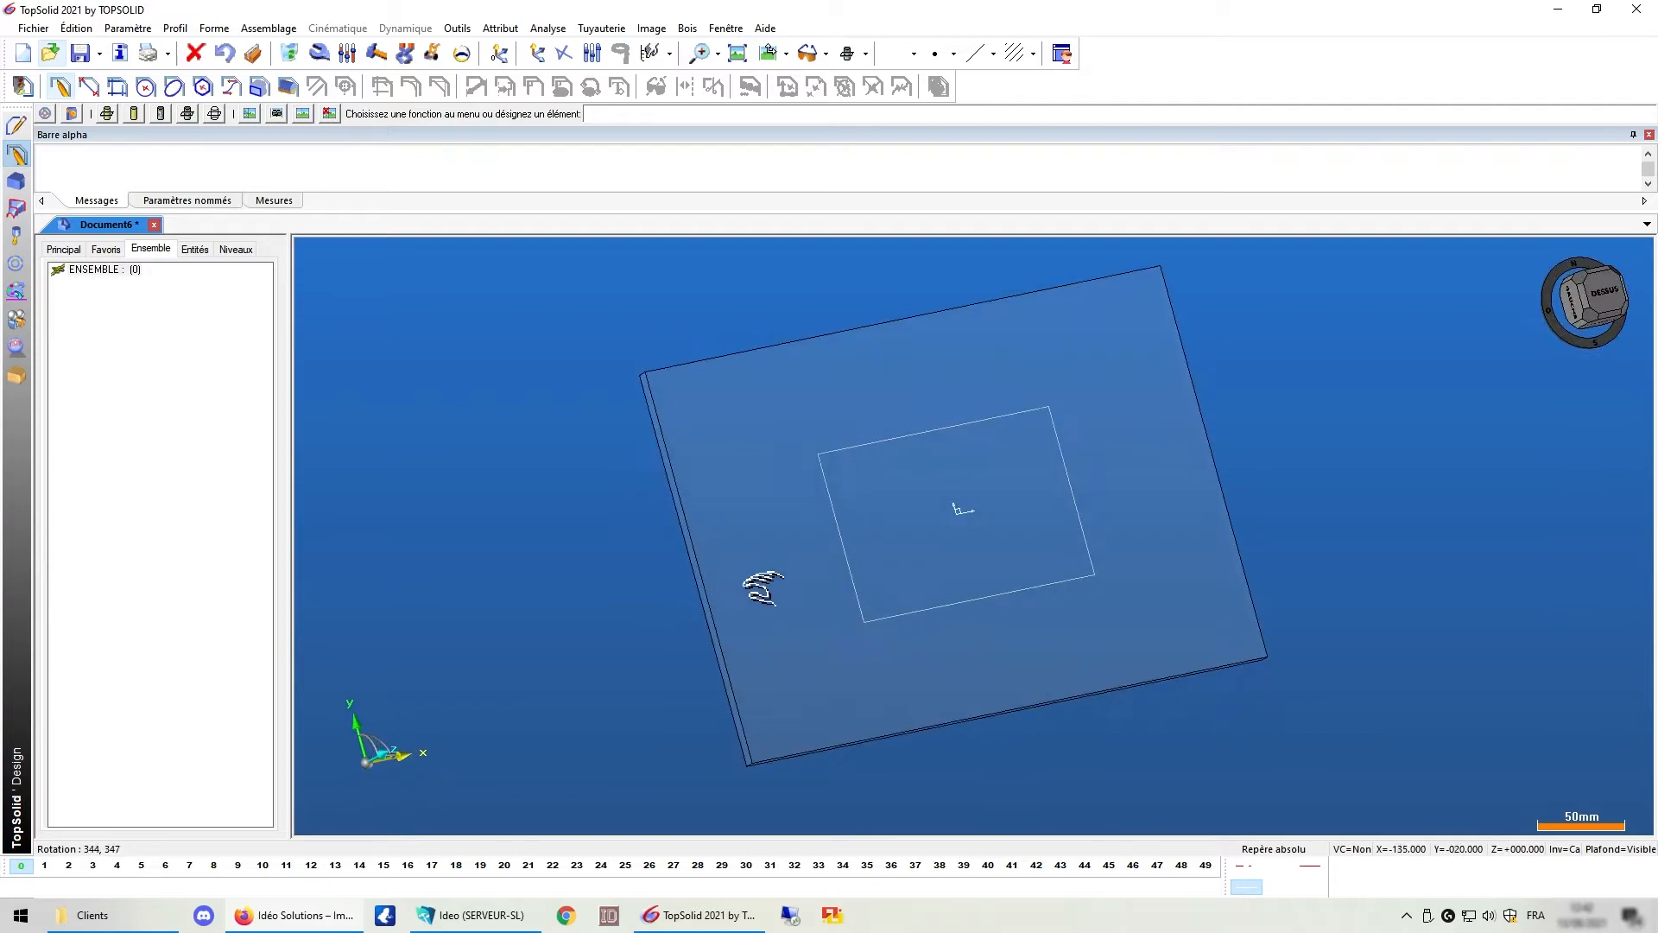
pyautogui.click(195, 250)
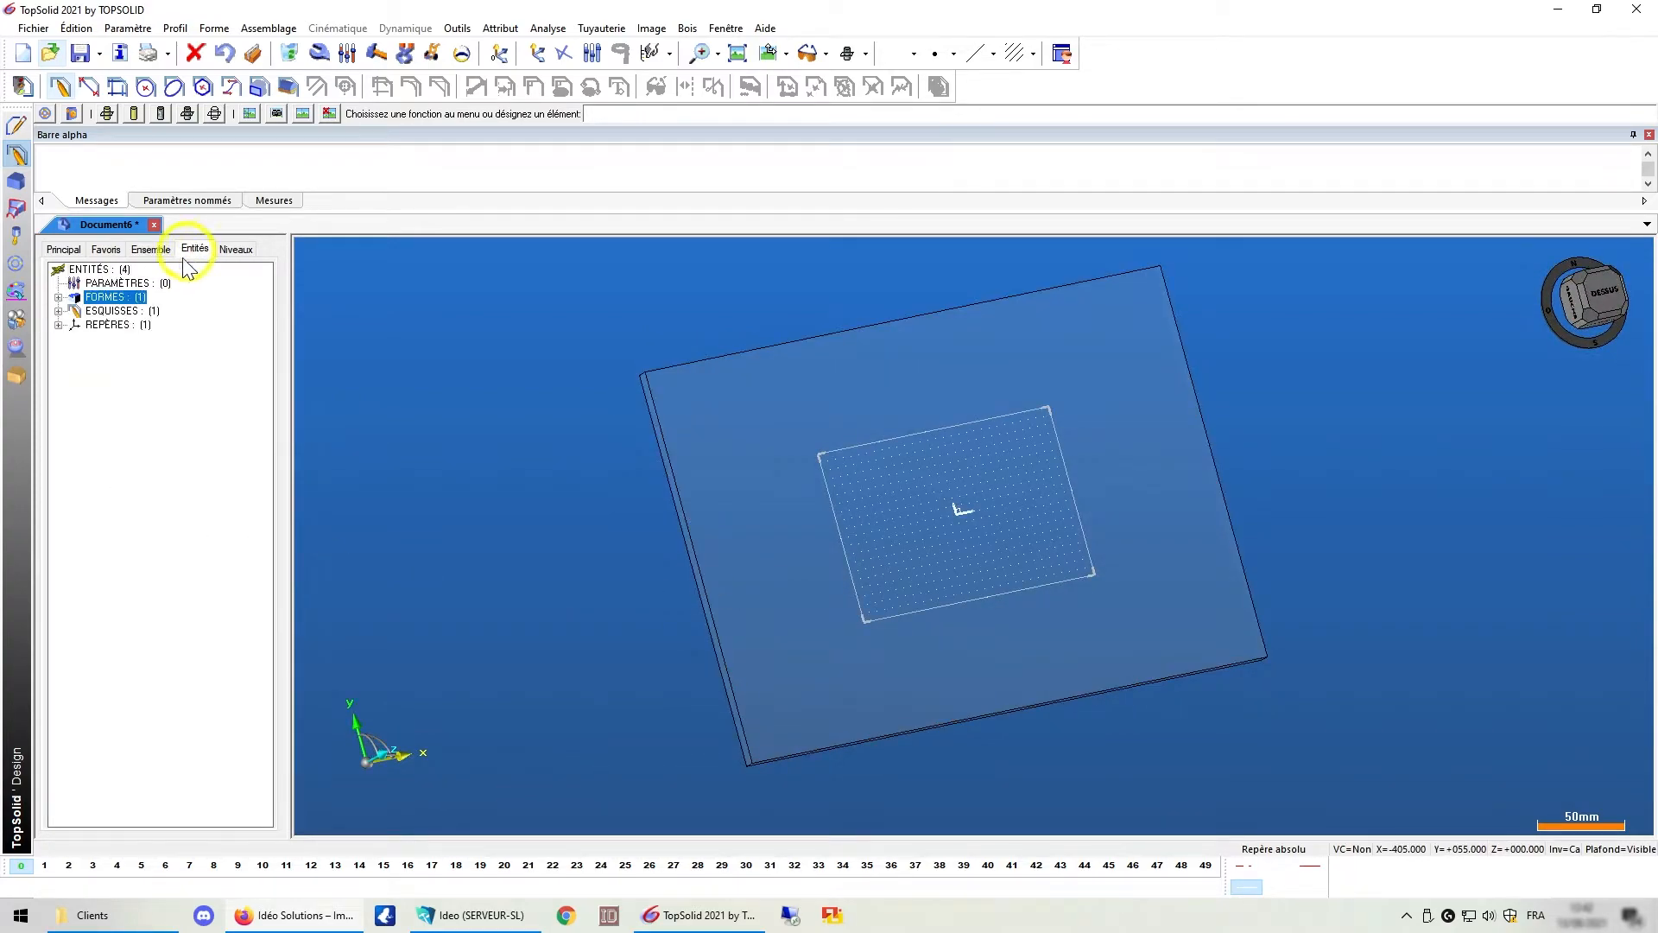
pyautogui.click(57, 311)
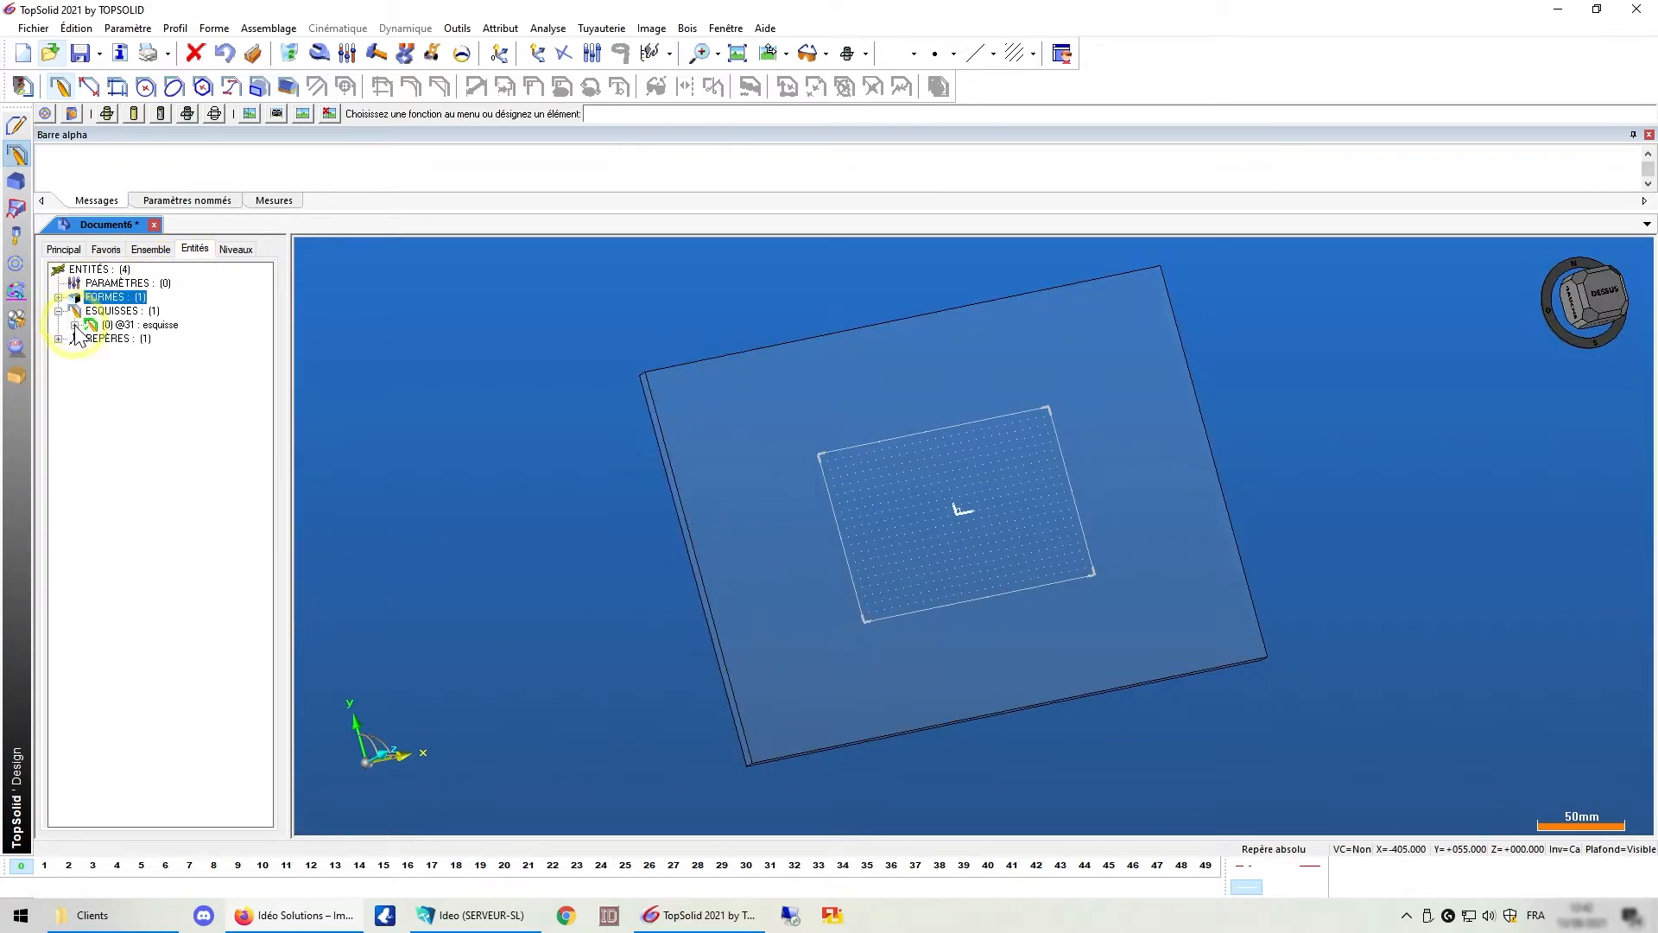
pyautogui.click(75, 325)
pyautogui.click(57, 297)
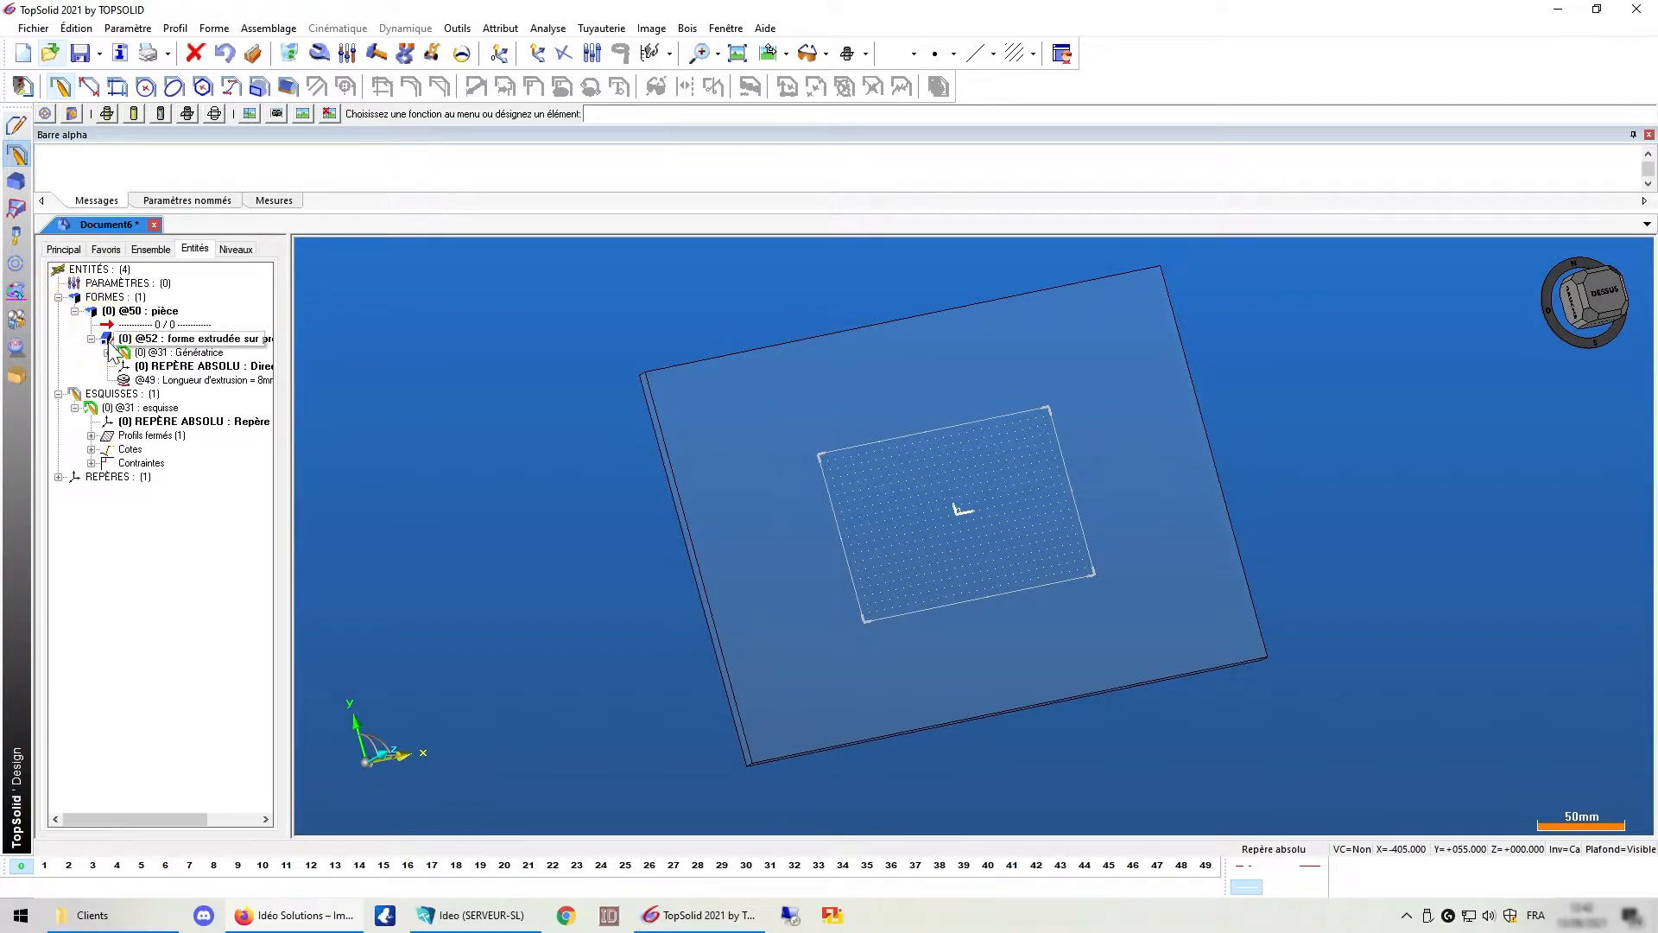
pyautogui.moveTo(324, 380); pyautogui.dragTo(358, 384)
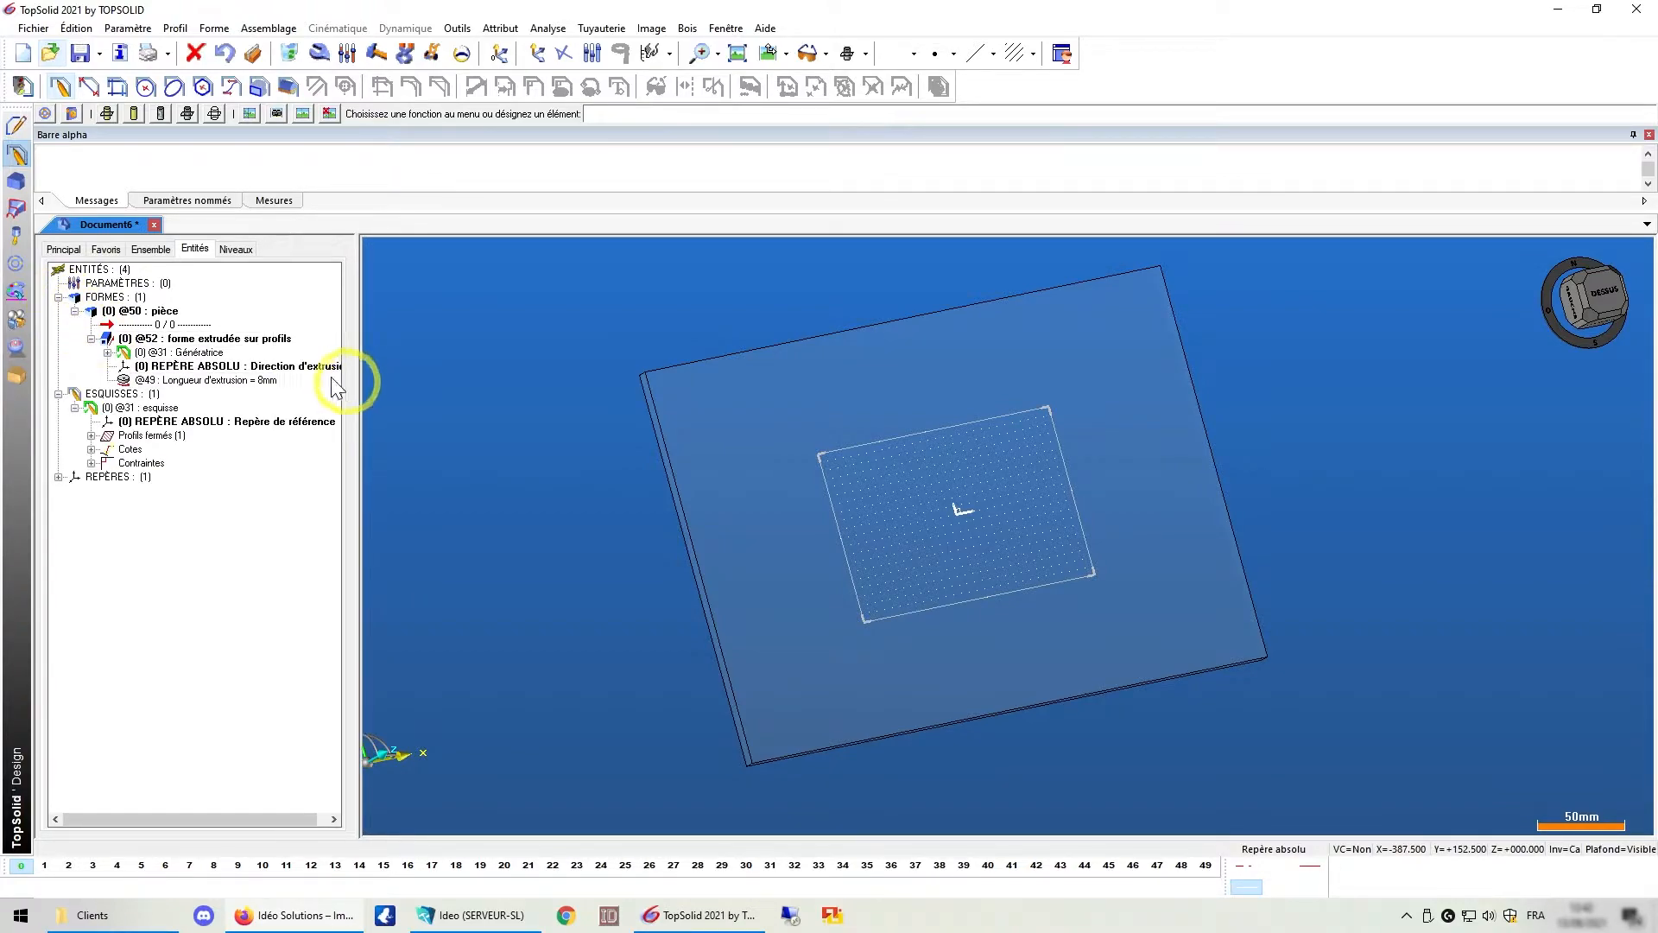
# Define the glass panel as a wood-module part and enter the designation Verre
pyautogui.click(688, 28)
pyautogui.moveTo(708, 64)
pyautogui.click(1000, 83)
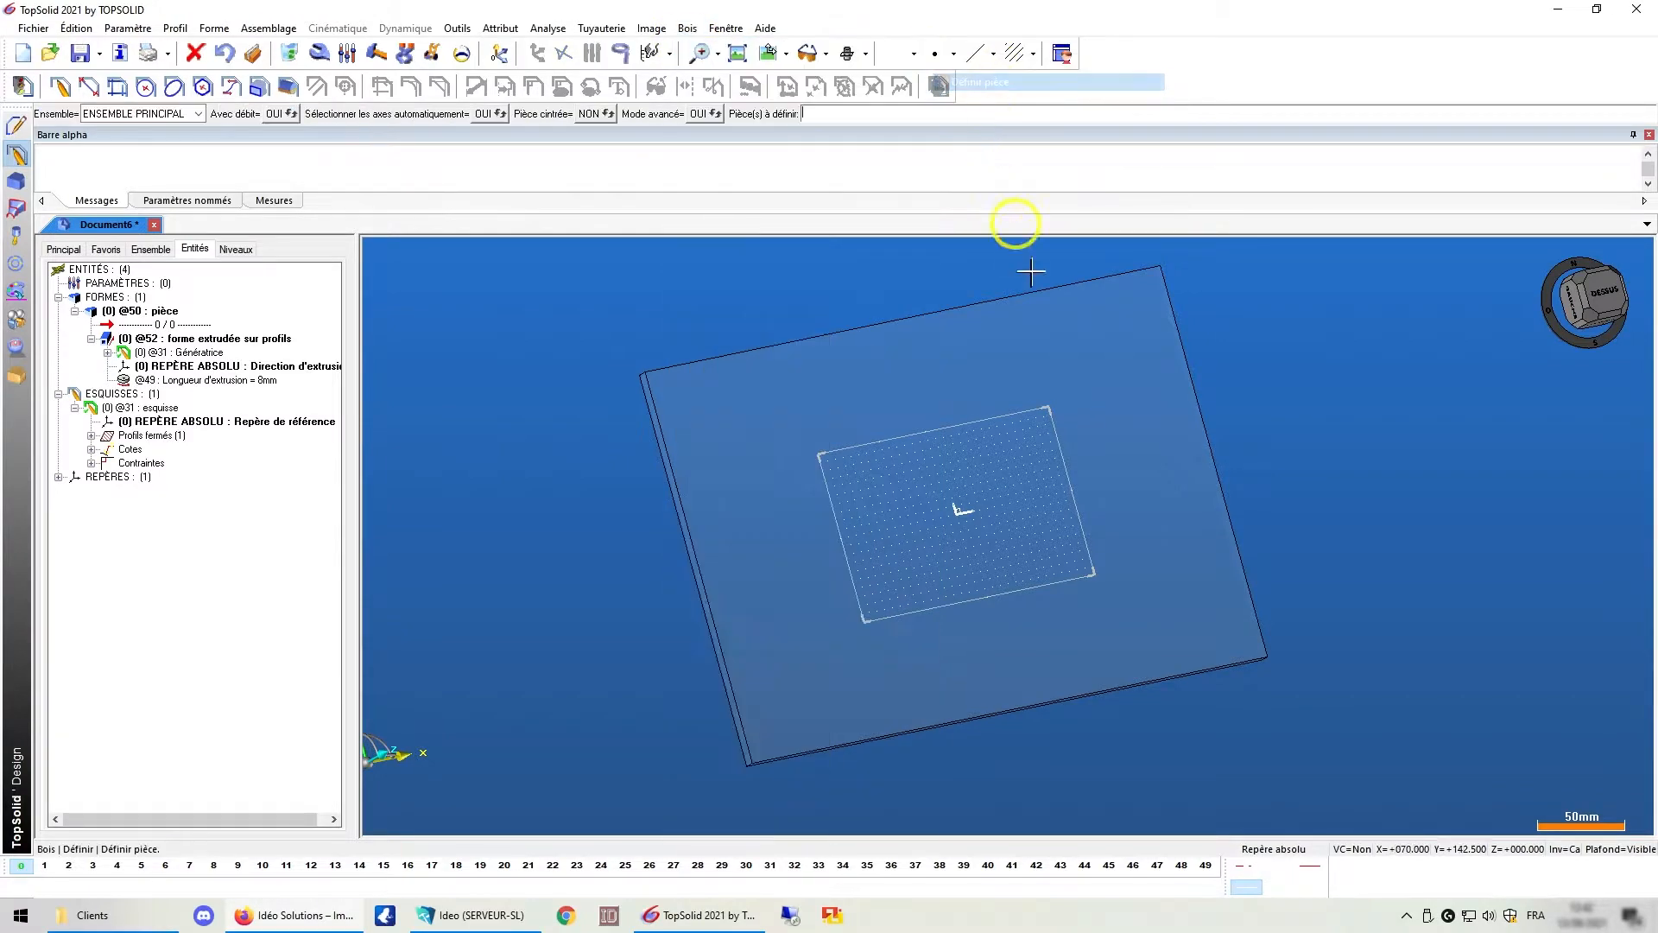
pyautogui.click(1031, 323)
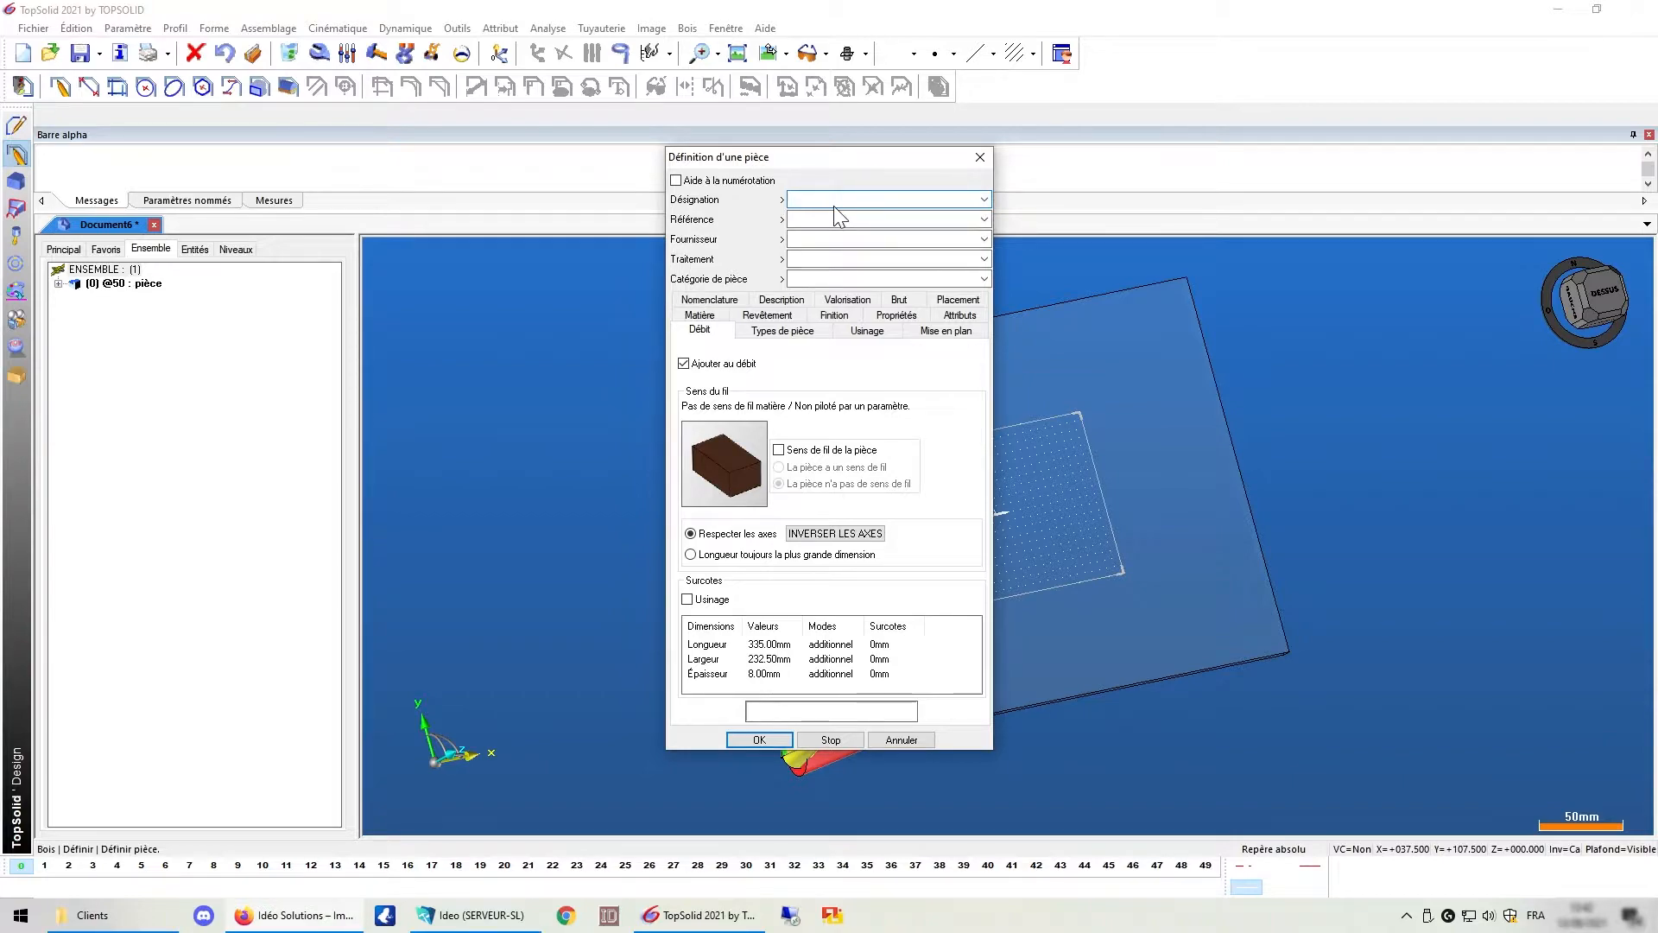
pyautogui.write('Verre')
# Complete the part's designation with its length, width and thickness as Verre_335x232.5_Ep8mm and validate the definition
pyautogui.click(780, 656)
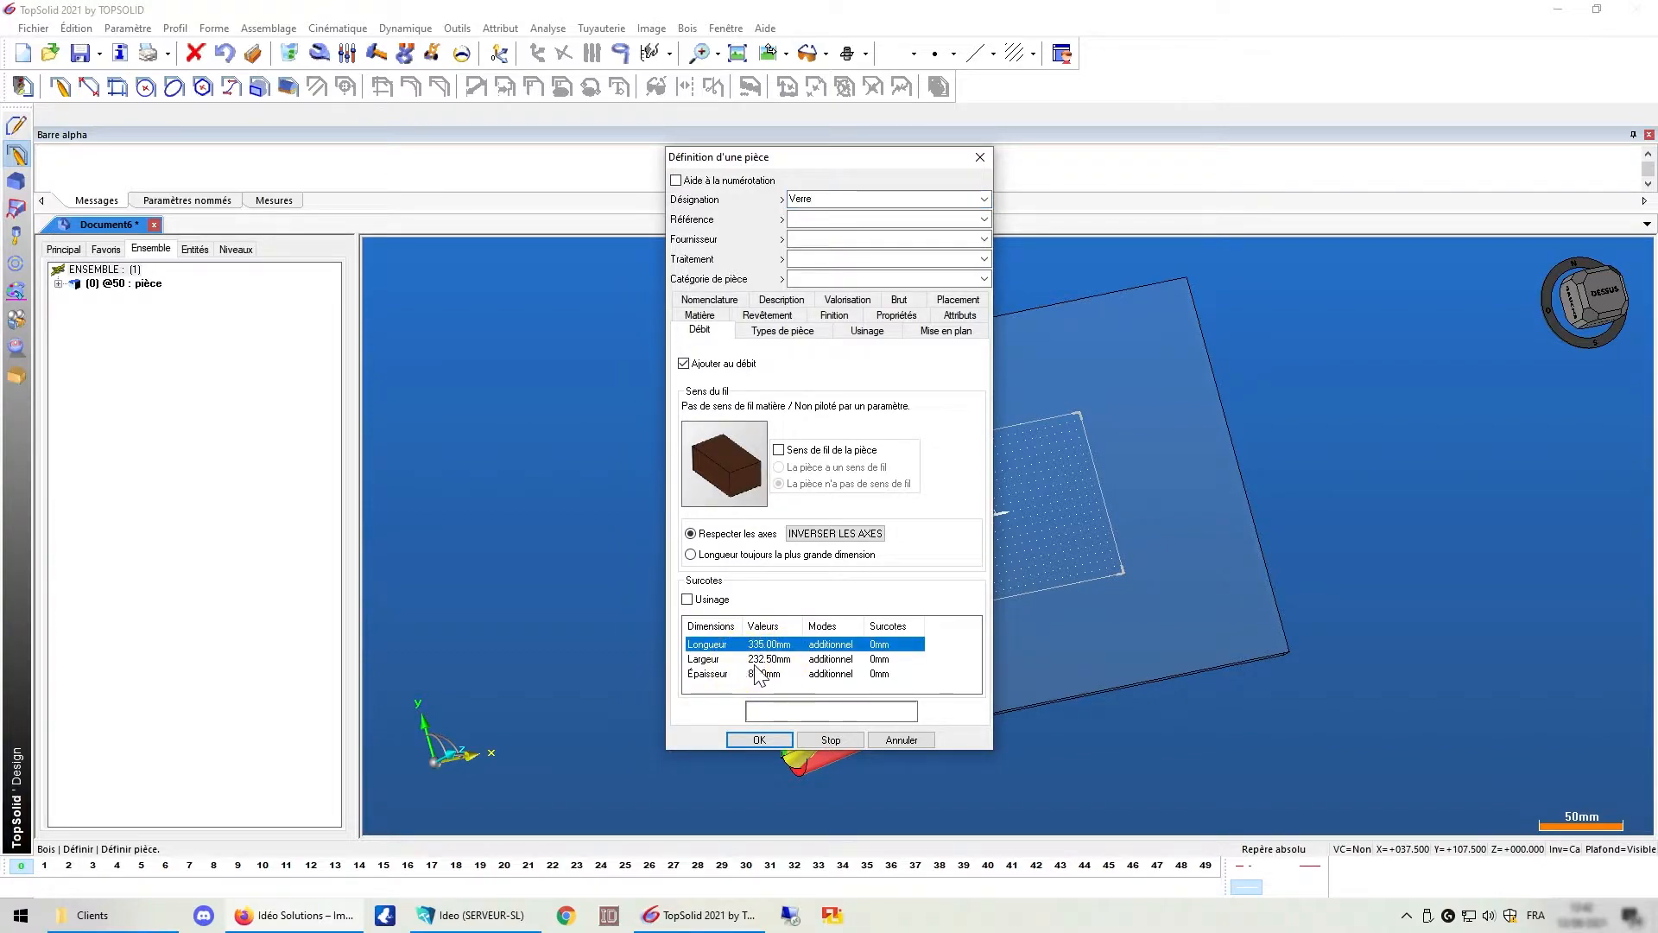
pyautogui.click(780, 660)
pyautogui.click(792, 676)
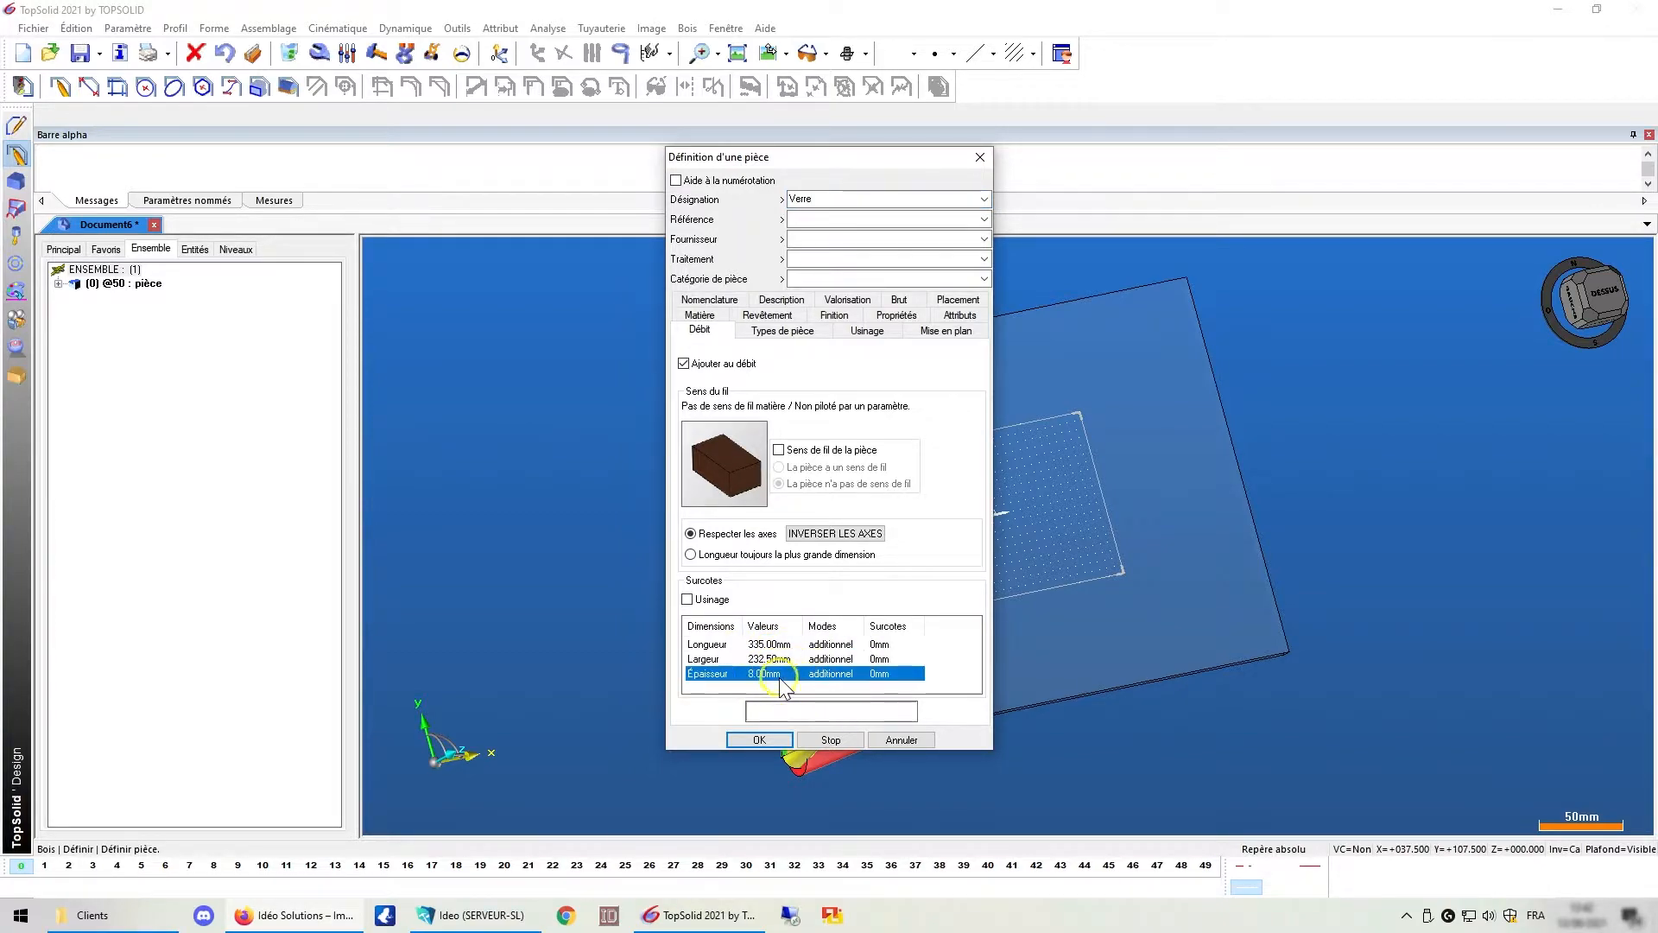
pyautogui.click(833, 201)
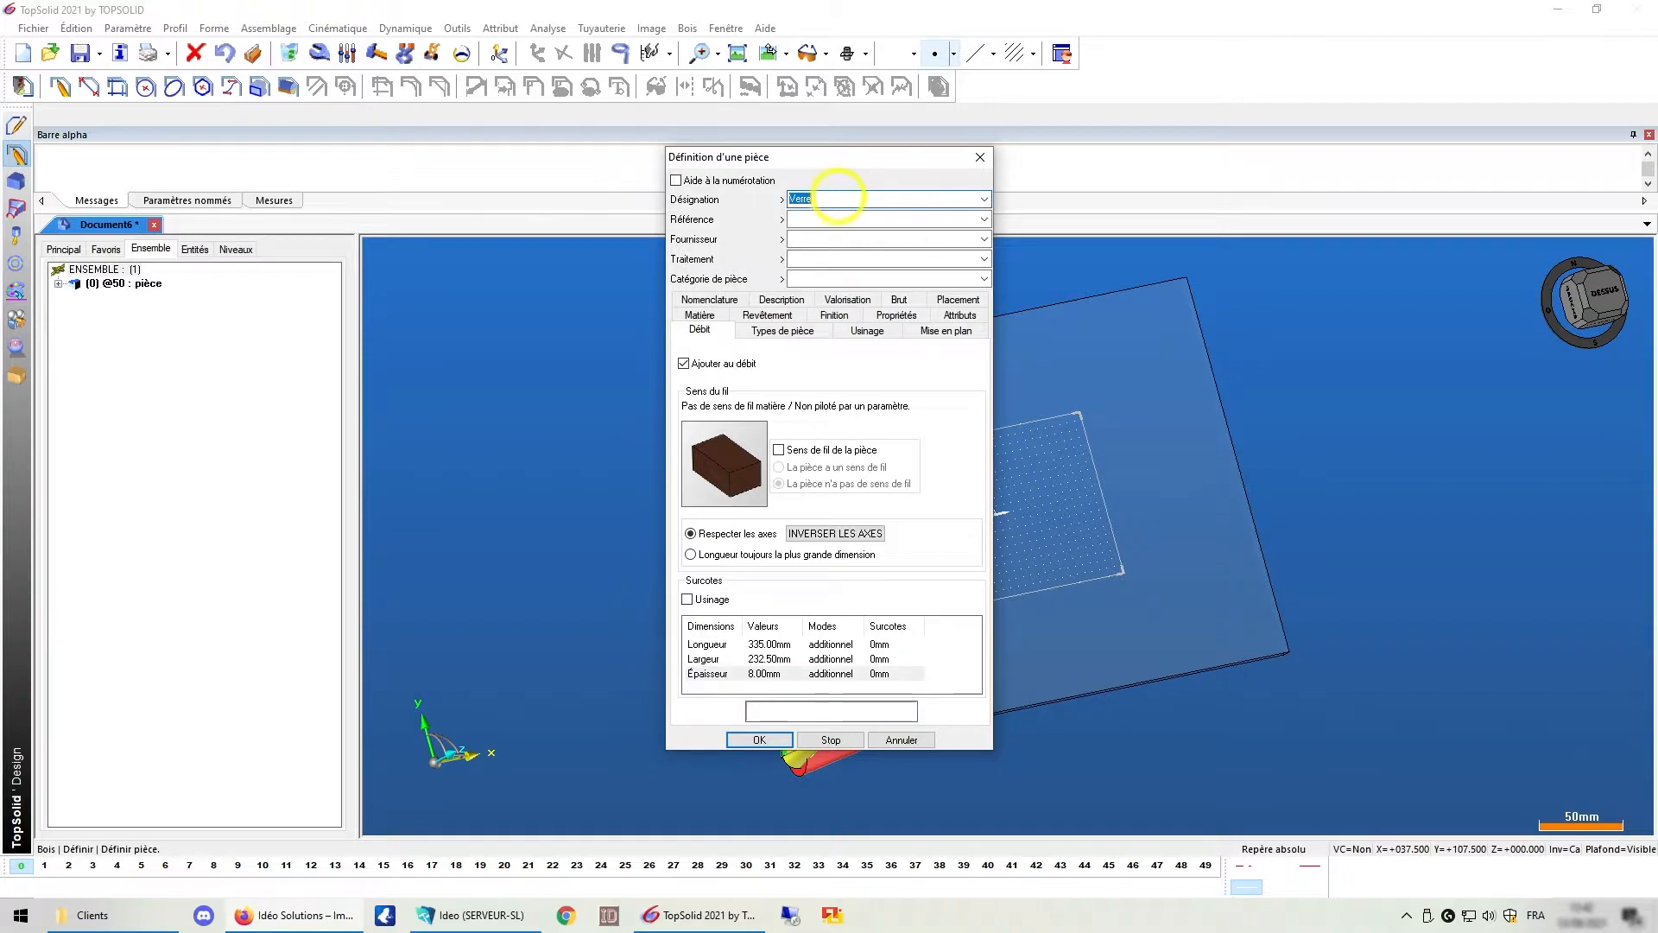
pyautogui.doubleClick(833, 200)
pyautogui.click(835, 200)
pyautogui.write('_335x232.5_Ep8mm')
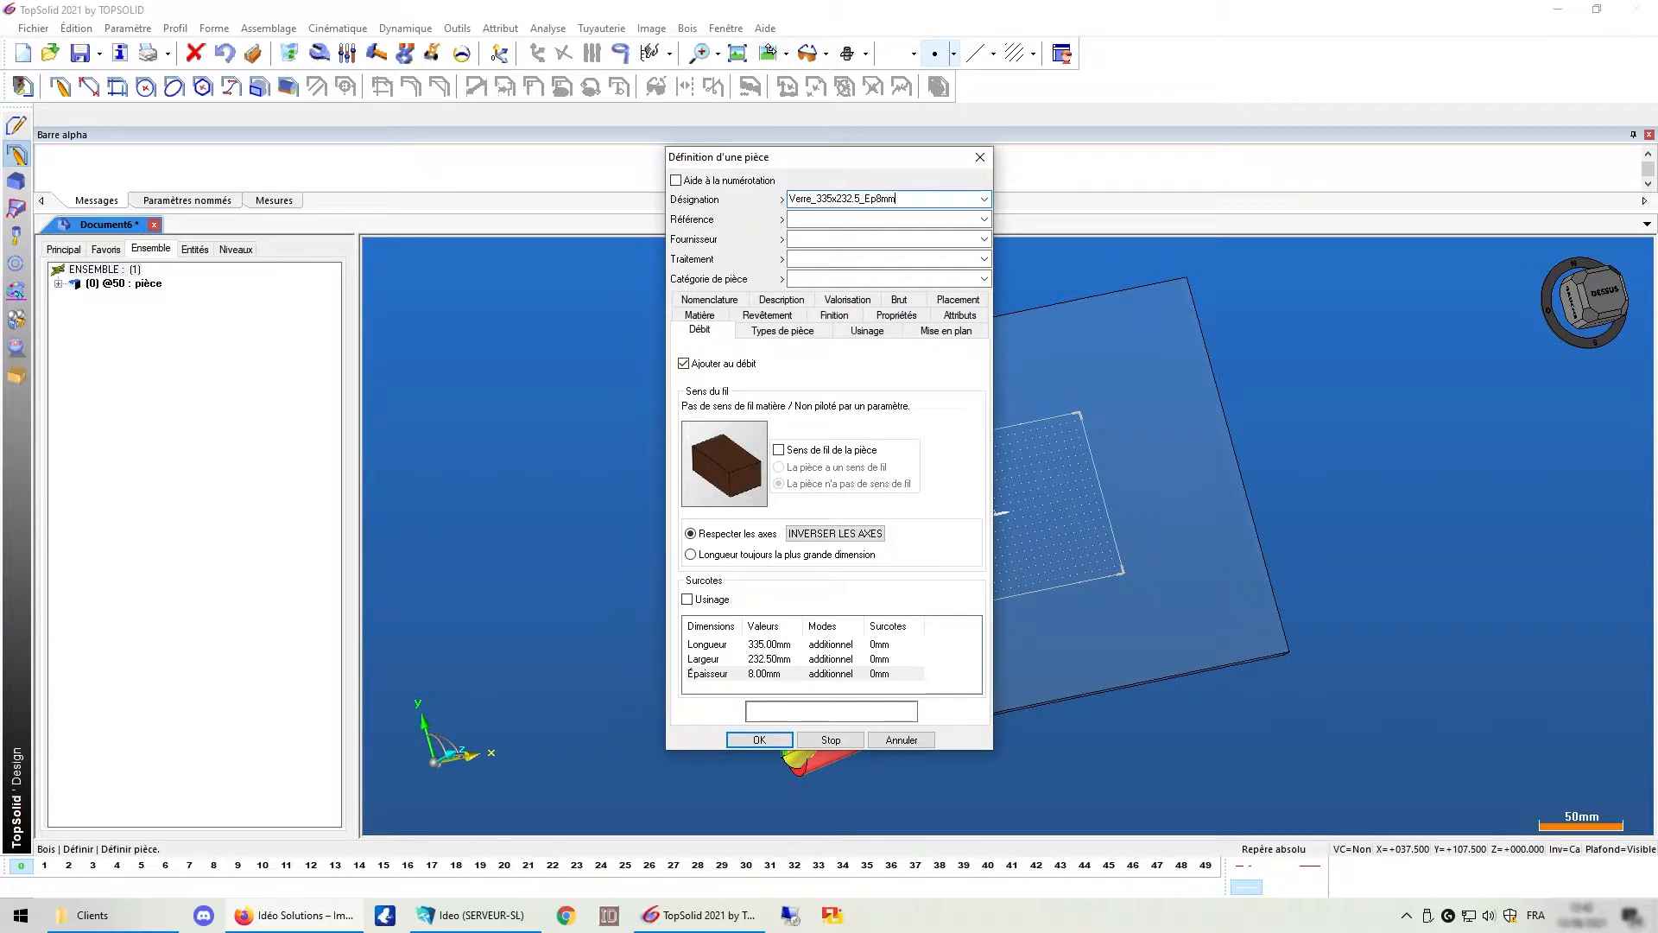
pyautogui.press('Return')
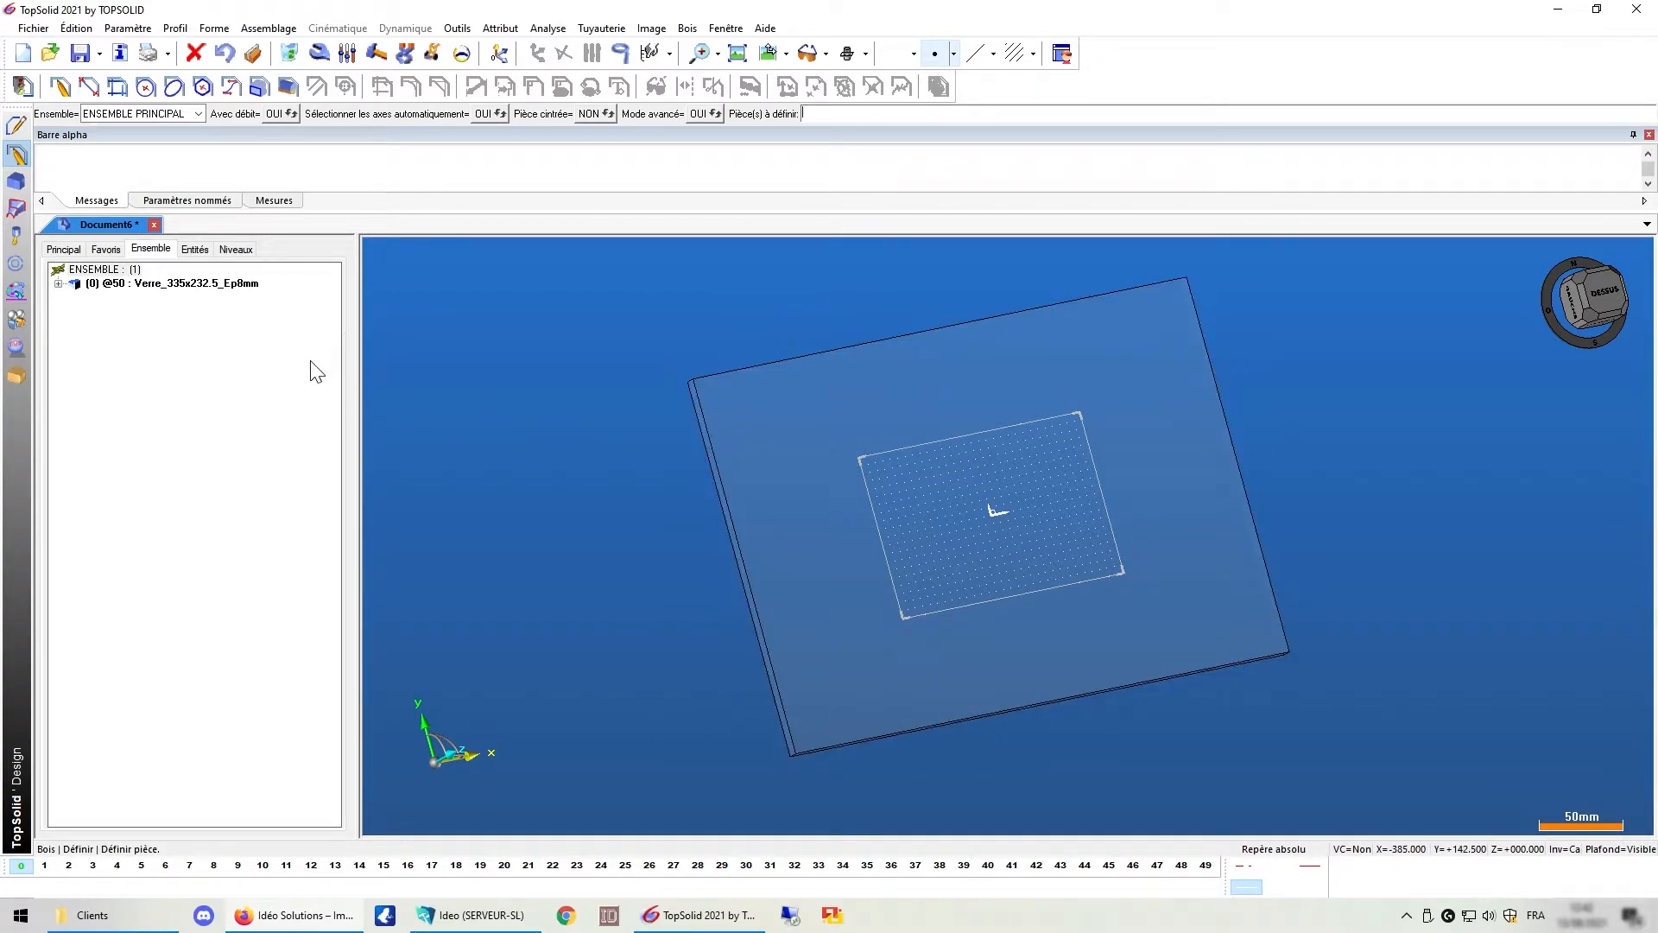
# Create a length parameter l=350 with the designation longueur and place its text above the panel
pyautogui.click(130, 28)
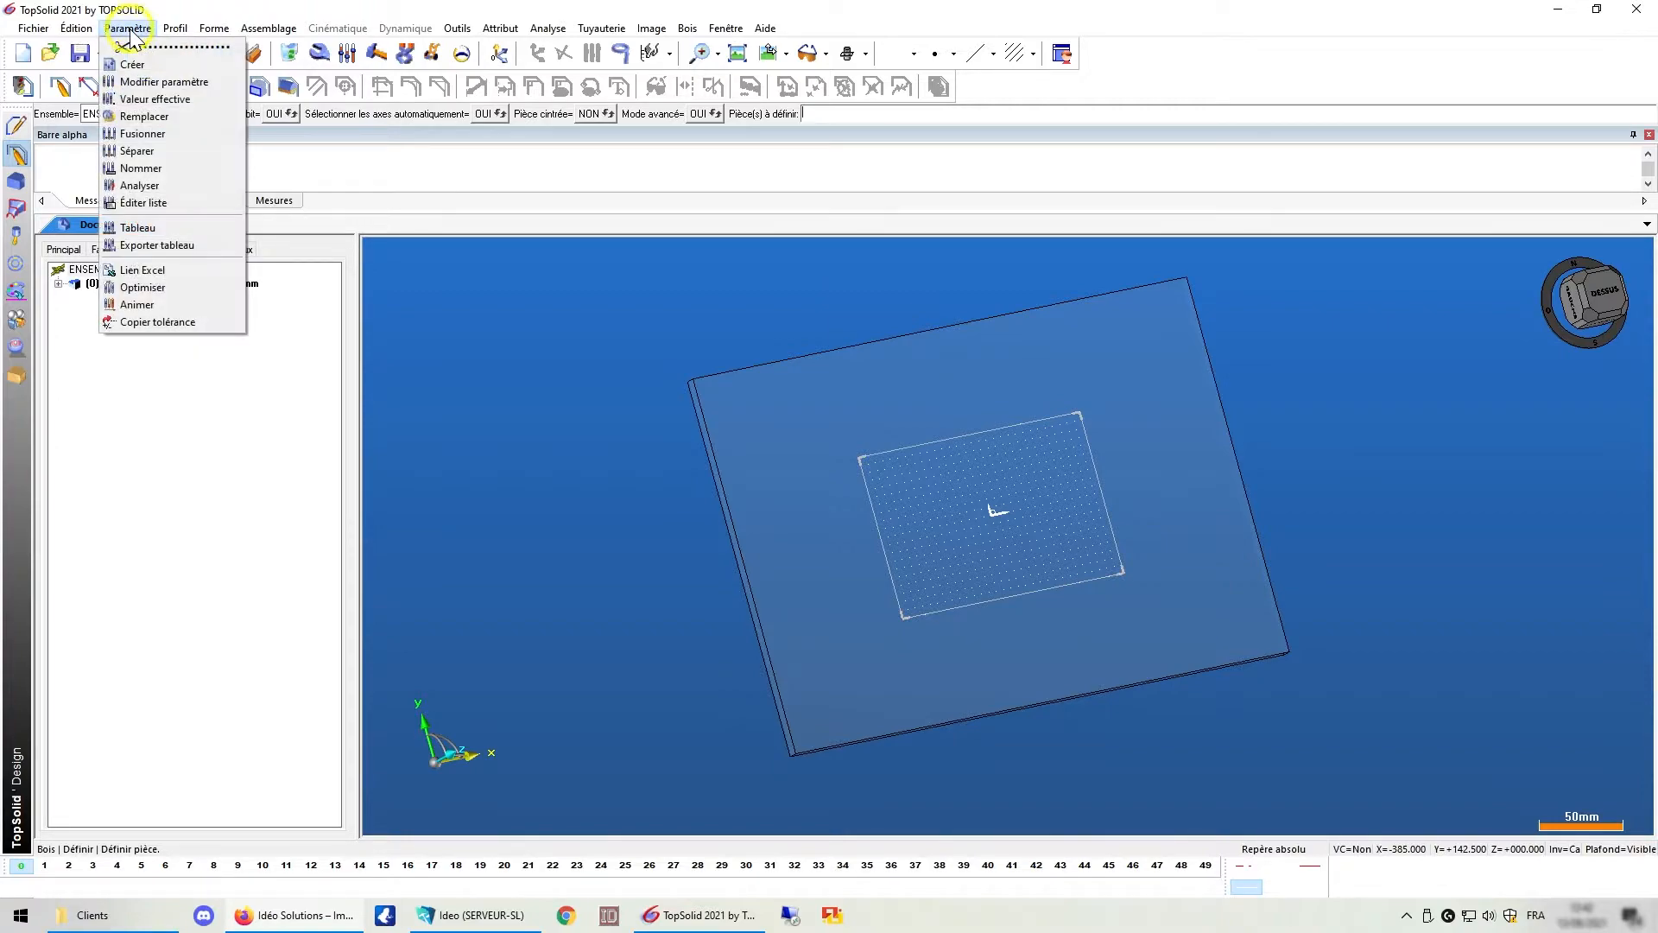
pyautogui.click(140, 62)
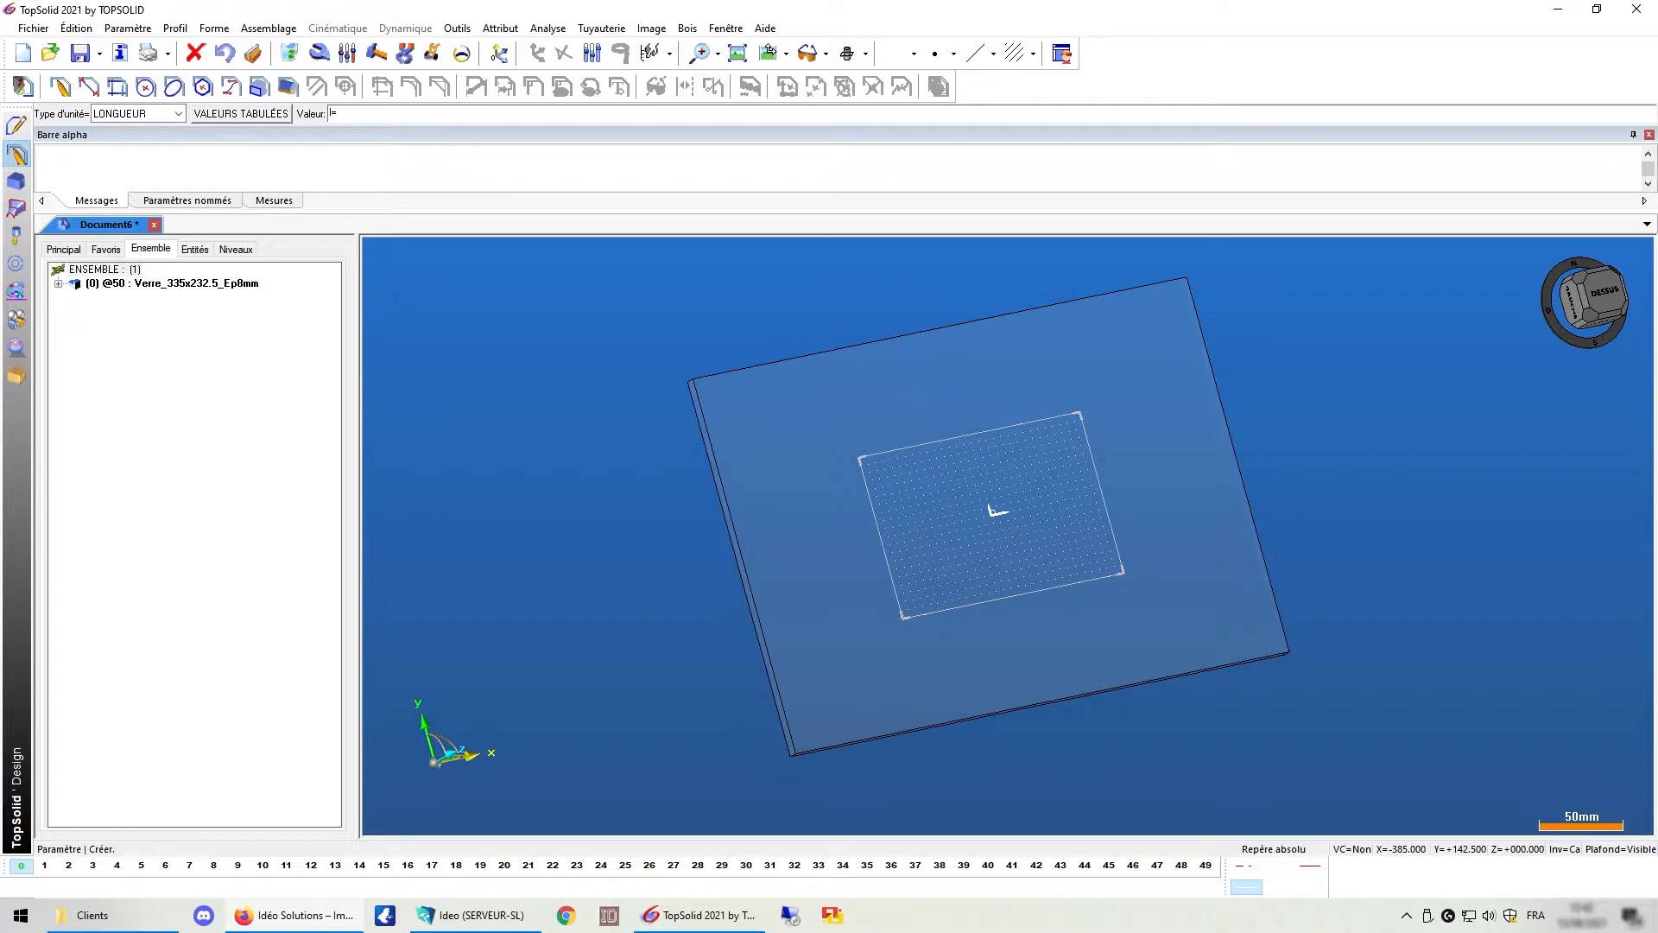
pyautogui.press('Return')
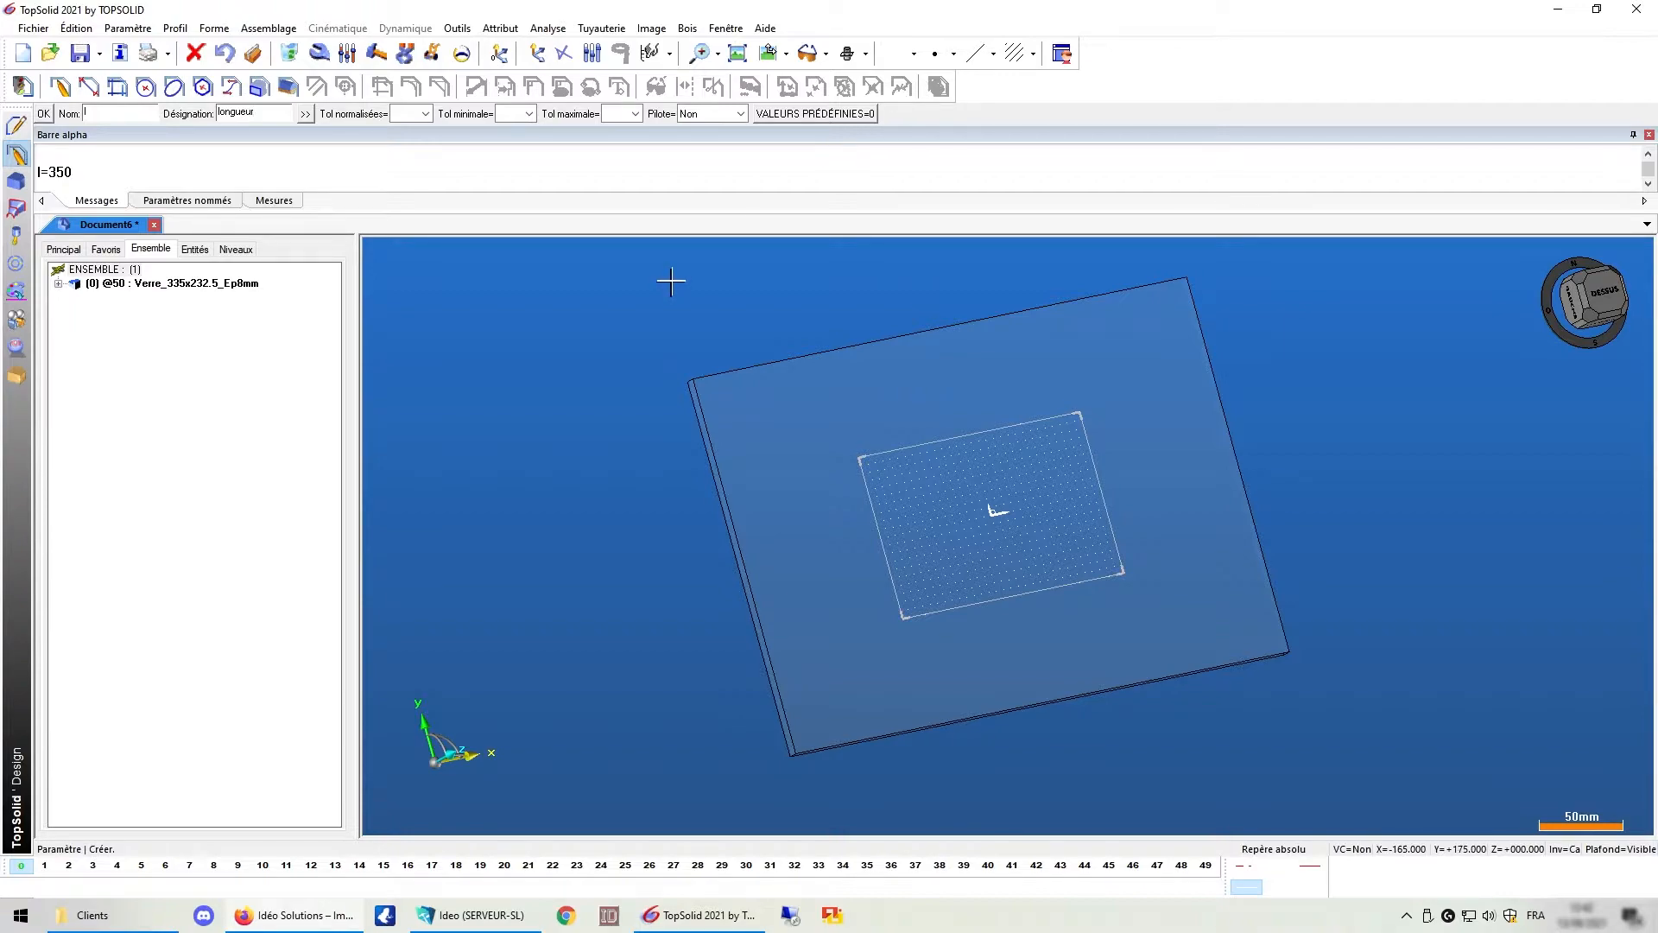
pyautogui.press('Return')
pyautogui.click(627, 279)
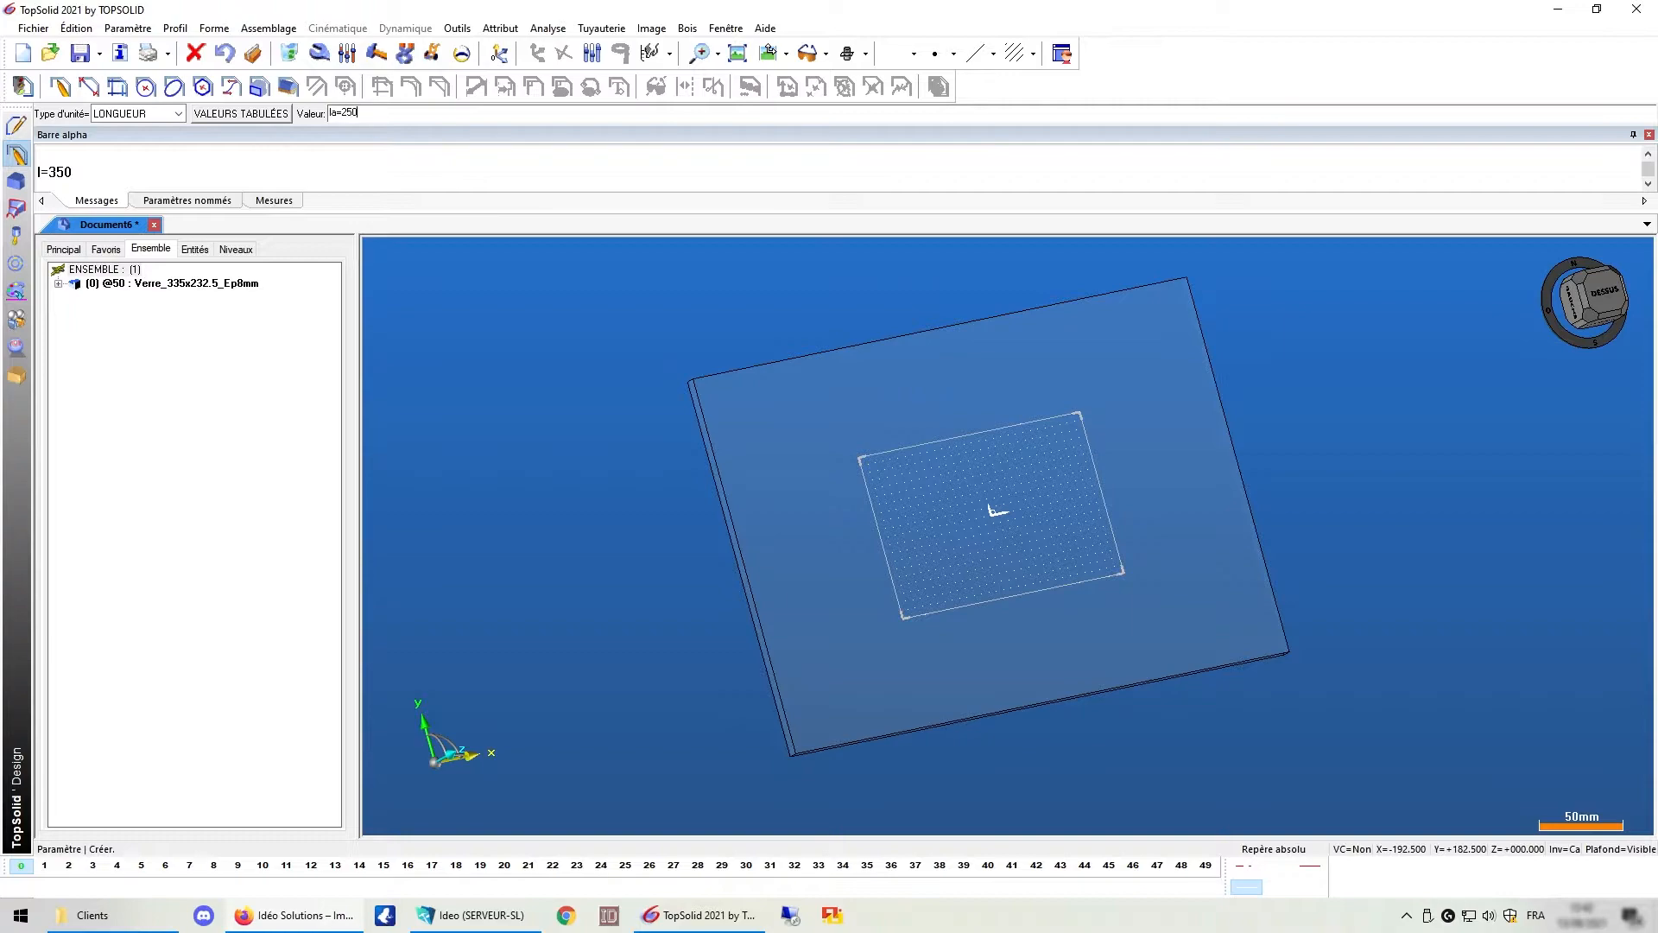
# Create the length parameters la=250, designated largeur, and ep=6, designated epaisseur
pyautogui.press('Return')
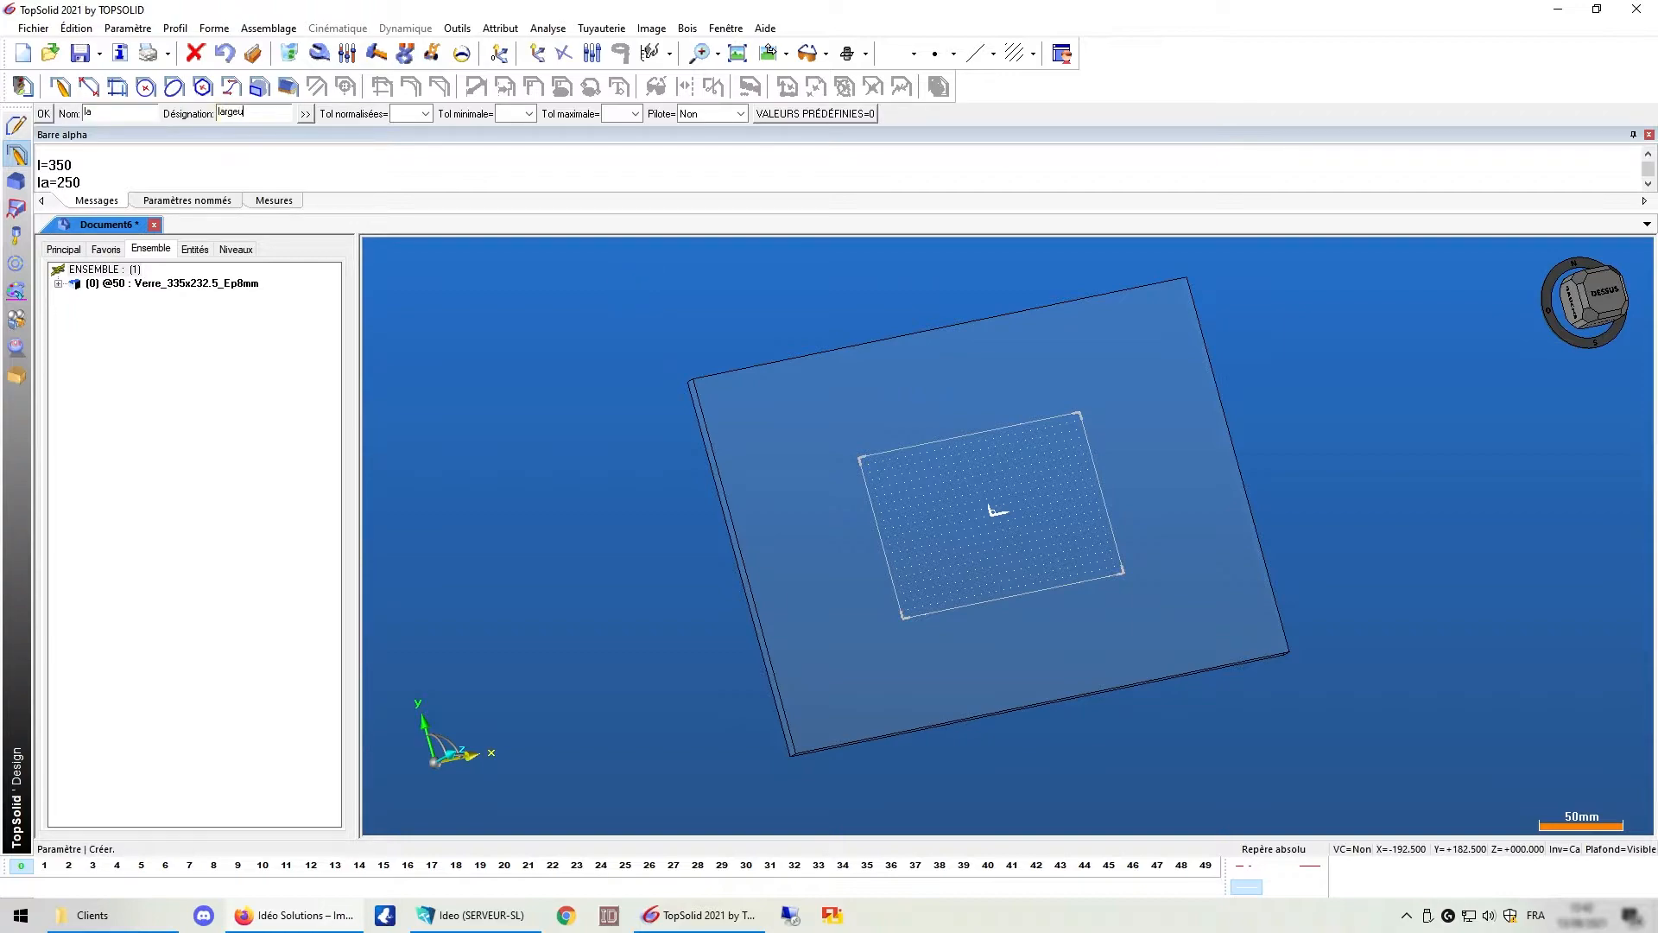
pyautogui.press('Return')
pyautogui.click(626, 279)
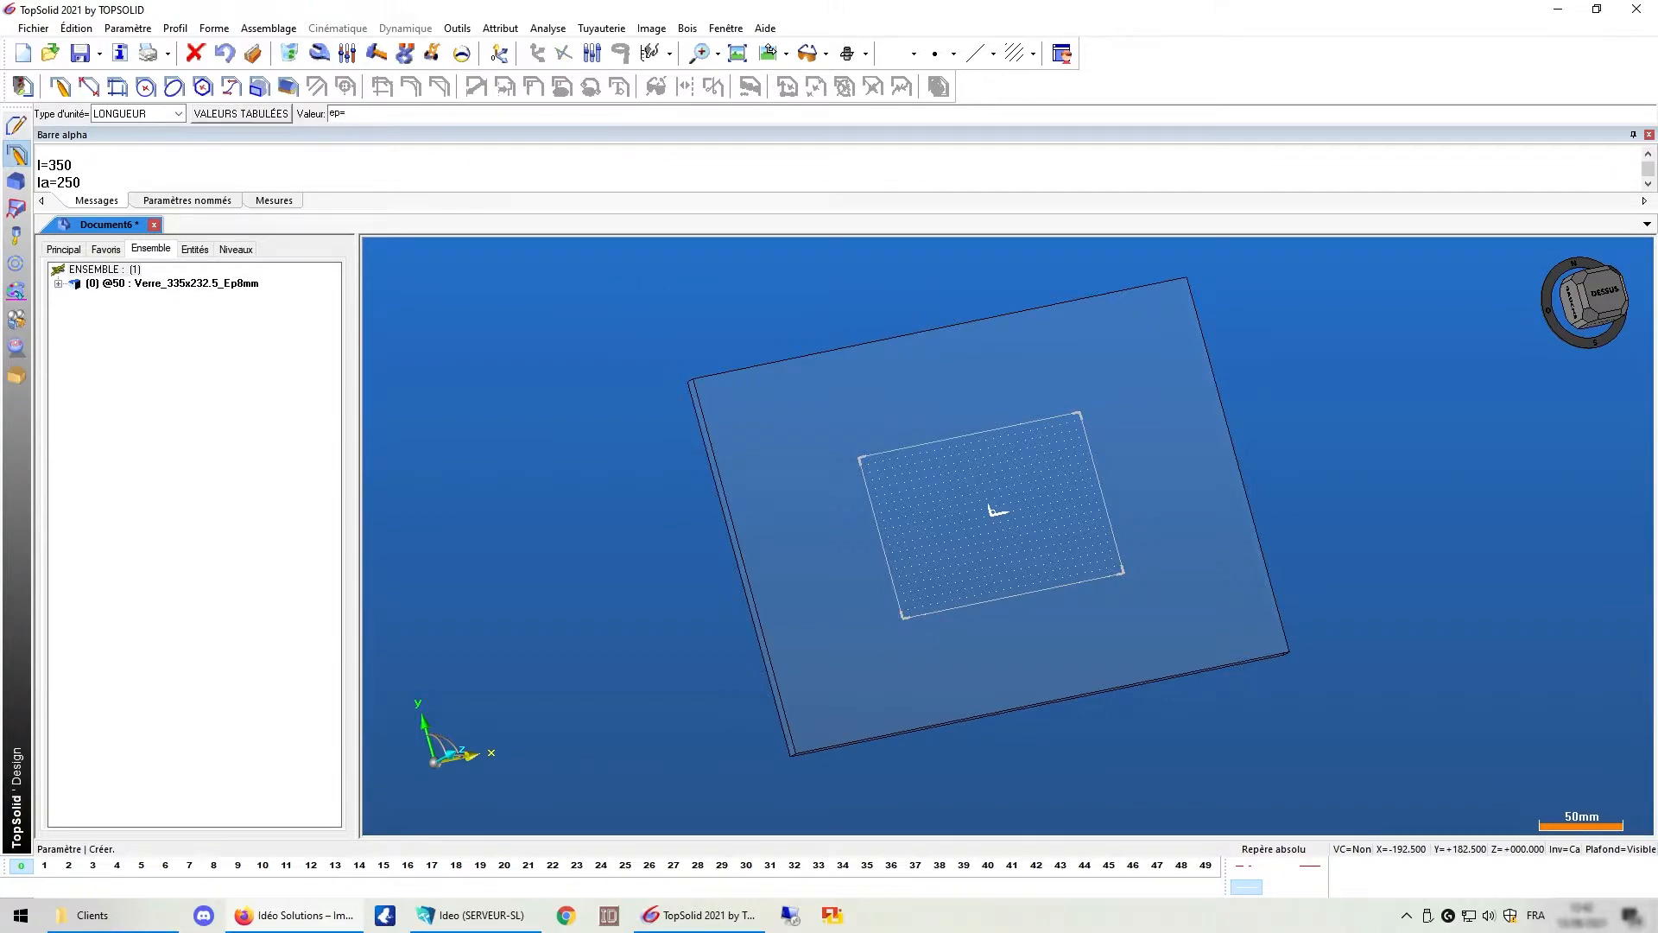
pyautogui.write('ep=6')
pyautogui.press('Return')
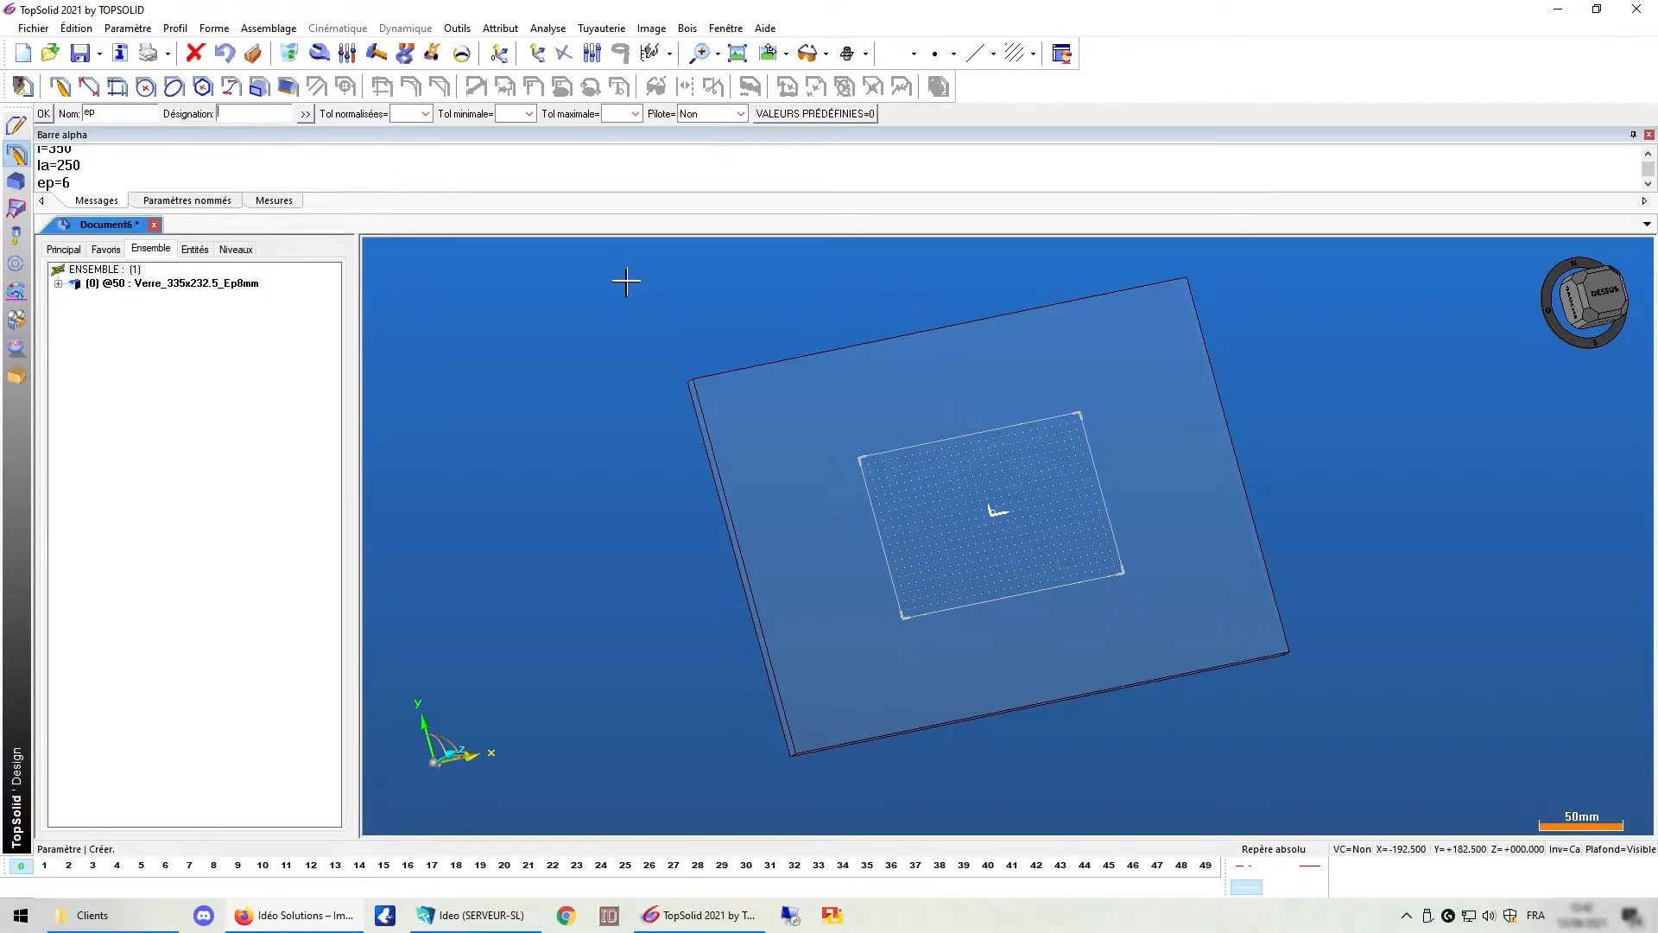
pyautogui.press('Return')
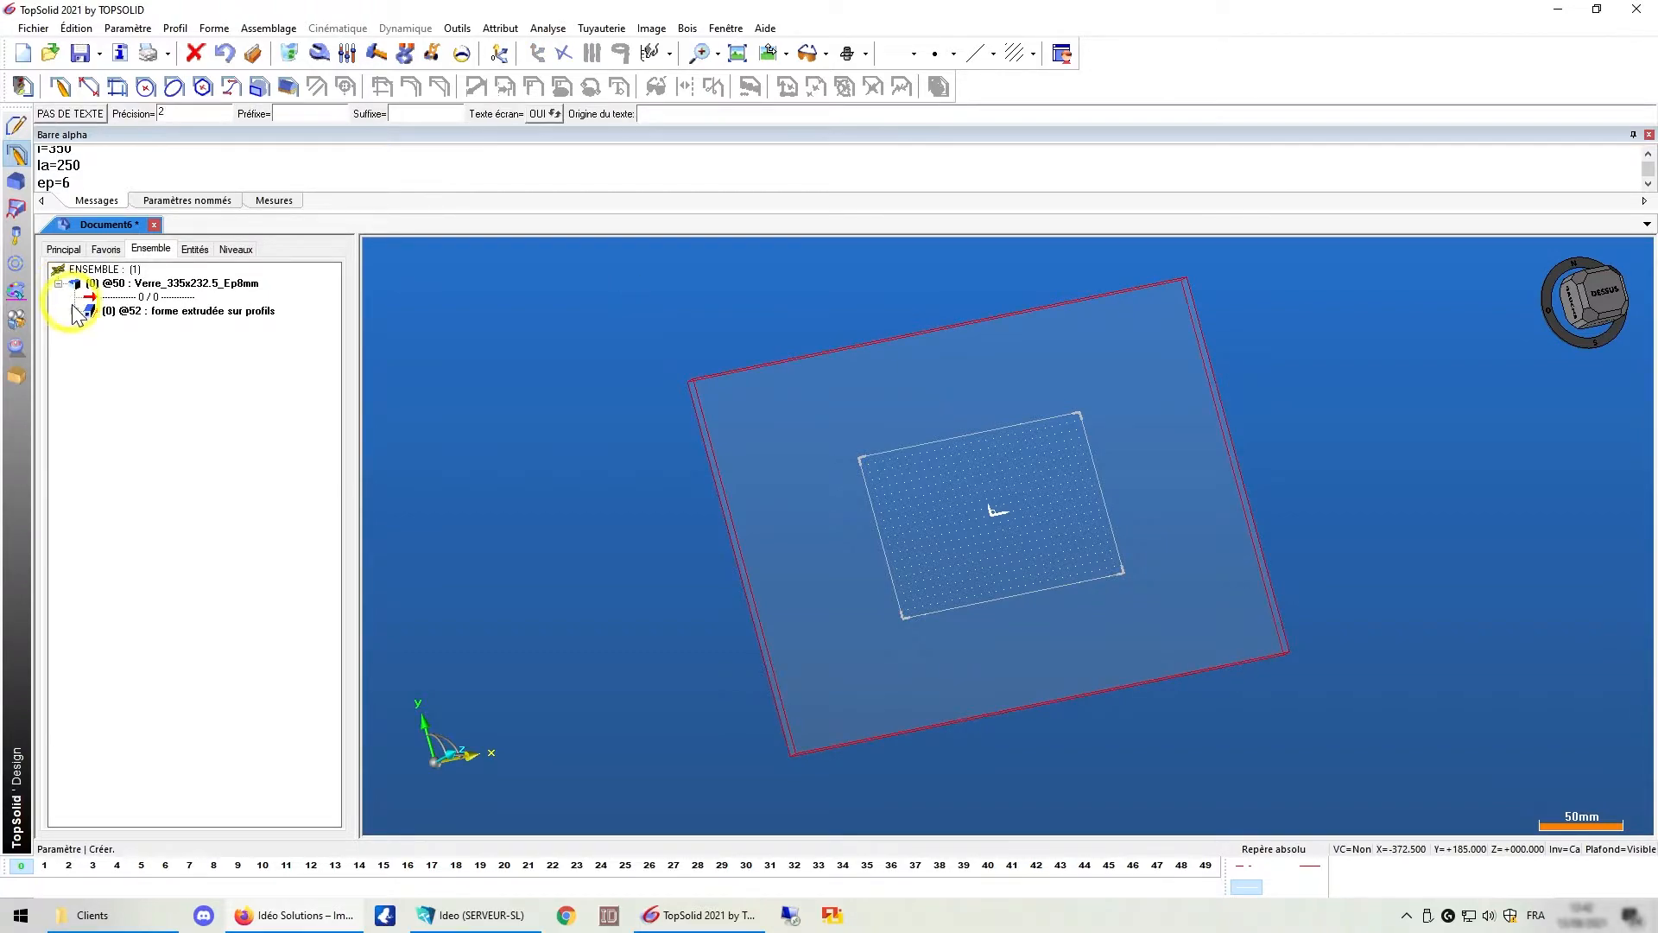
# Replace the extruded shape's extrusion length with the parameter ep/epaisseur
pyautogui.rightClick(241, 351)
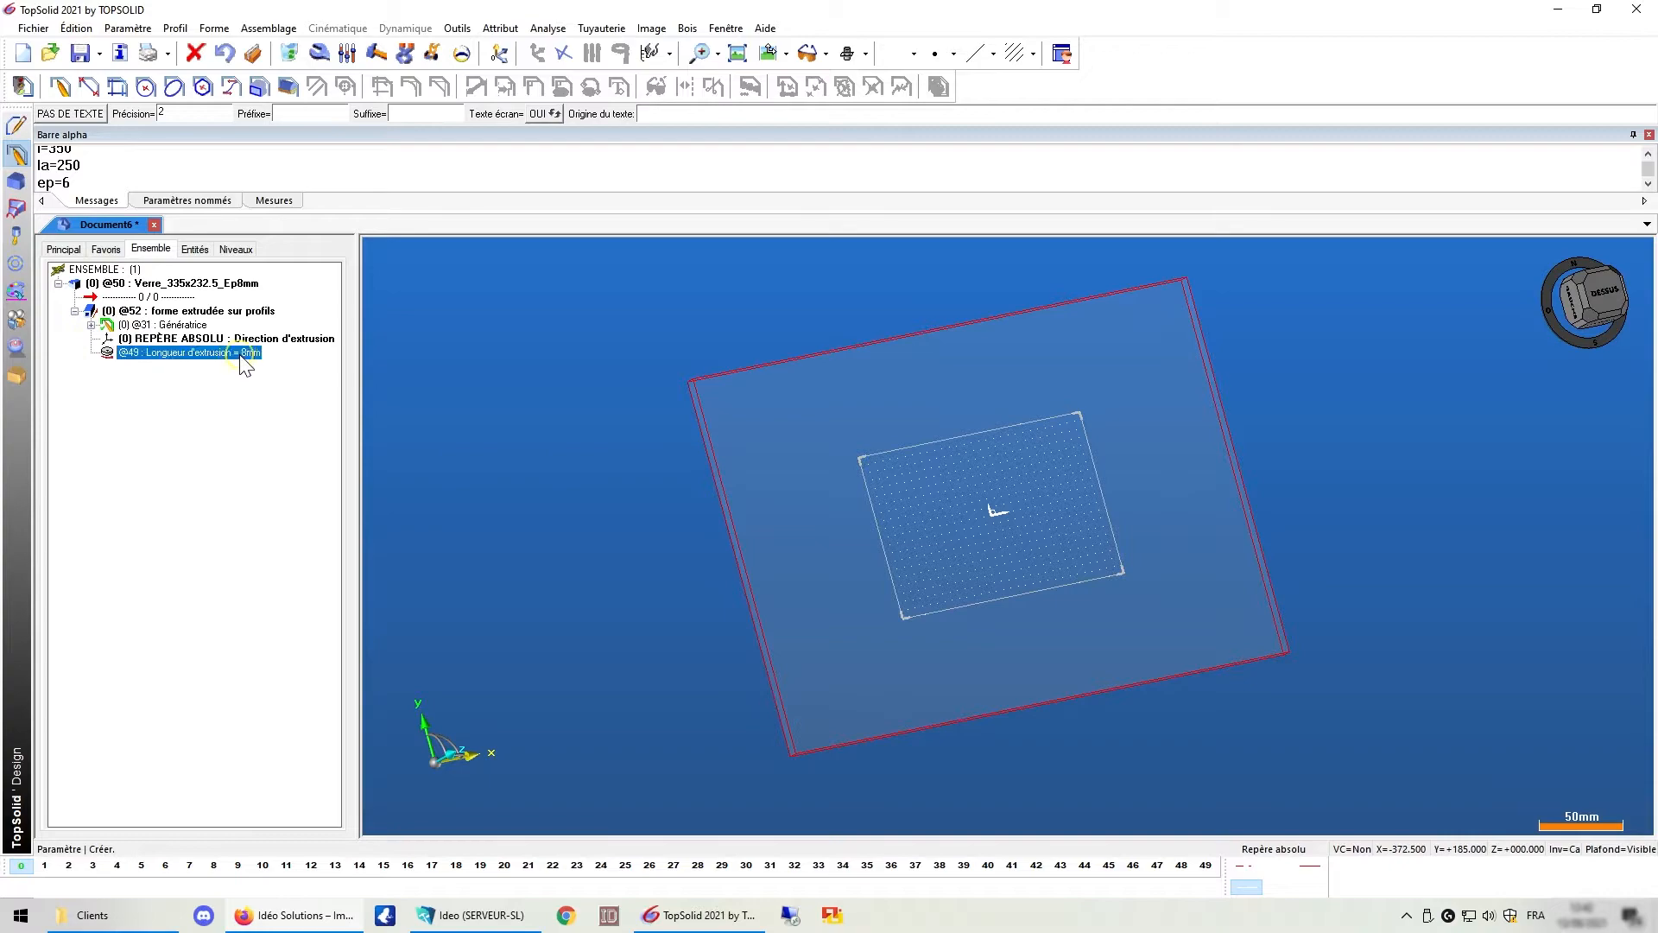
pyautogui.click(303, 422)
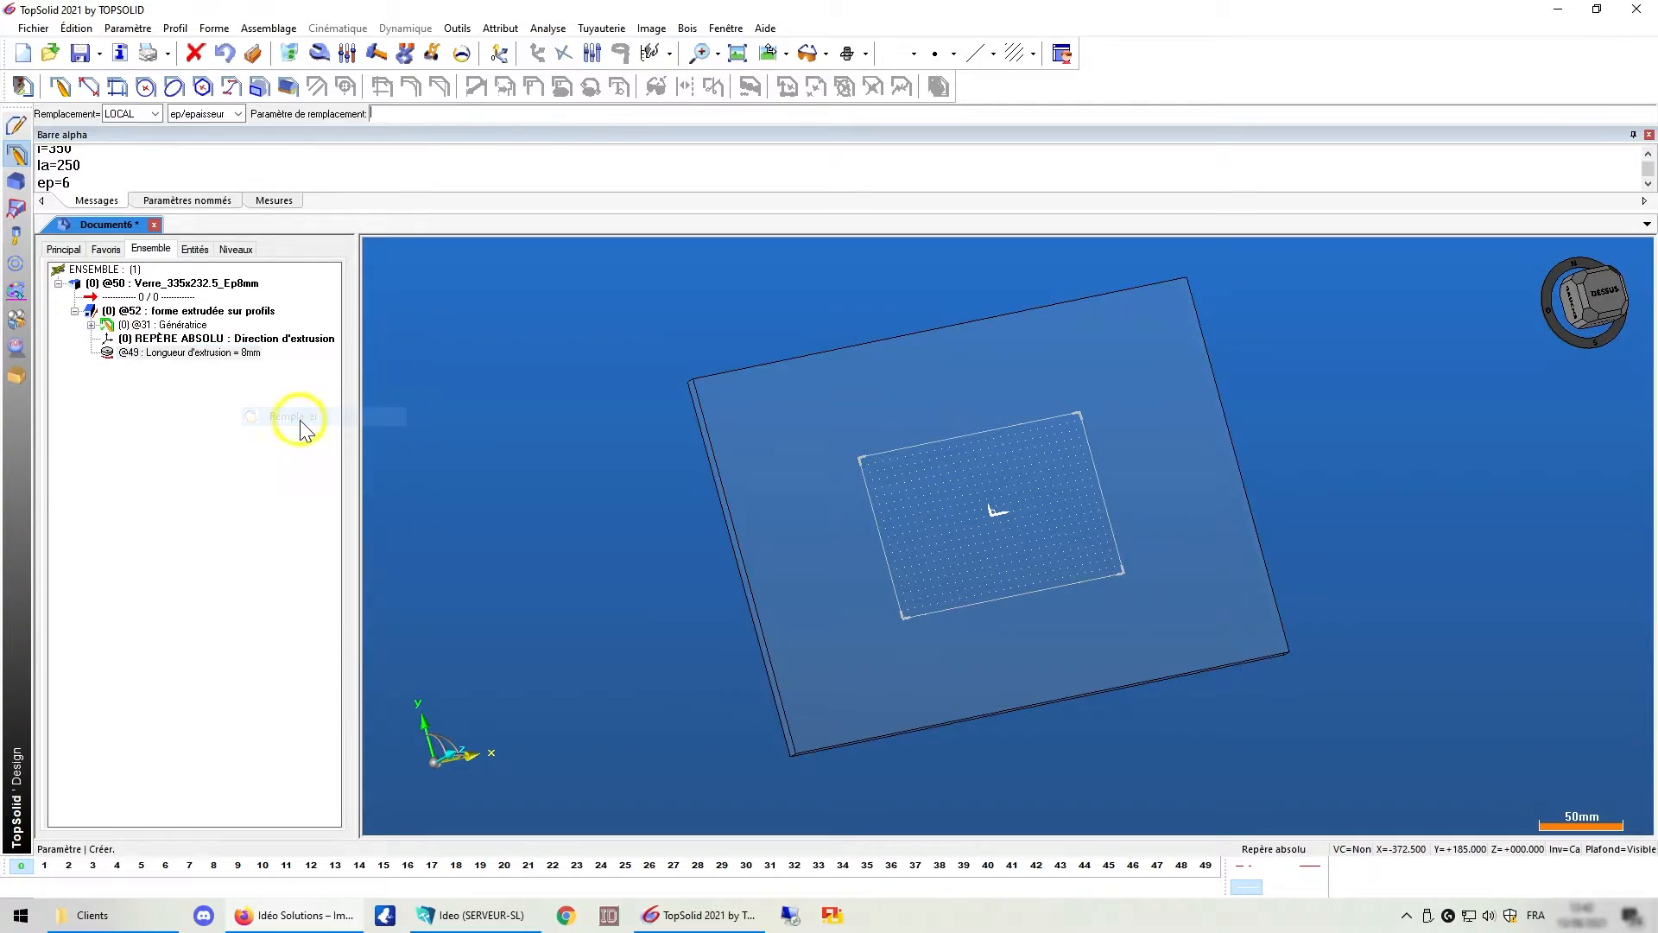
pyautogui.click(237, 115)
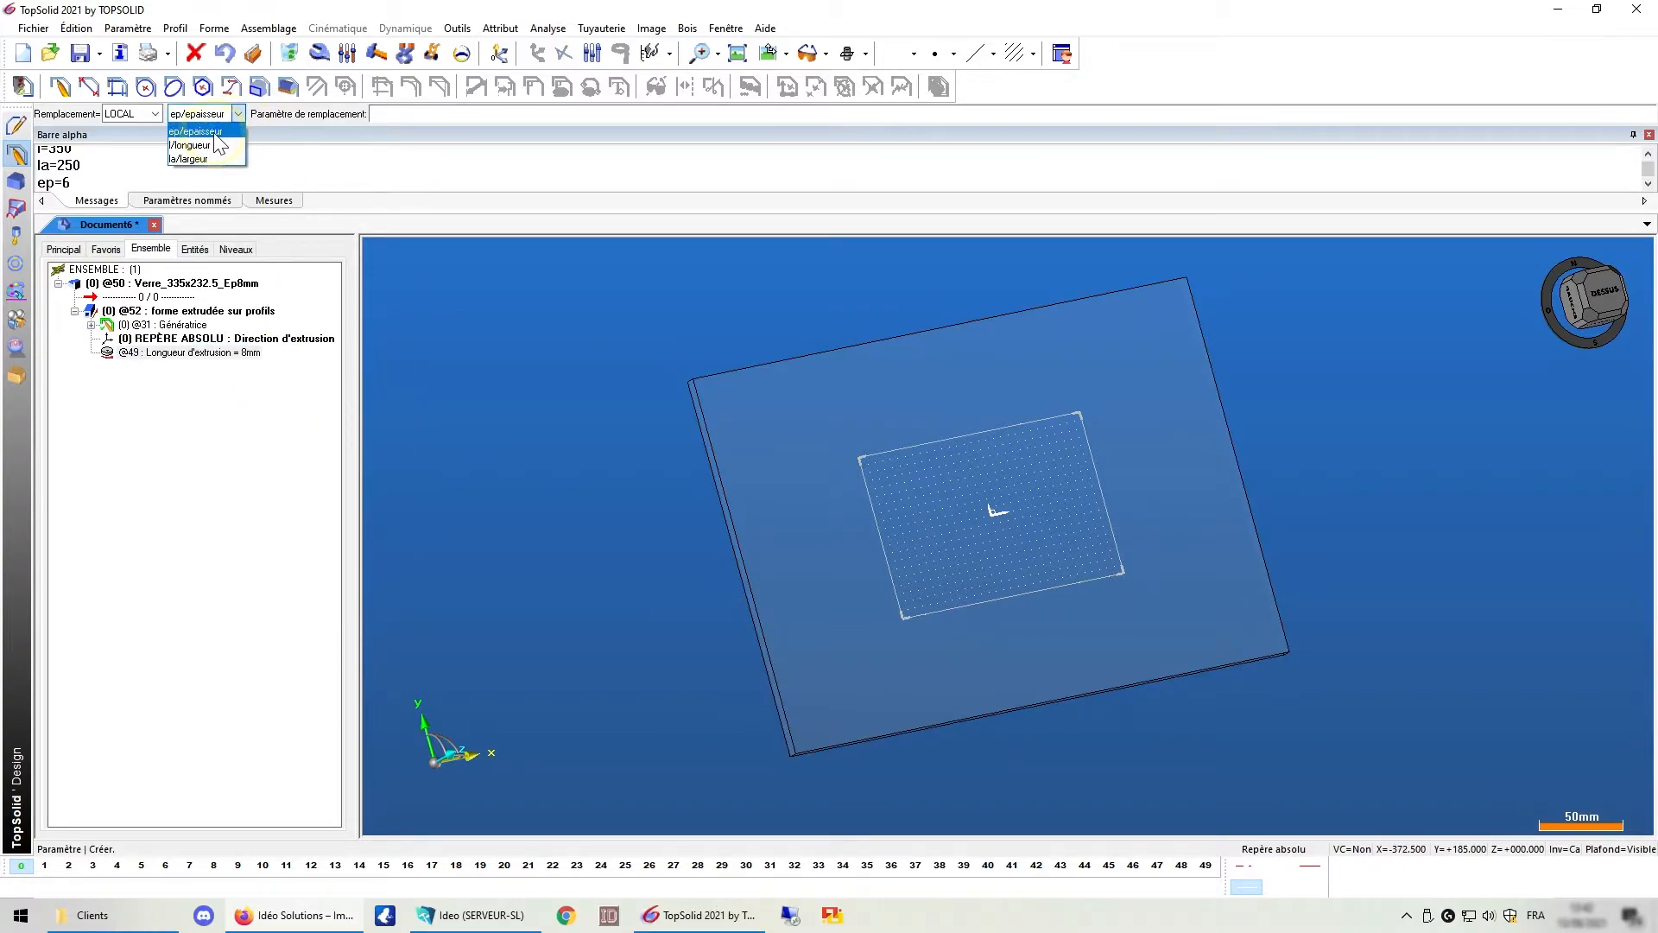
pyautogui.click(215, 134)
# Replace the generating sketch's 232.5 mm dimension value with the parameter la/largeur
pyautogui.click(90, 324)
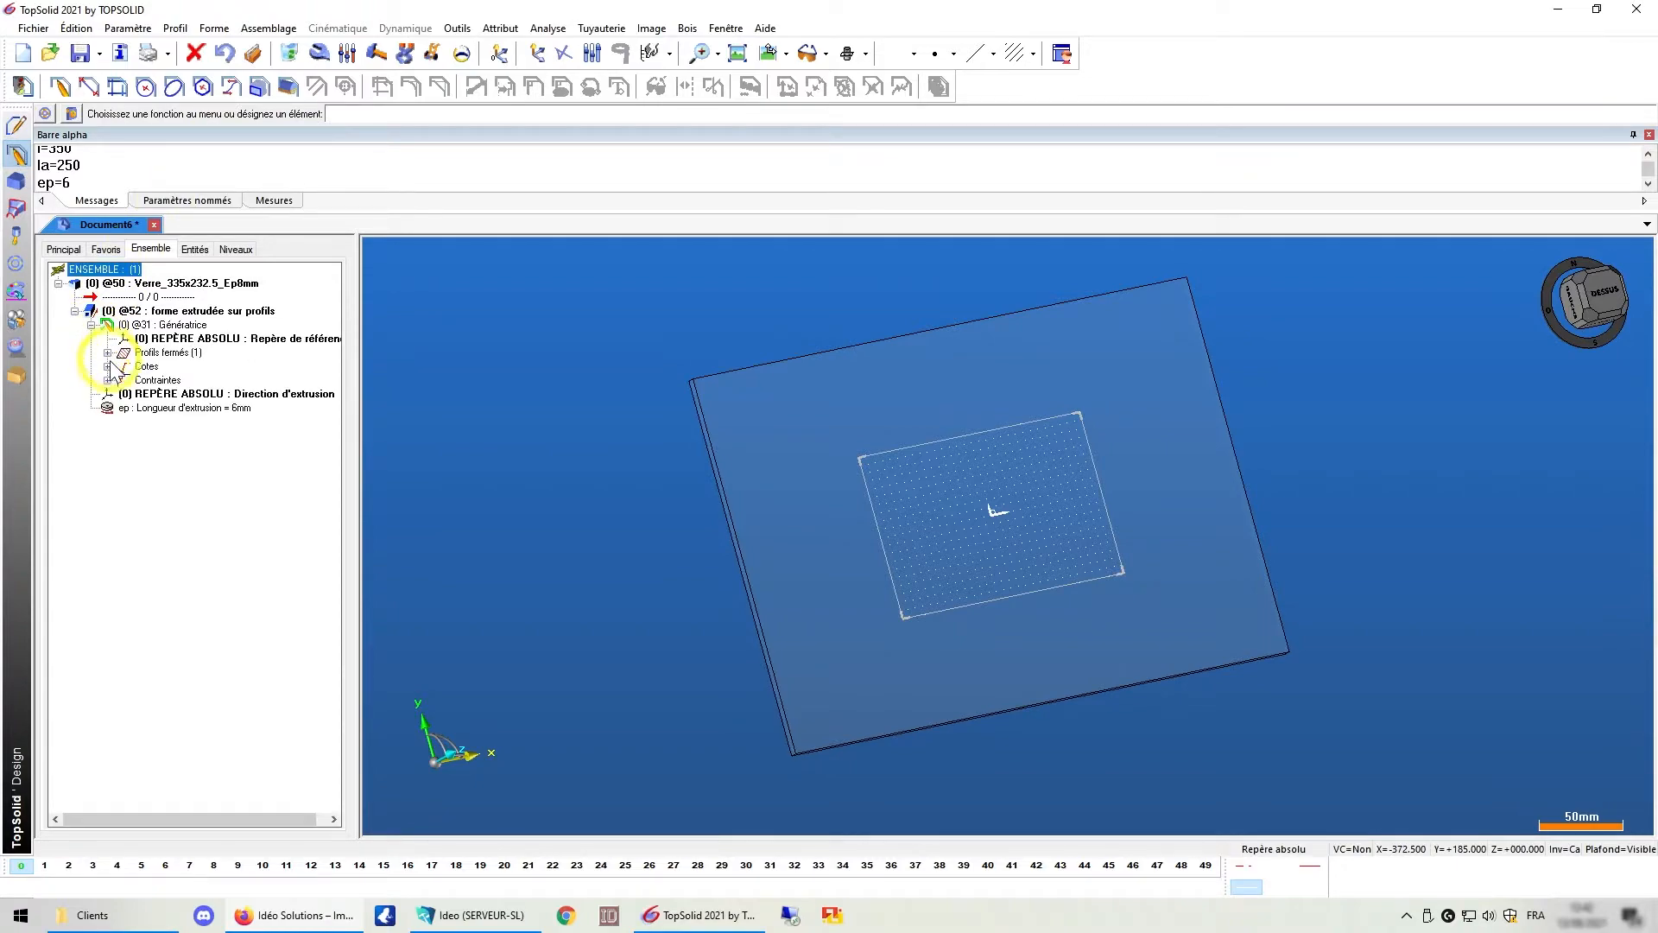
pyautogui.click(107, 366)
pyautogui.click(123, 380)
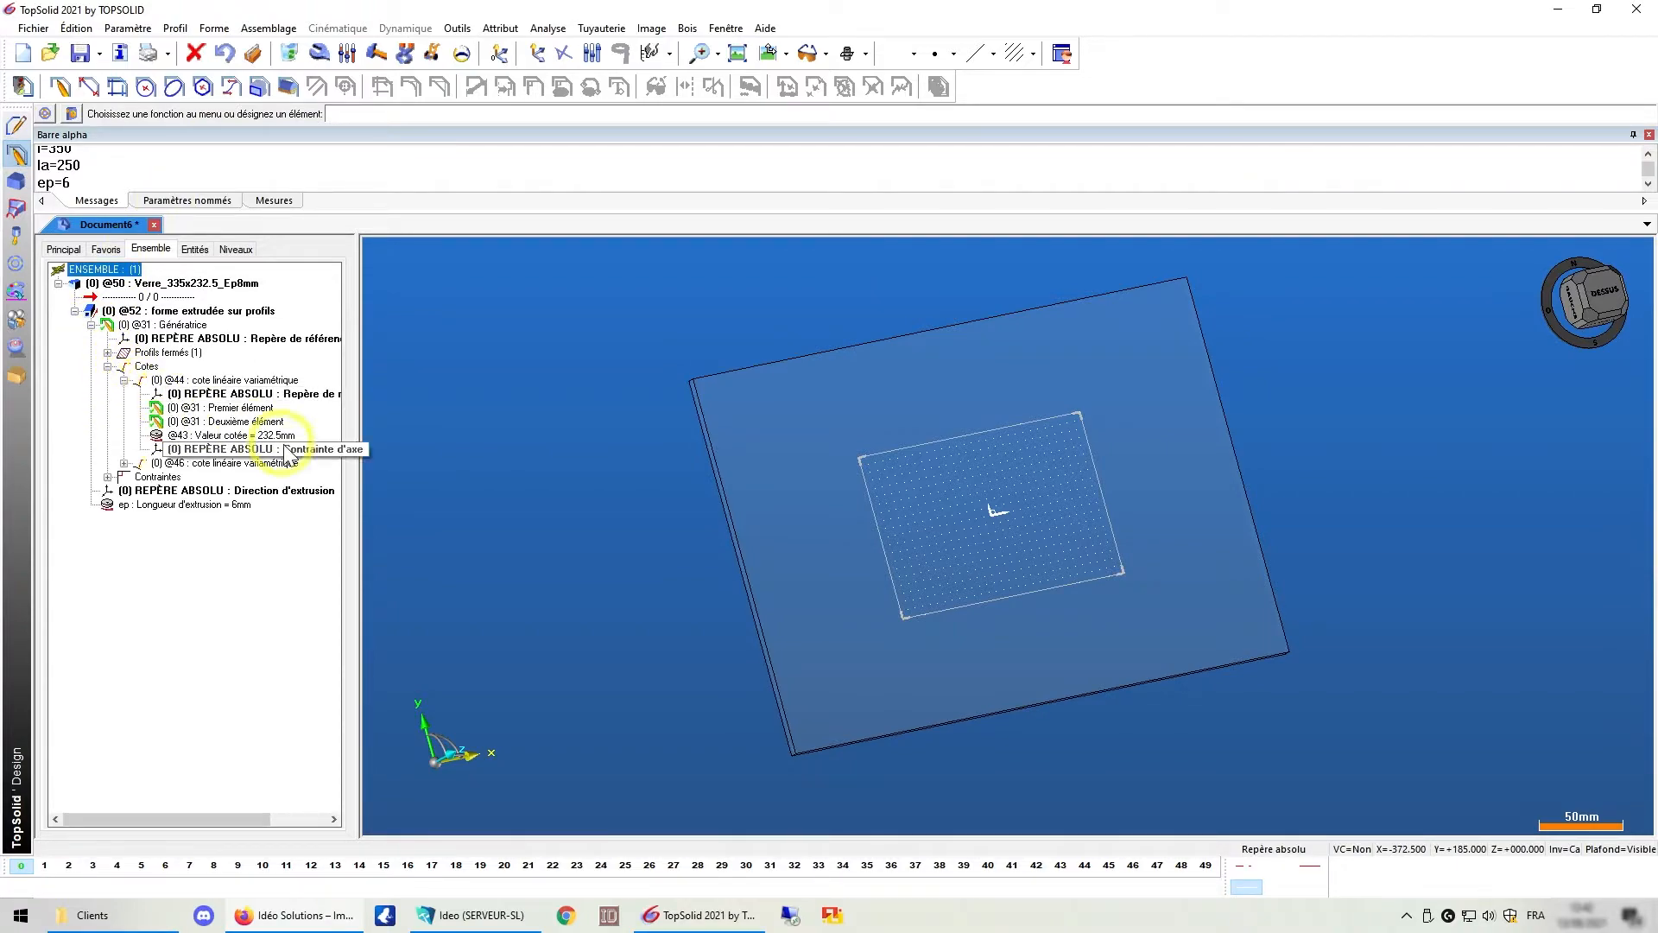
pyautogui.rightClick(228, 434)
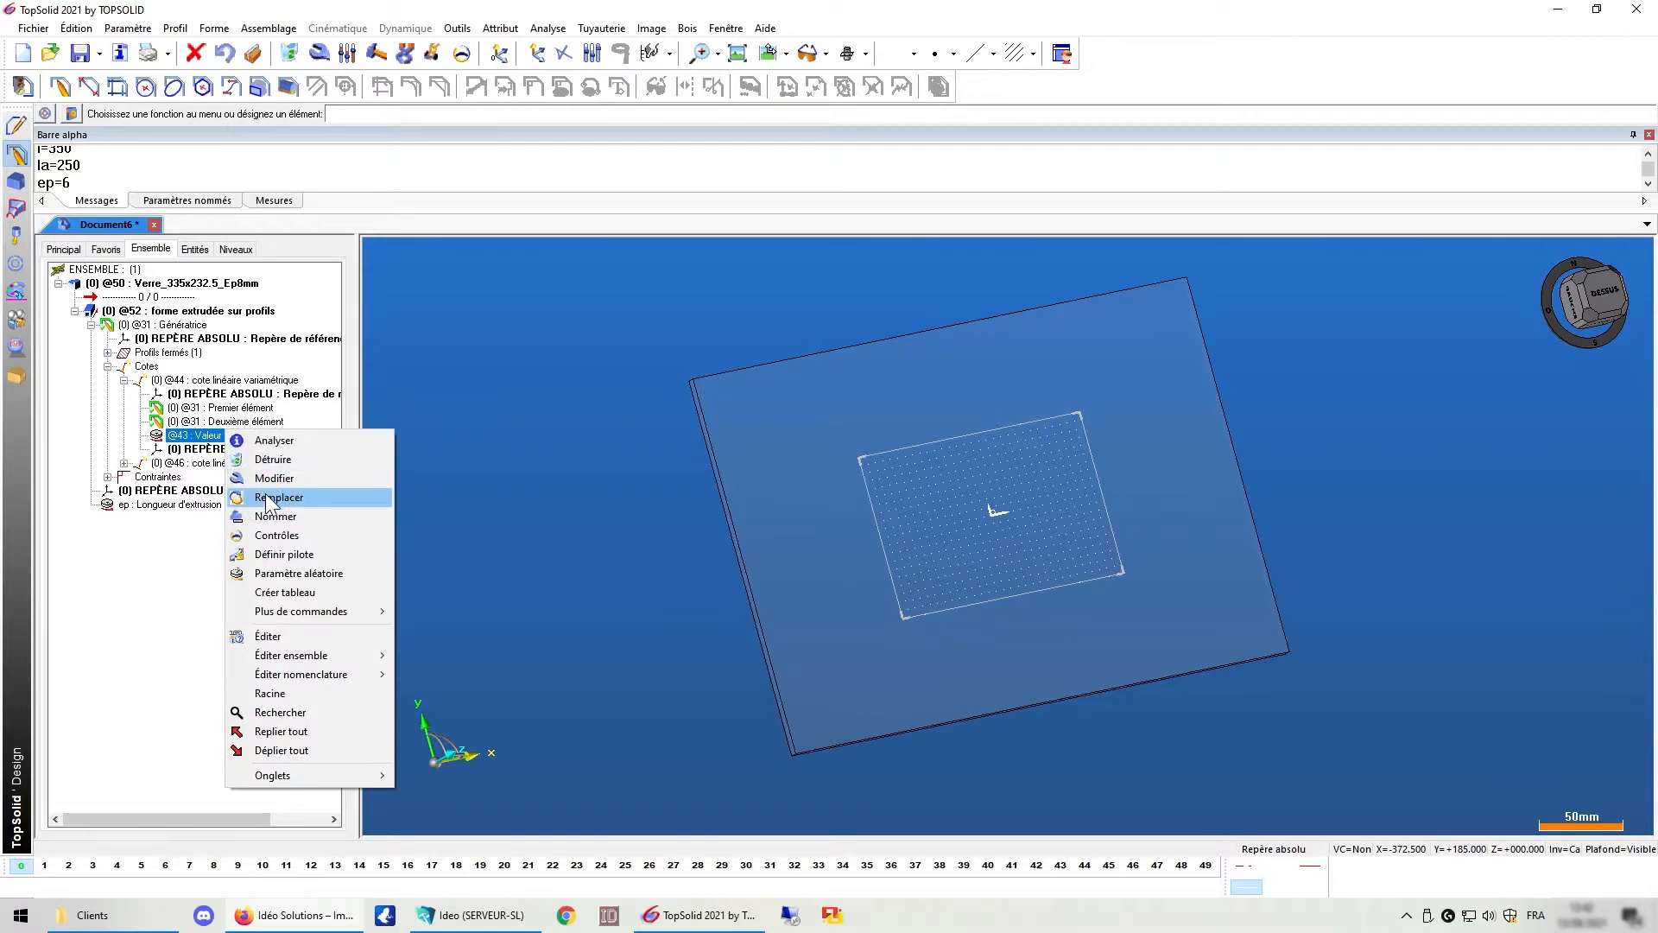
pyautogui.click(266, 498)
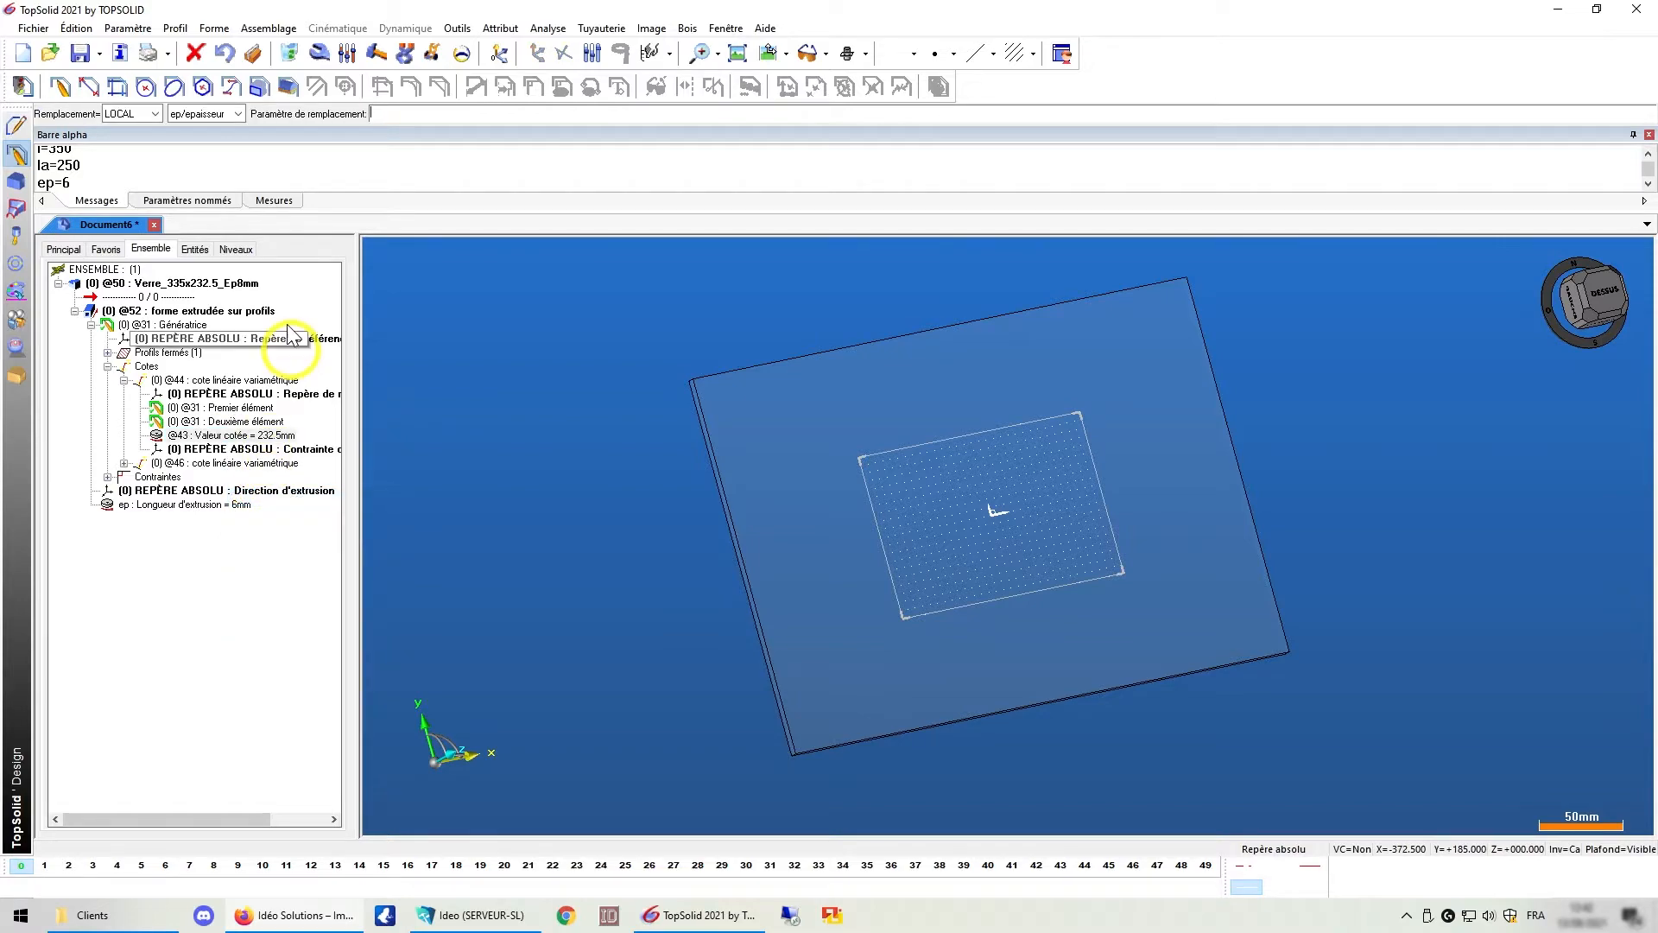
pyautogui.click(216, 114)
pyautogui.click(194, 137)
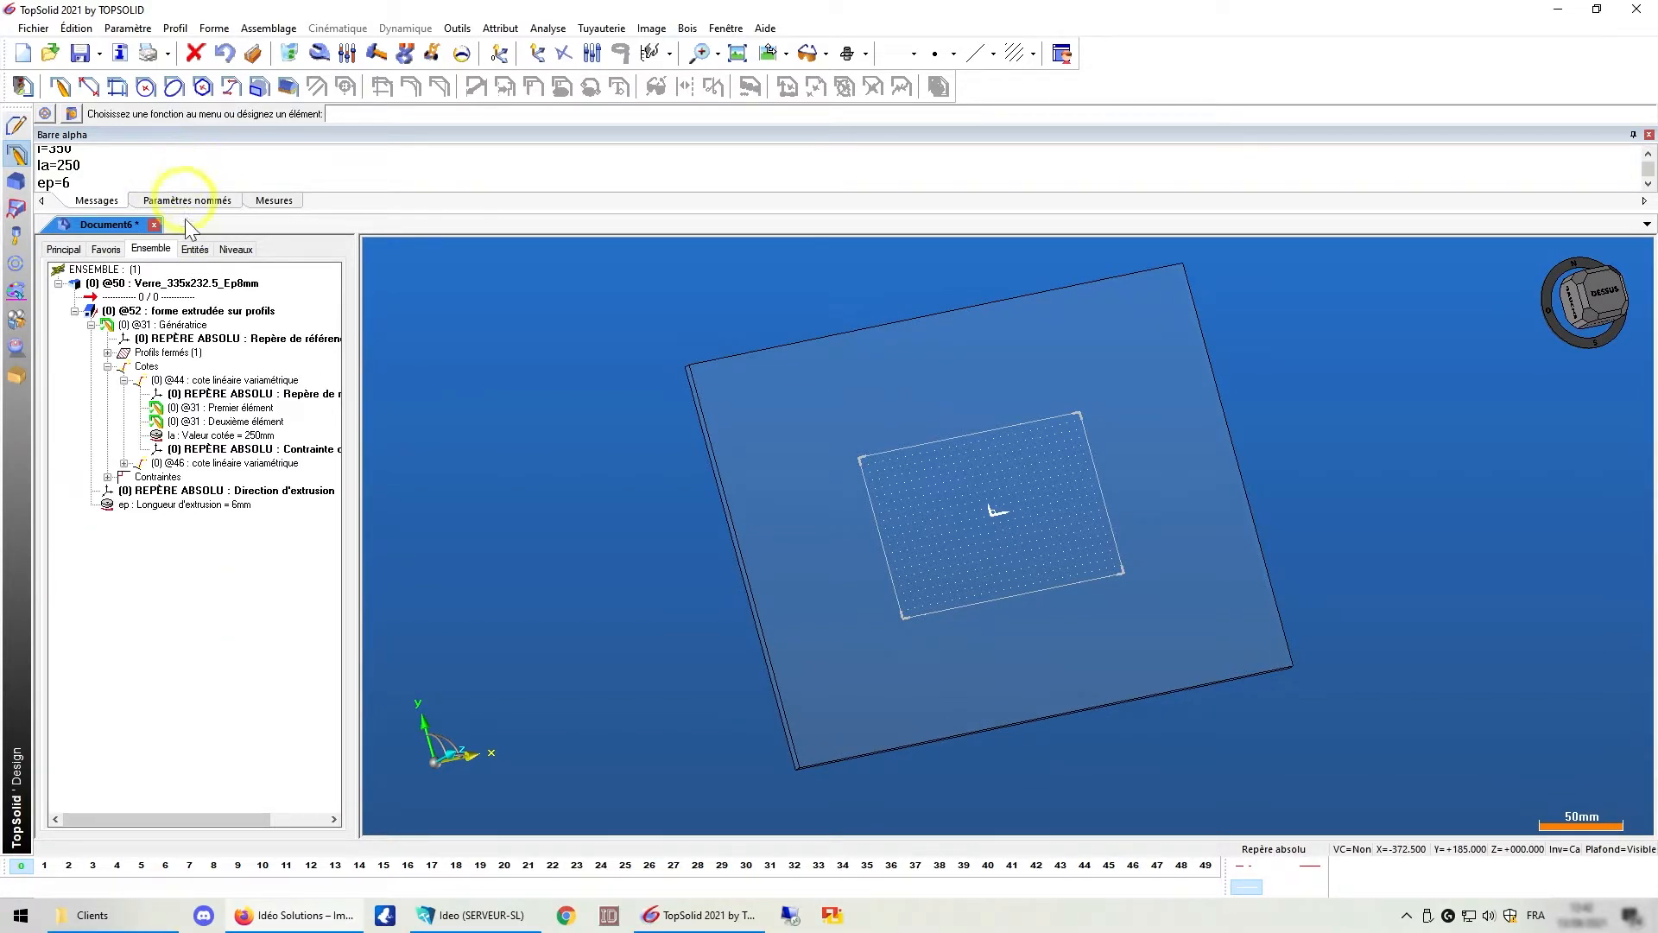
# Replace the generating sketch's 335 mm dimension value with the parameter l/longueur
pyautogui.click(125, 463)
pyautogui.click(256, 518)
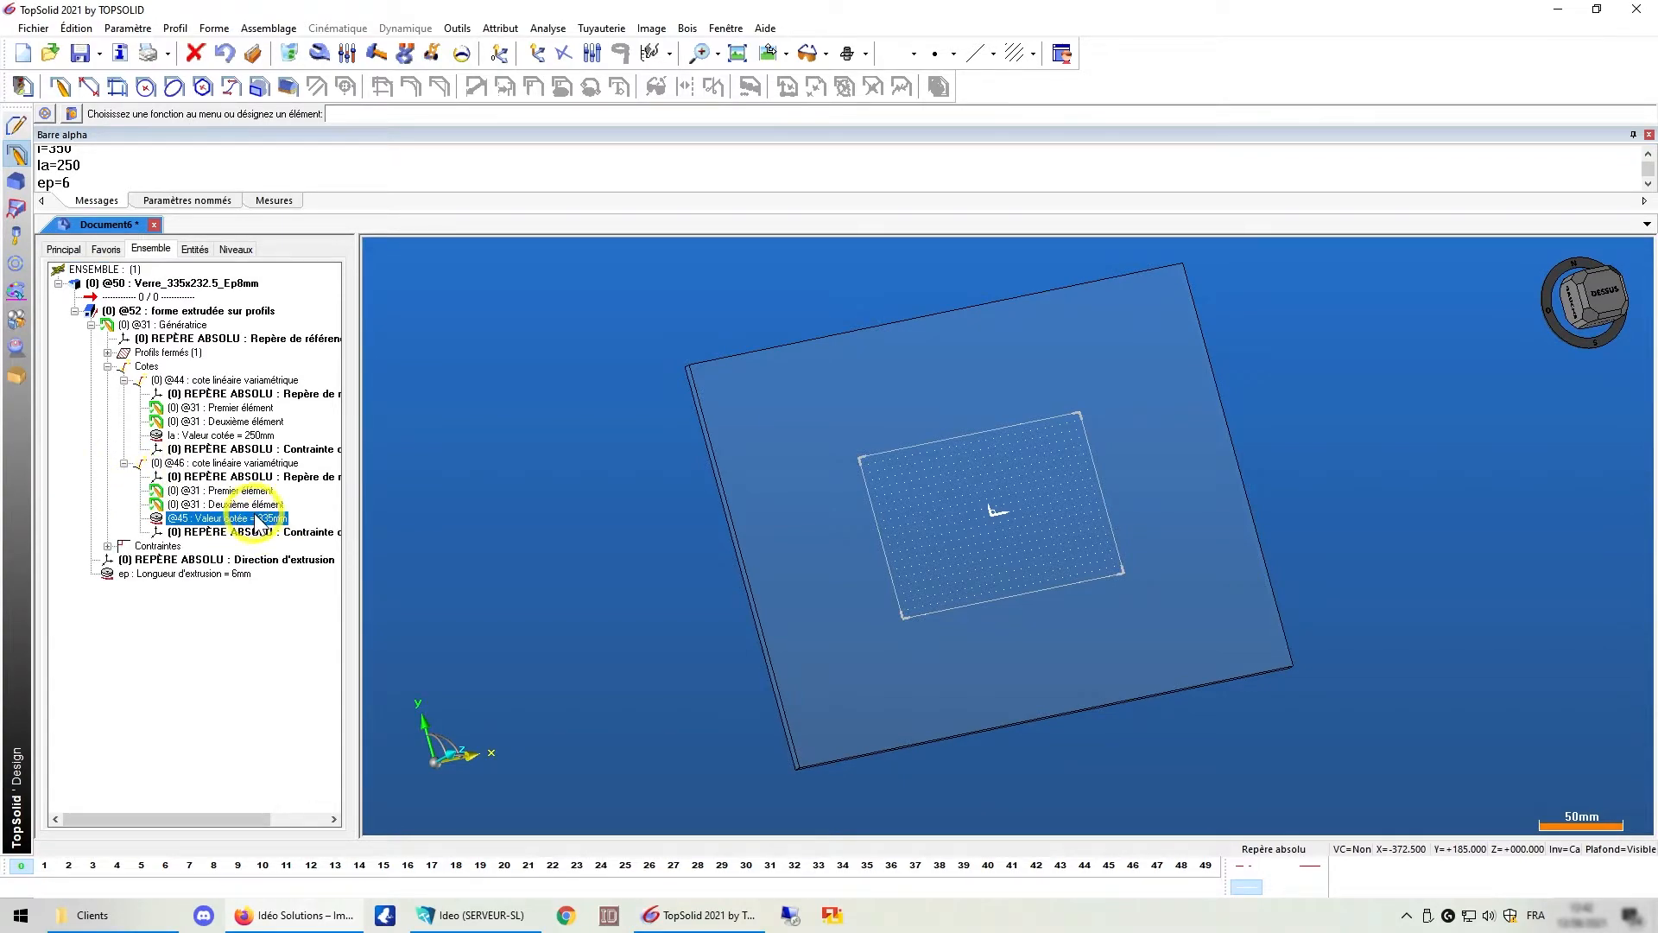
pyautogui.rightClick(256, 518)
pyautogui.click(294, 574)
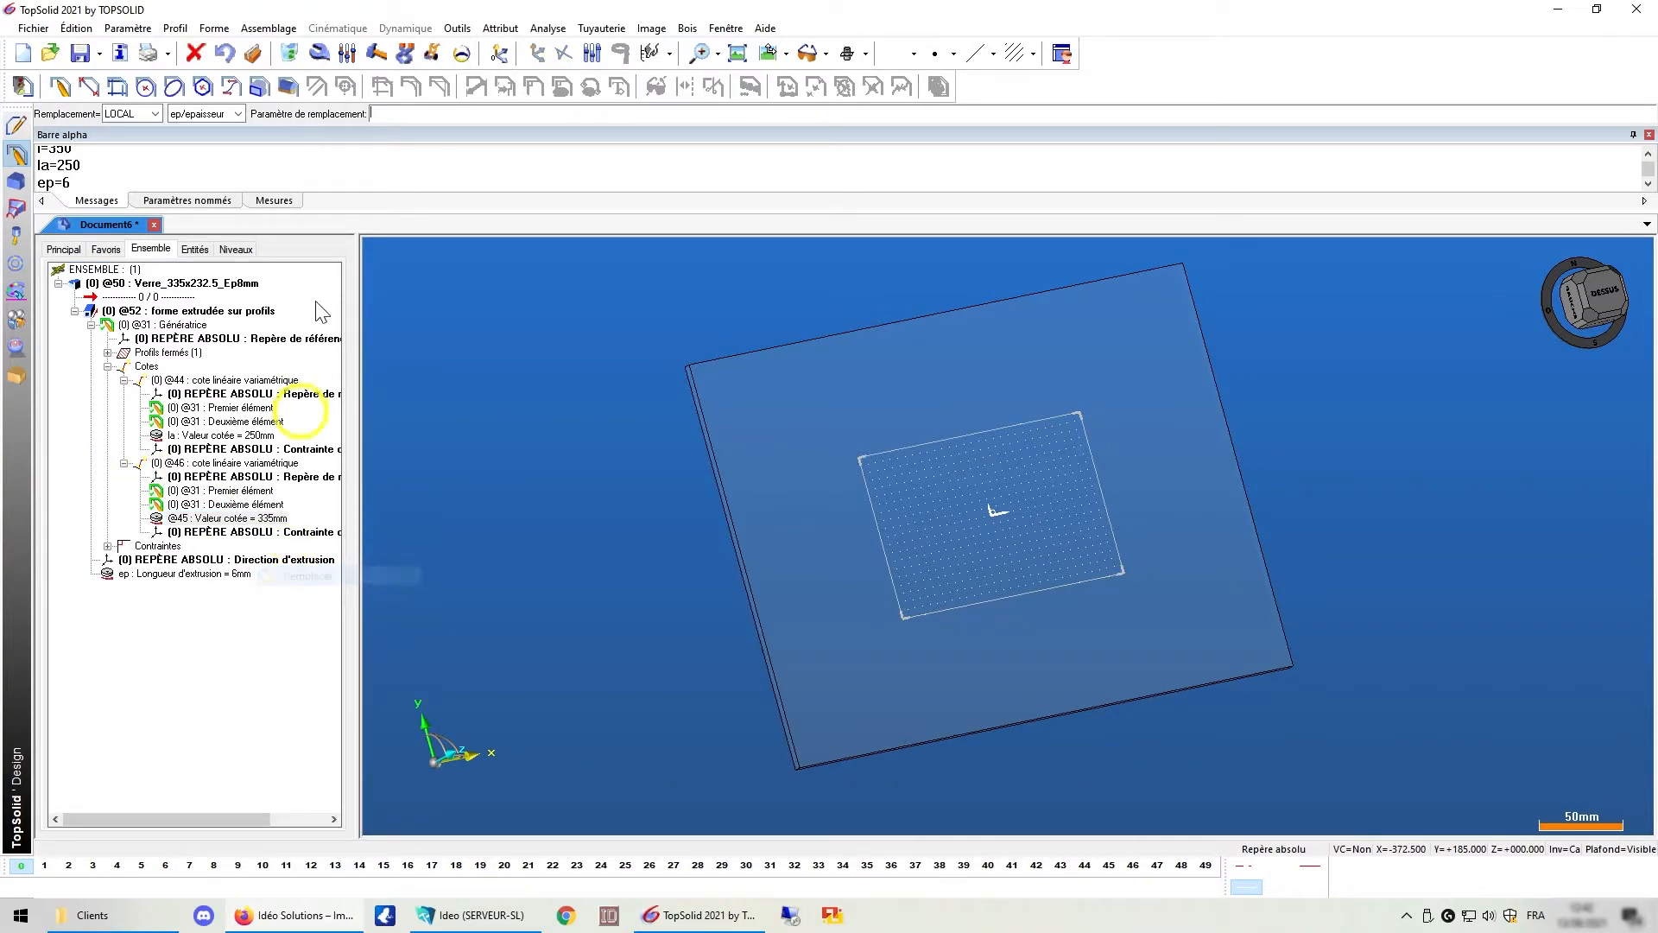
pyautogui.click(237, 115)
pyautogui.click(186, 148)
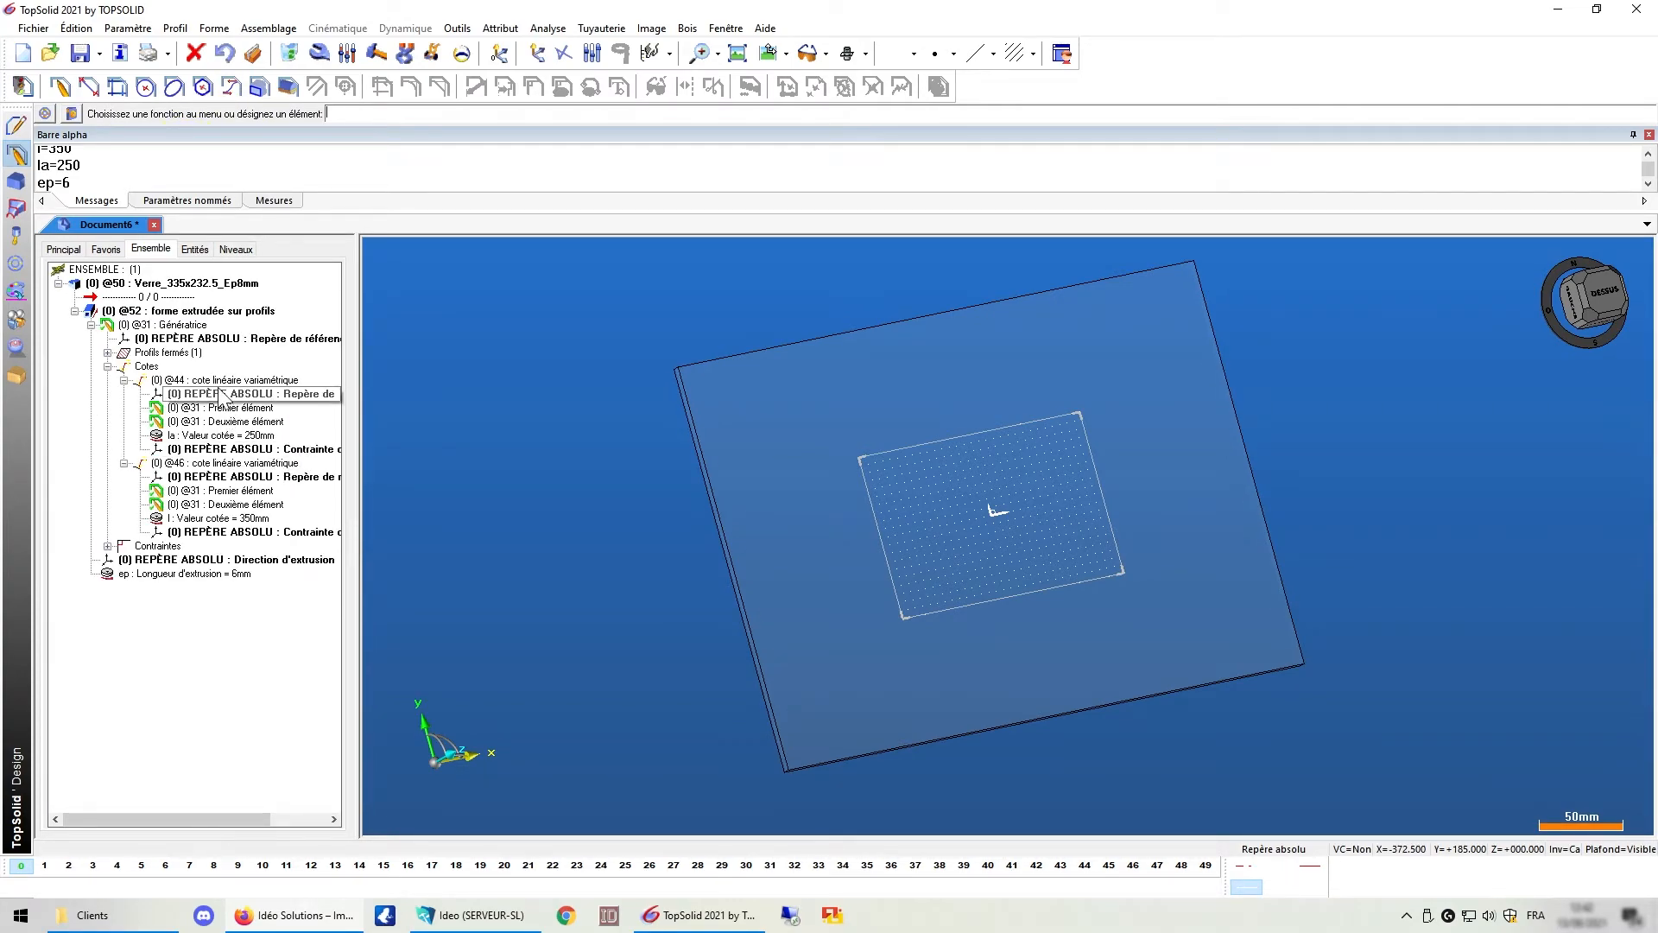
# Open the generating sketch to check its parameter-driven dimensions, leave it and collapse the extruded shape's tree entry
pyautogui.rightClick(183, 325)
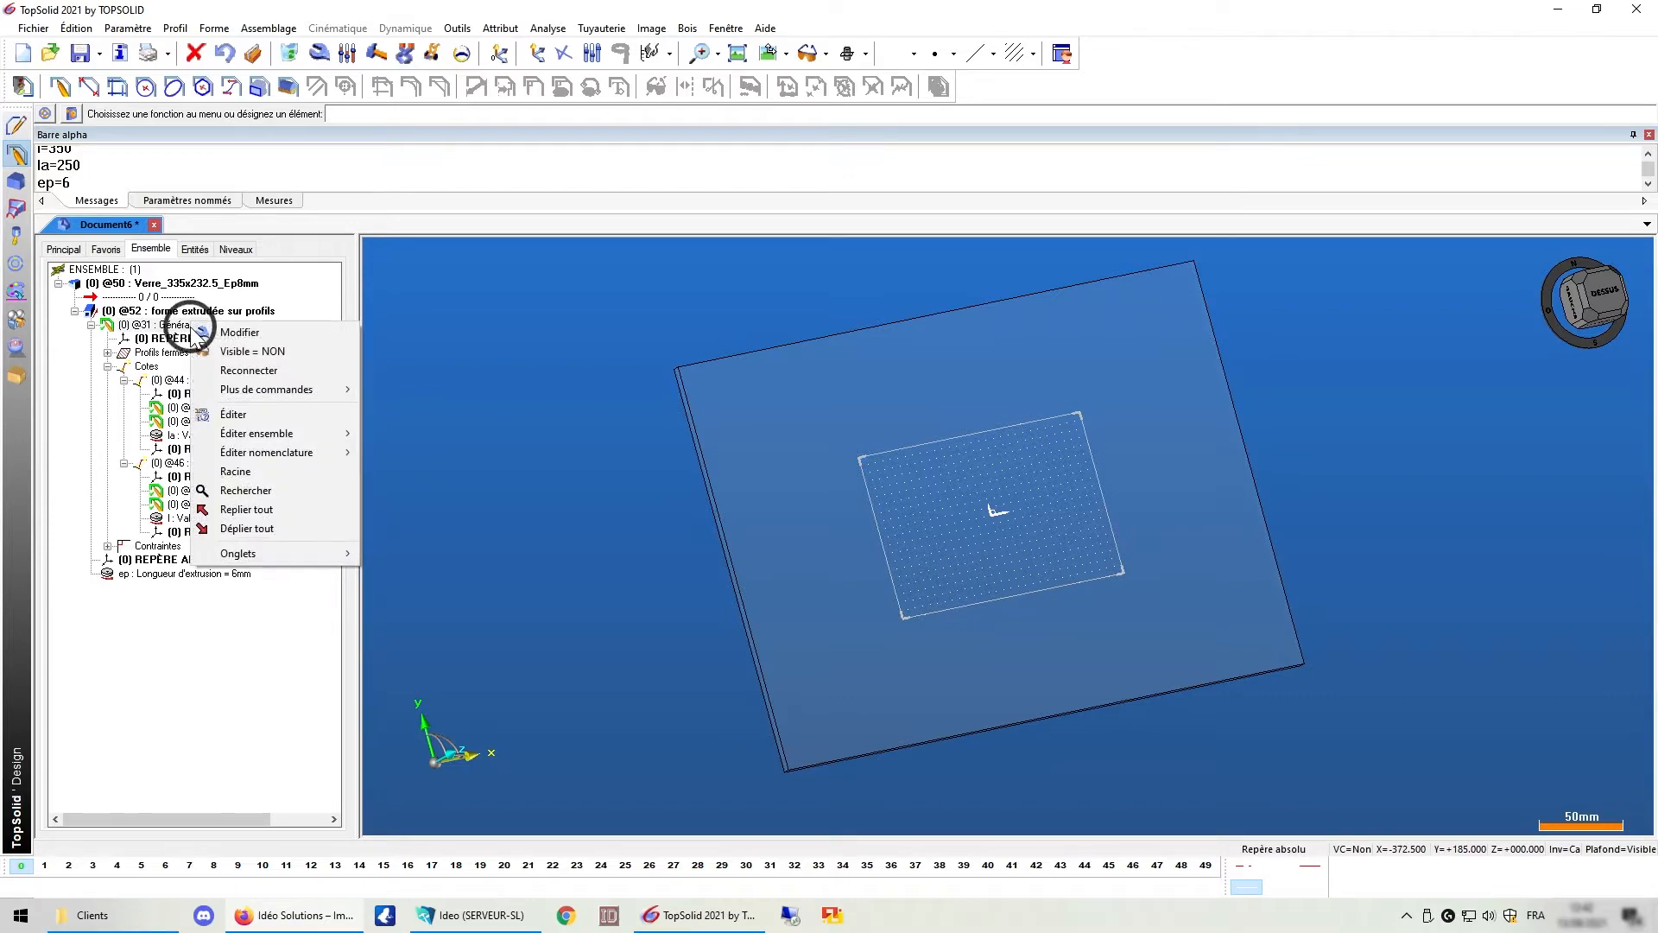
pyautogui.click(229, 332)
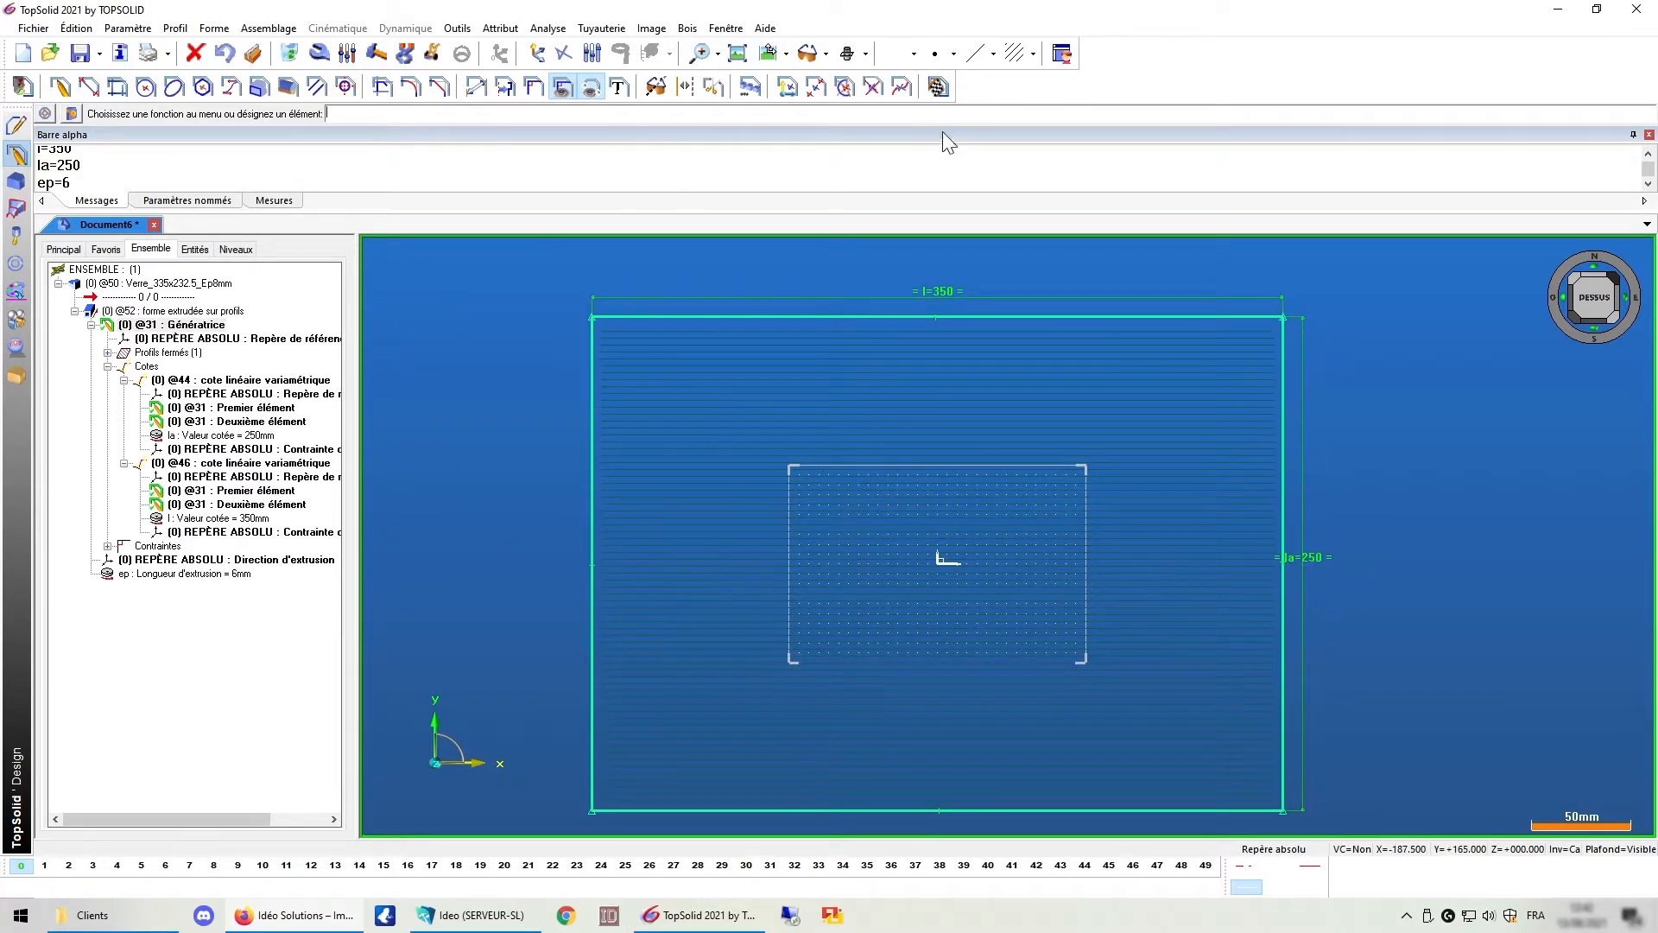
pyautogui.click(938, 87)
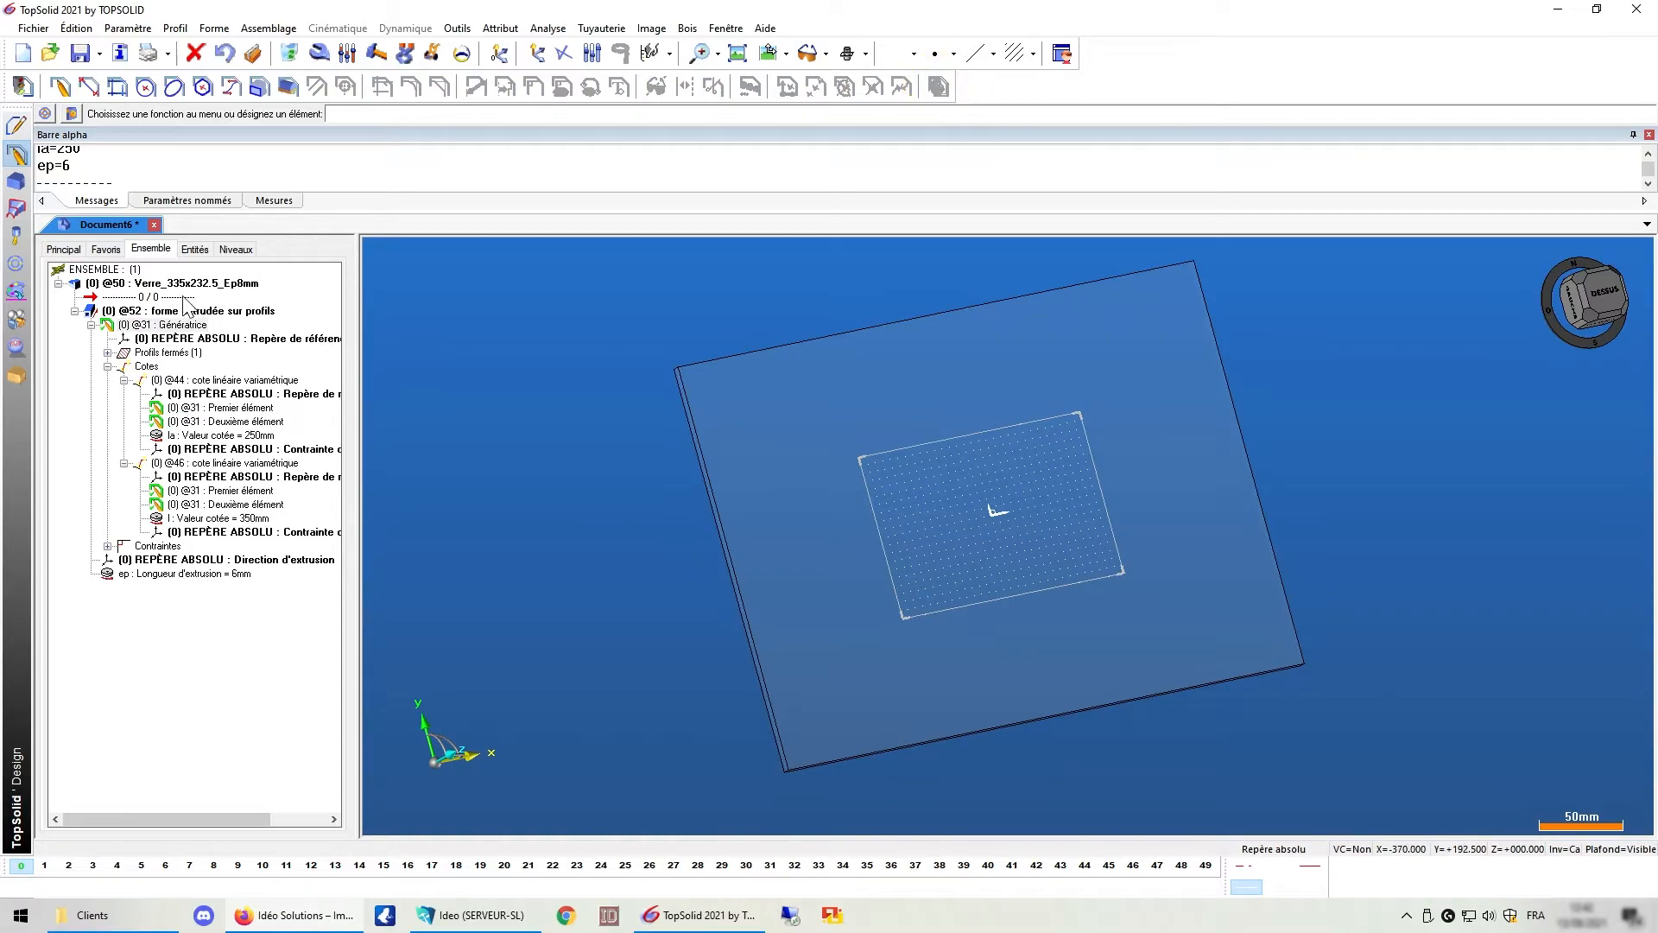
pyautogui.click(74, 311)
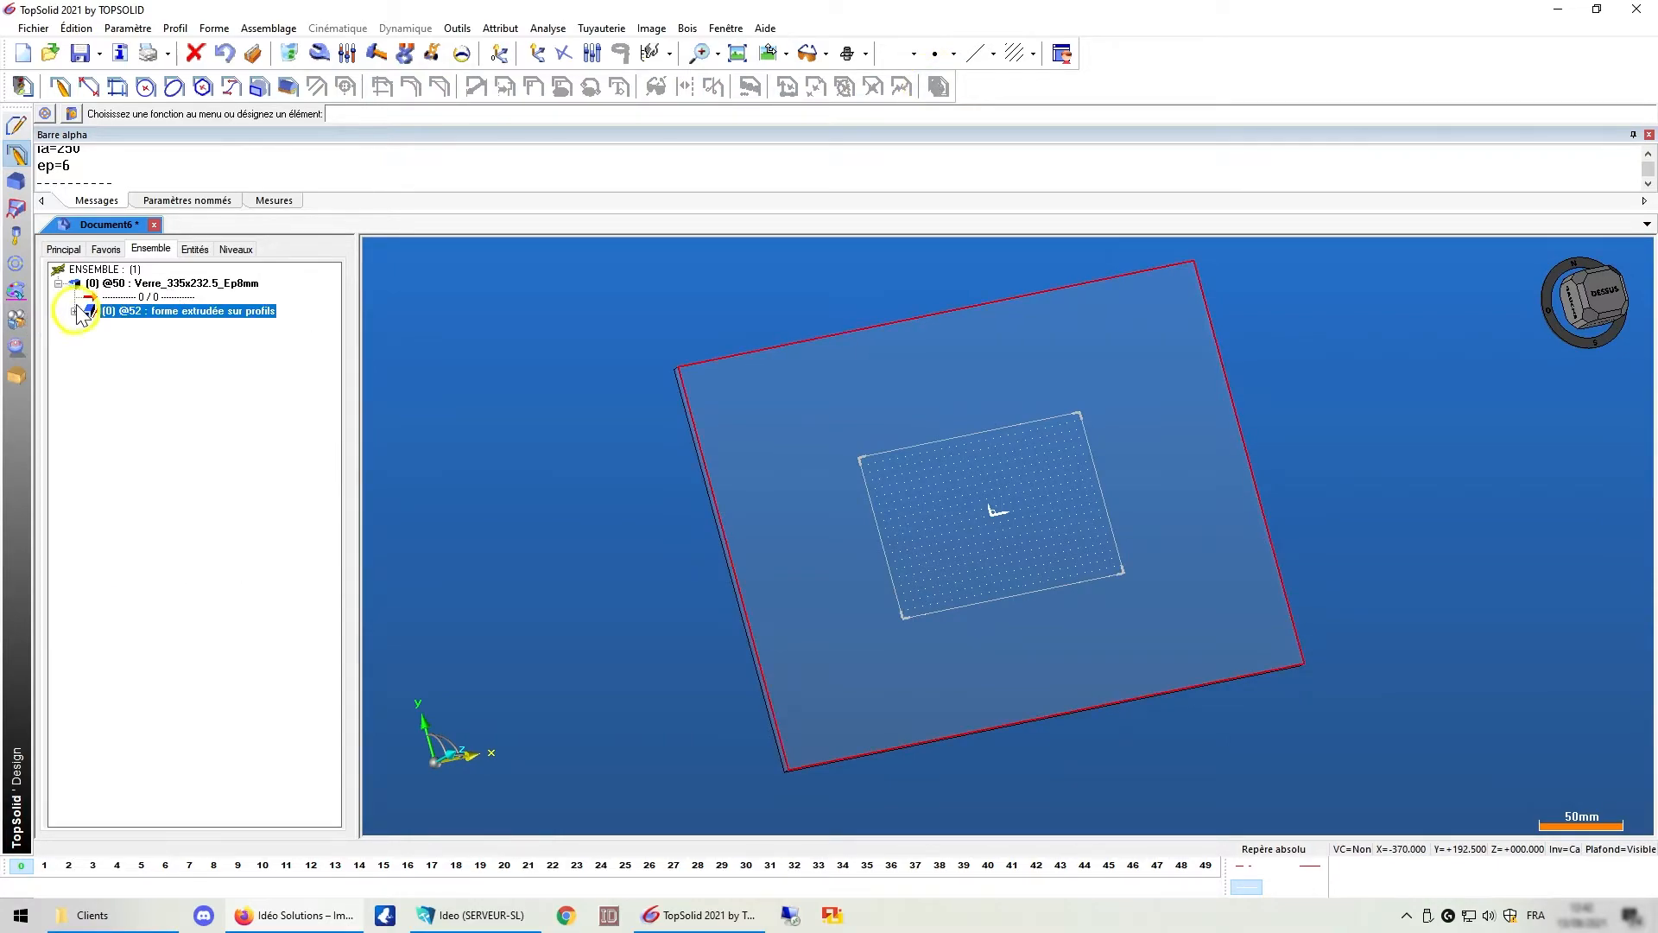
# Edit the glass part's characteristics and replace the length number in its designation with a reference to parameter l
pyautogui.click(58, 284)
pyautogui.click(151, 287)
pyautogui.rightClick(153, 288)
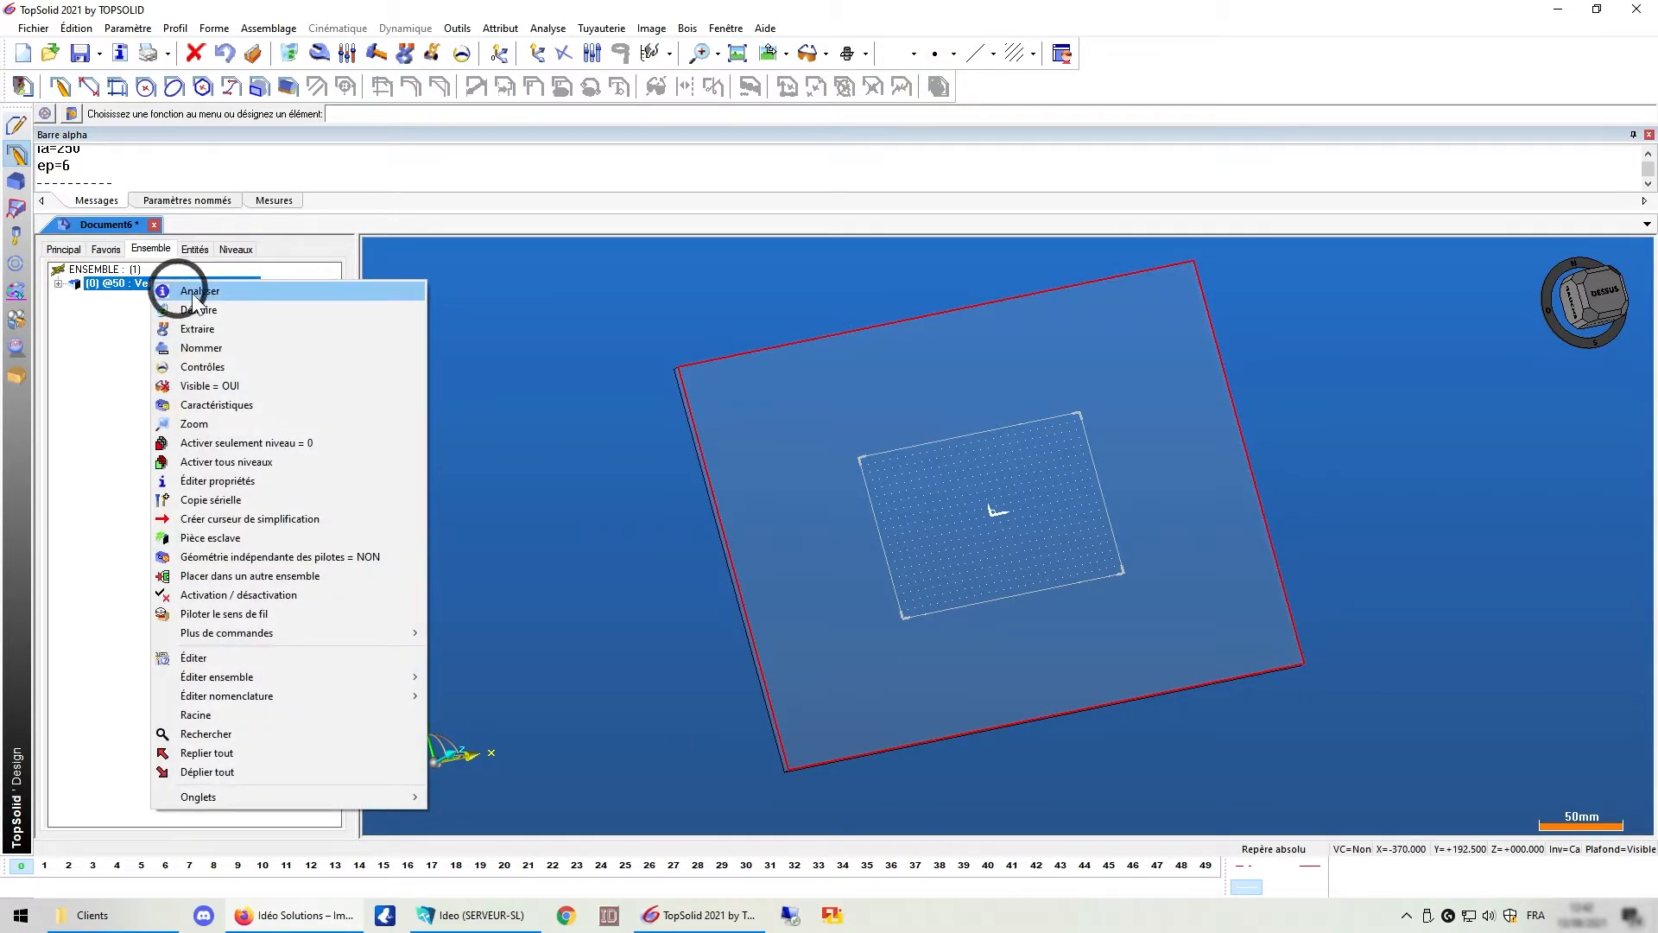
pyautogui.click(212, 407)
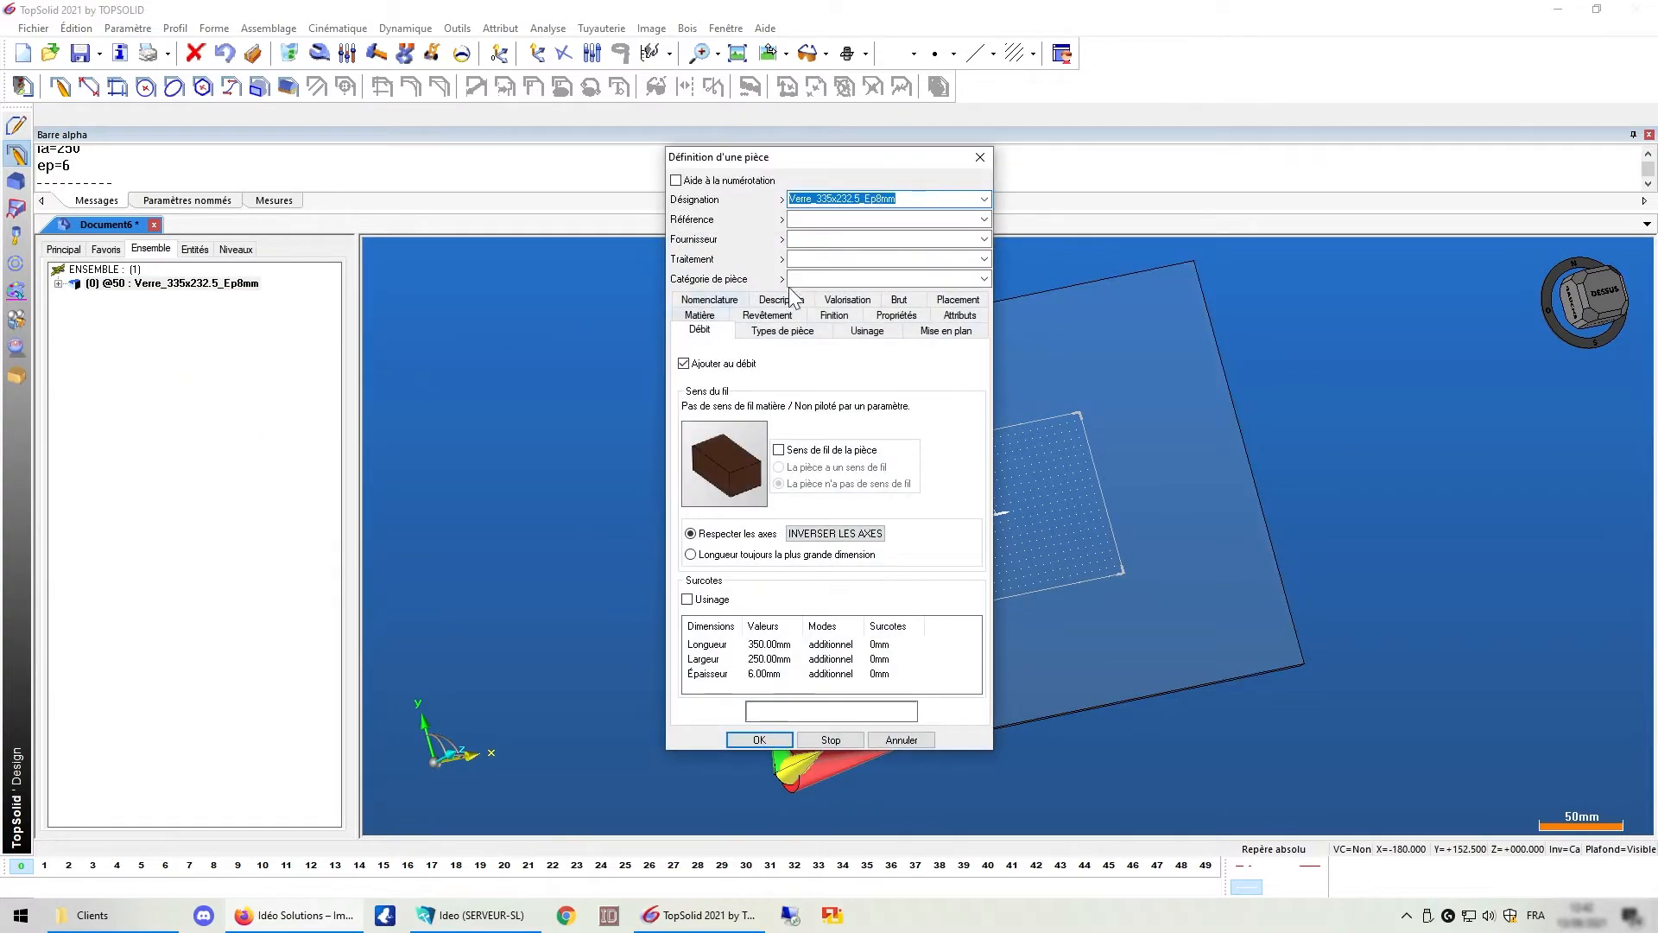
pyautogui.moveTo(815, 199); pyautogui.dragTo(831, 198)
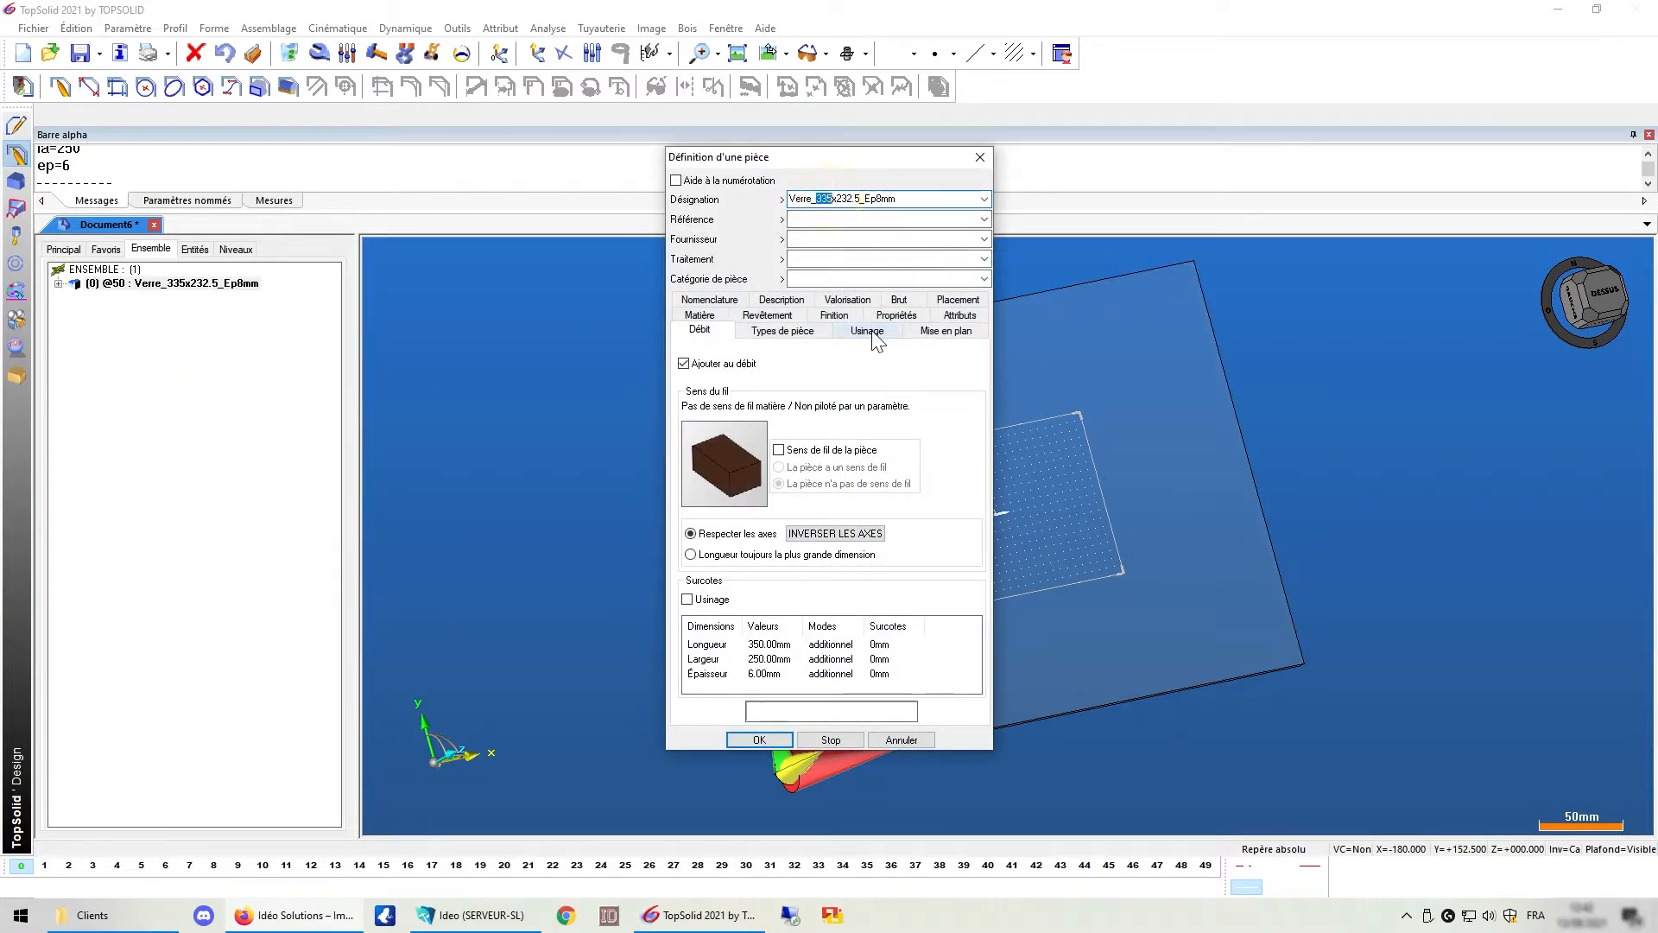
pyautogui.press('BackSpace')
pyautogui.write('[l')
pyautogui.write('l')
# Replace the width and thickness numbers in the designation with references to parameters la and ep, and validate the part definition
pyautogui.press('Delete')
pyautogui.press('Delete')
pyautogui.press('Delete')
pyautogui.press('Delete')
pyautogui.press('BackSpace')
pyautogui.write('[la')
pyautogui.click(757, 741)
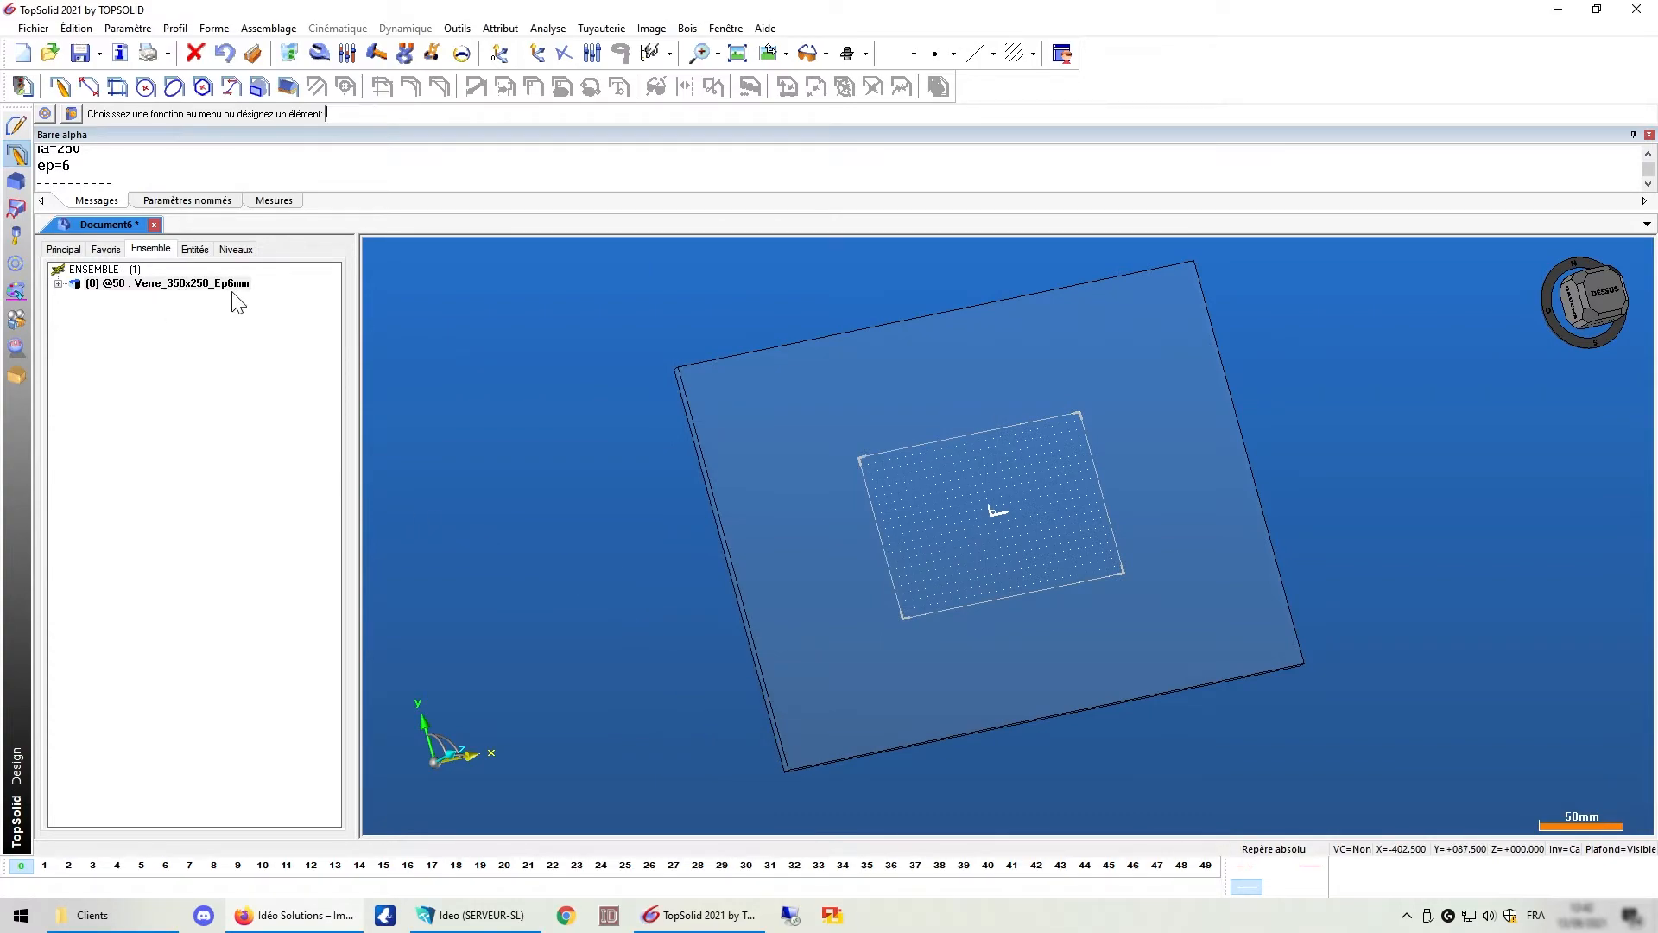
# Set the length parameter l to 650 mm in the document's entity tree
pyautogui.click(195, 249)
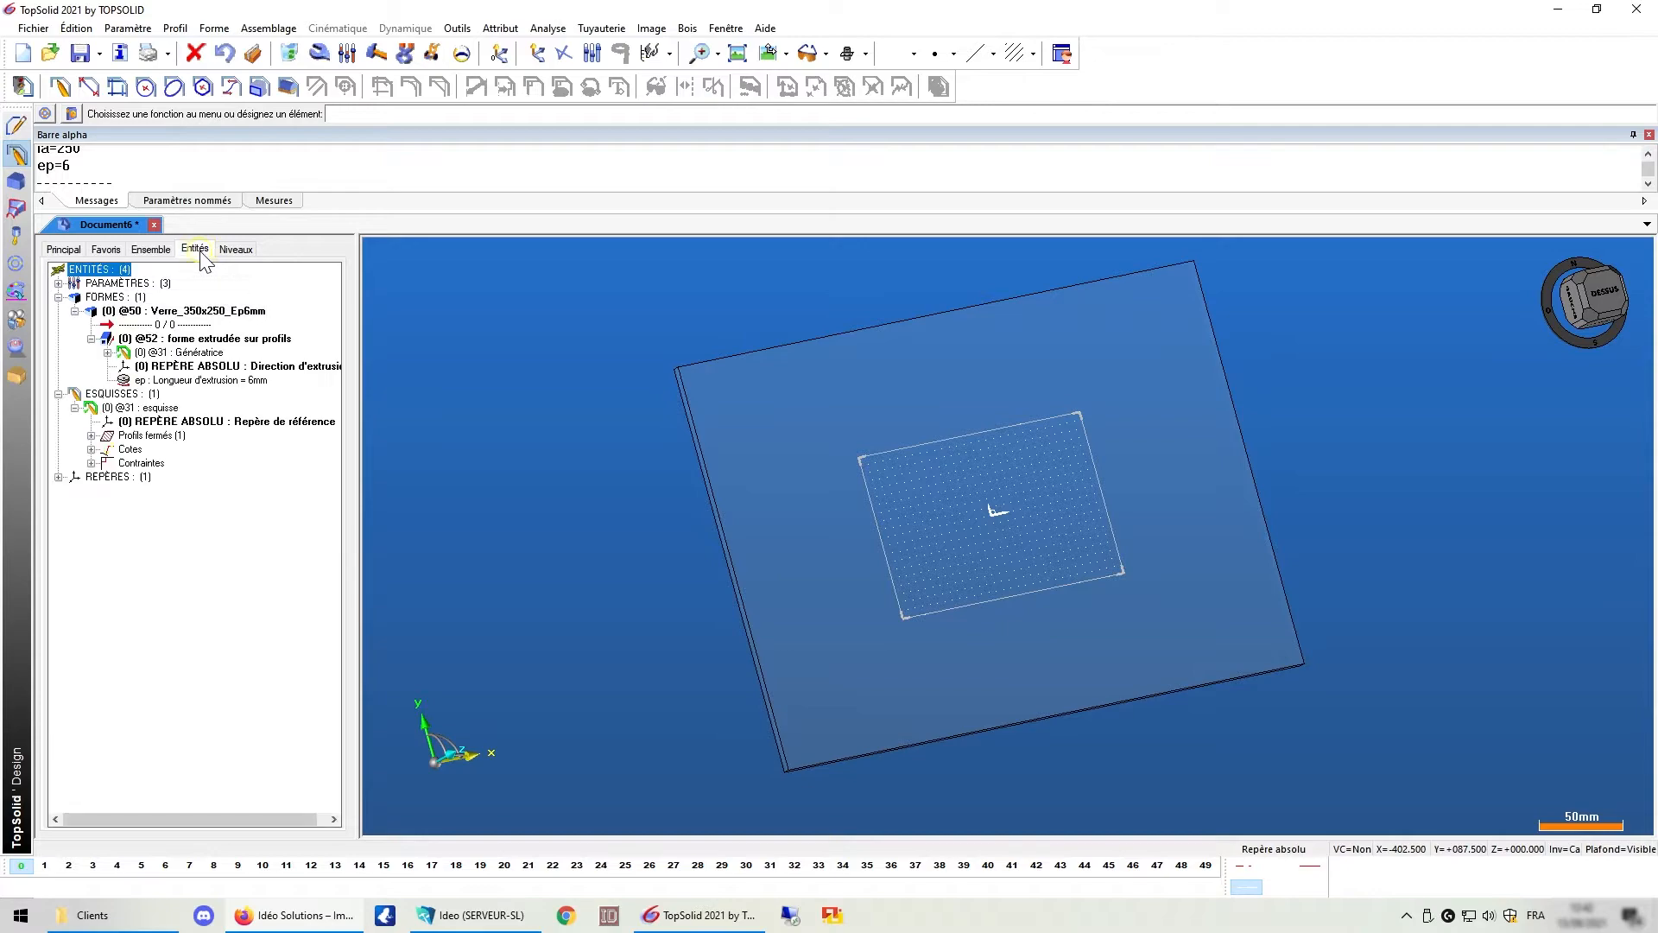
pyautogui.click(58, 284)
pyautogui.click(74, 353)
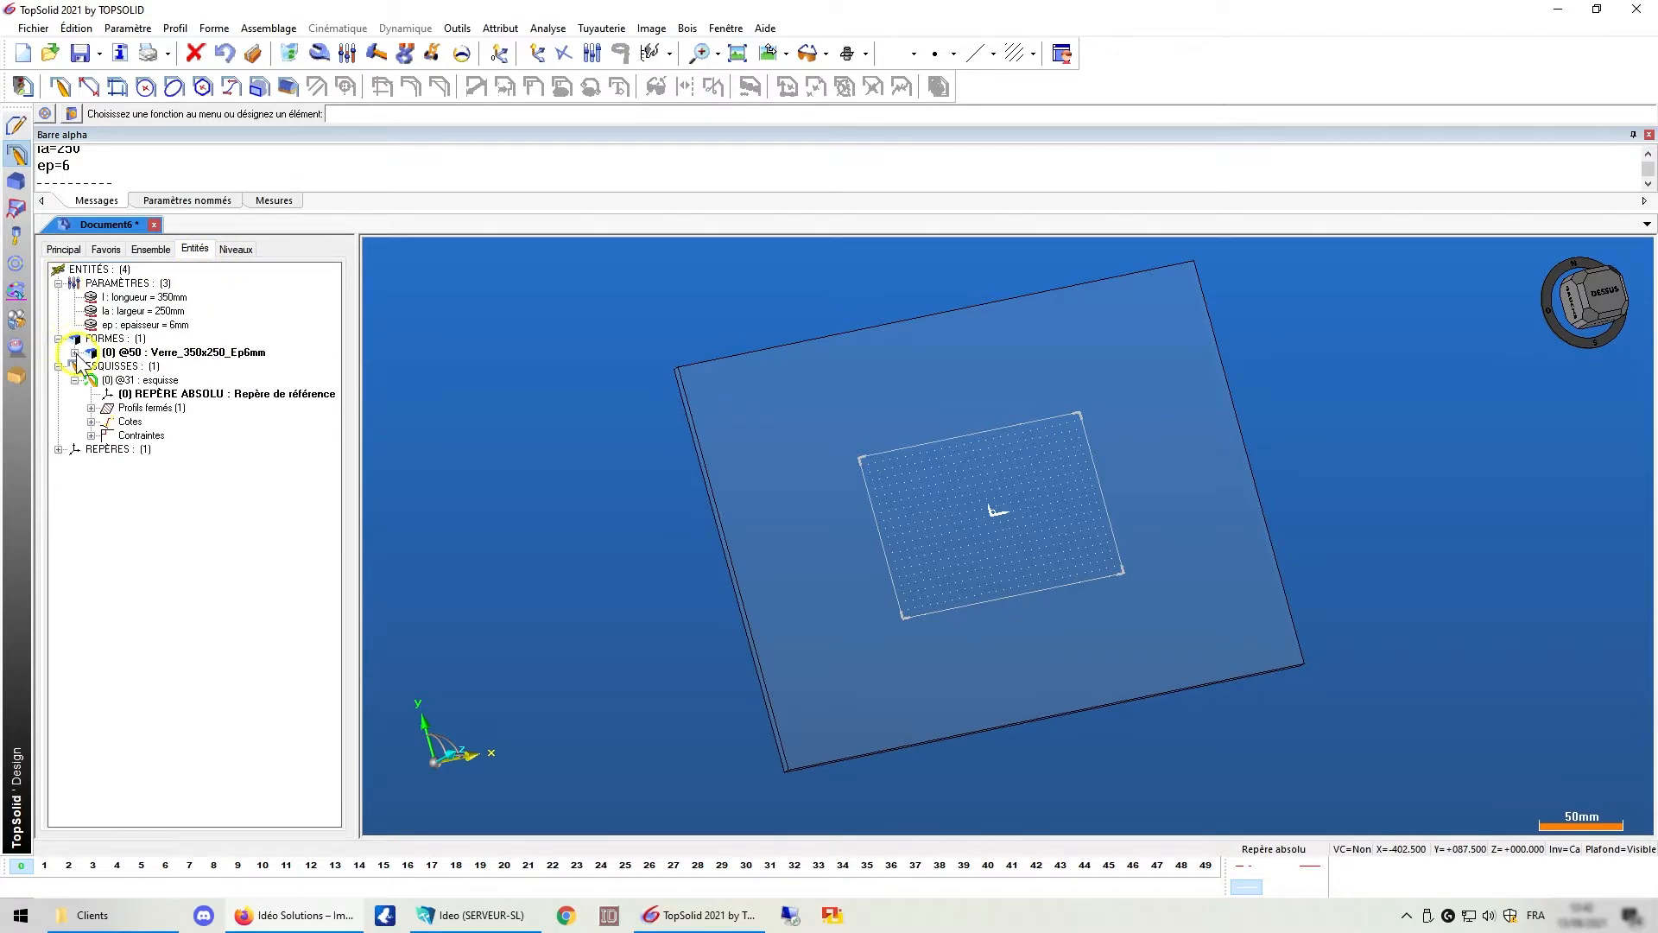
pyautogui.doubleClick(173, 299)
pyautogui.write('650')
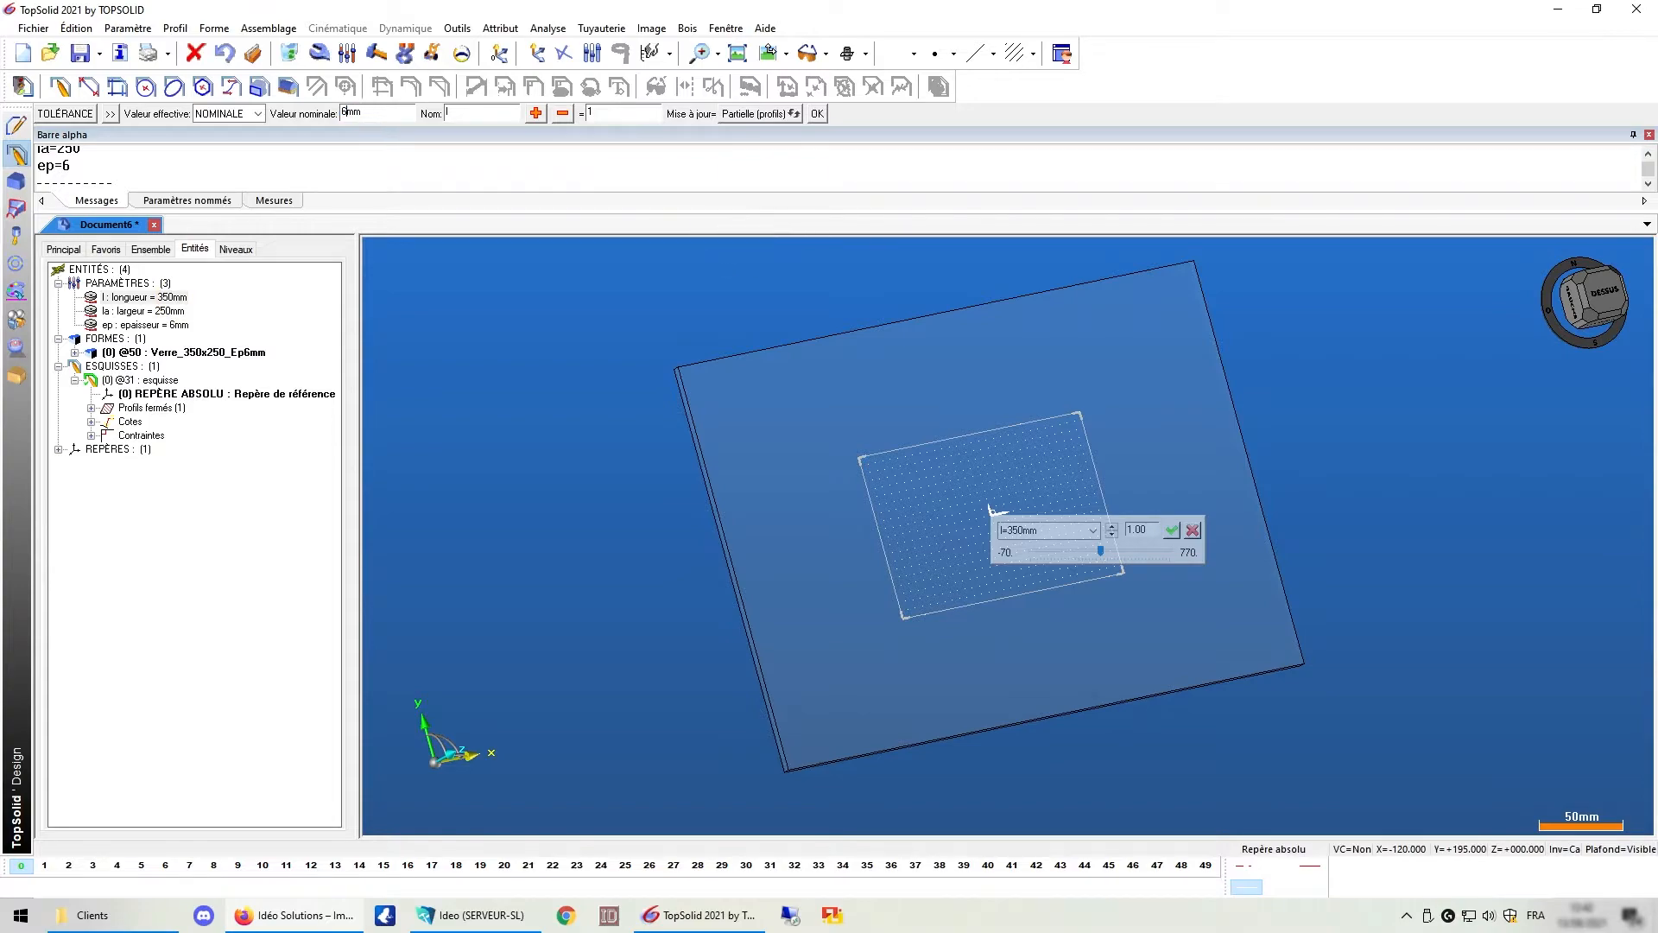
pyautogui.press('Return')
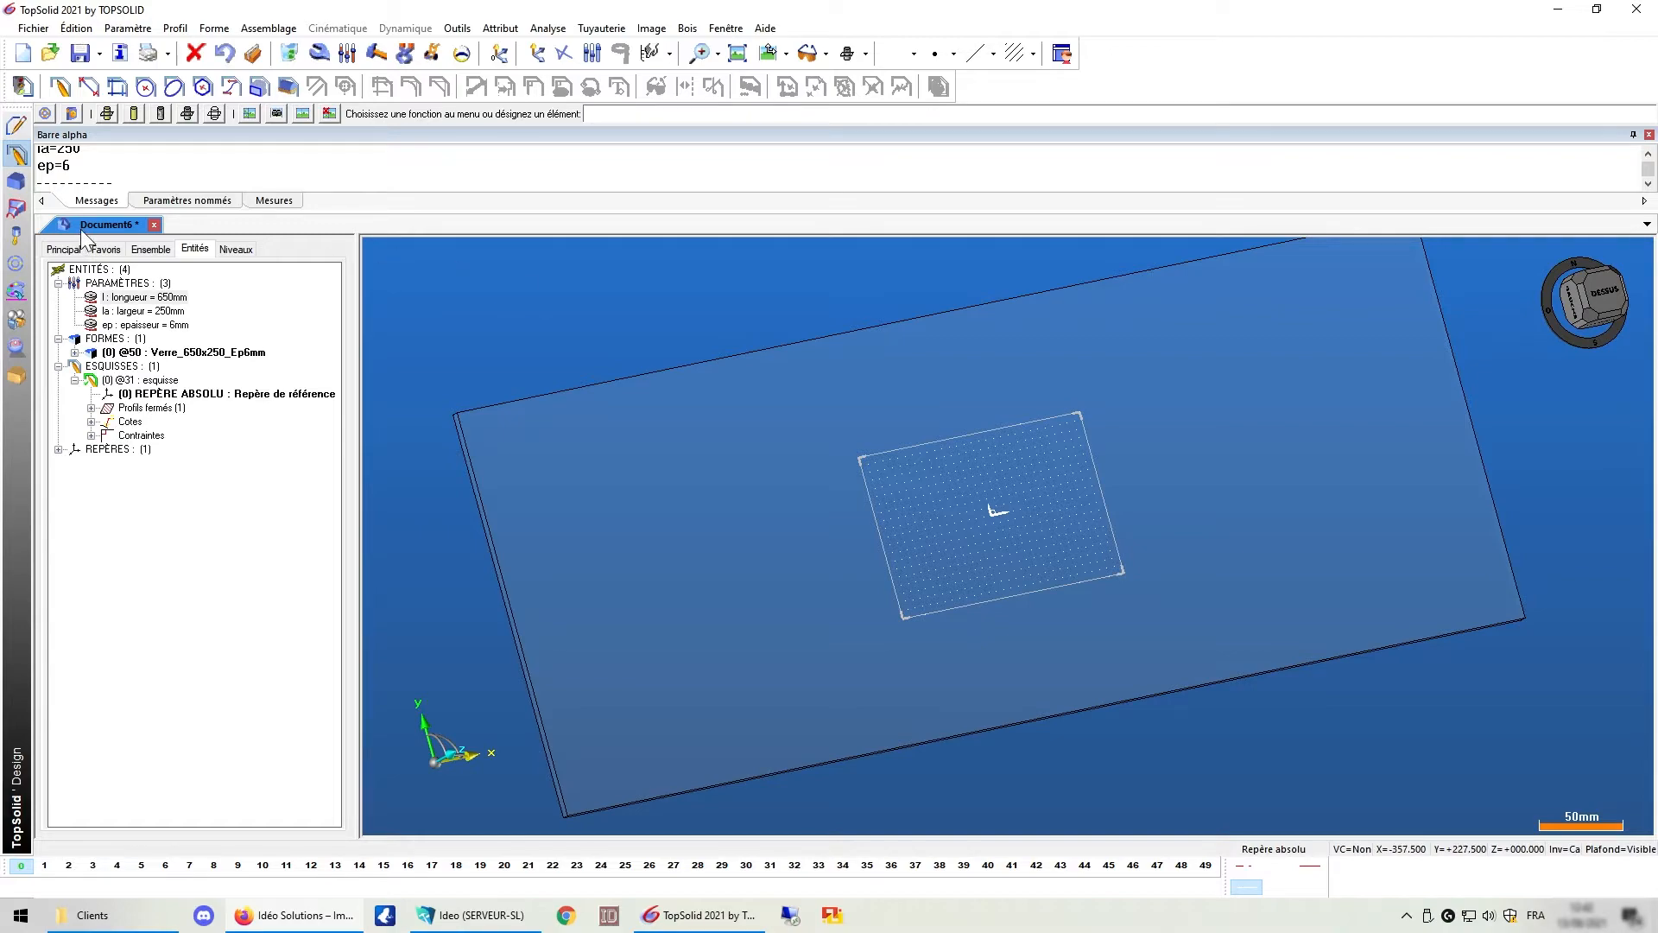
# Create a unitless parameter named JeanClaude with the value 0
pyautogui.click(133, 29)
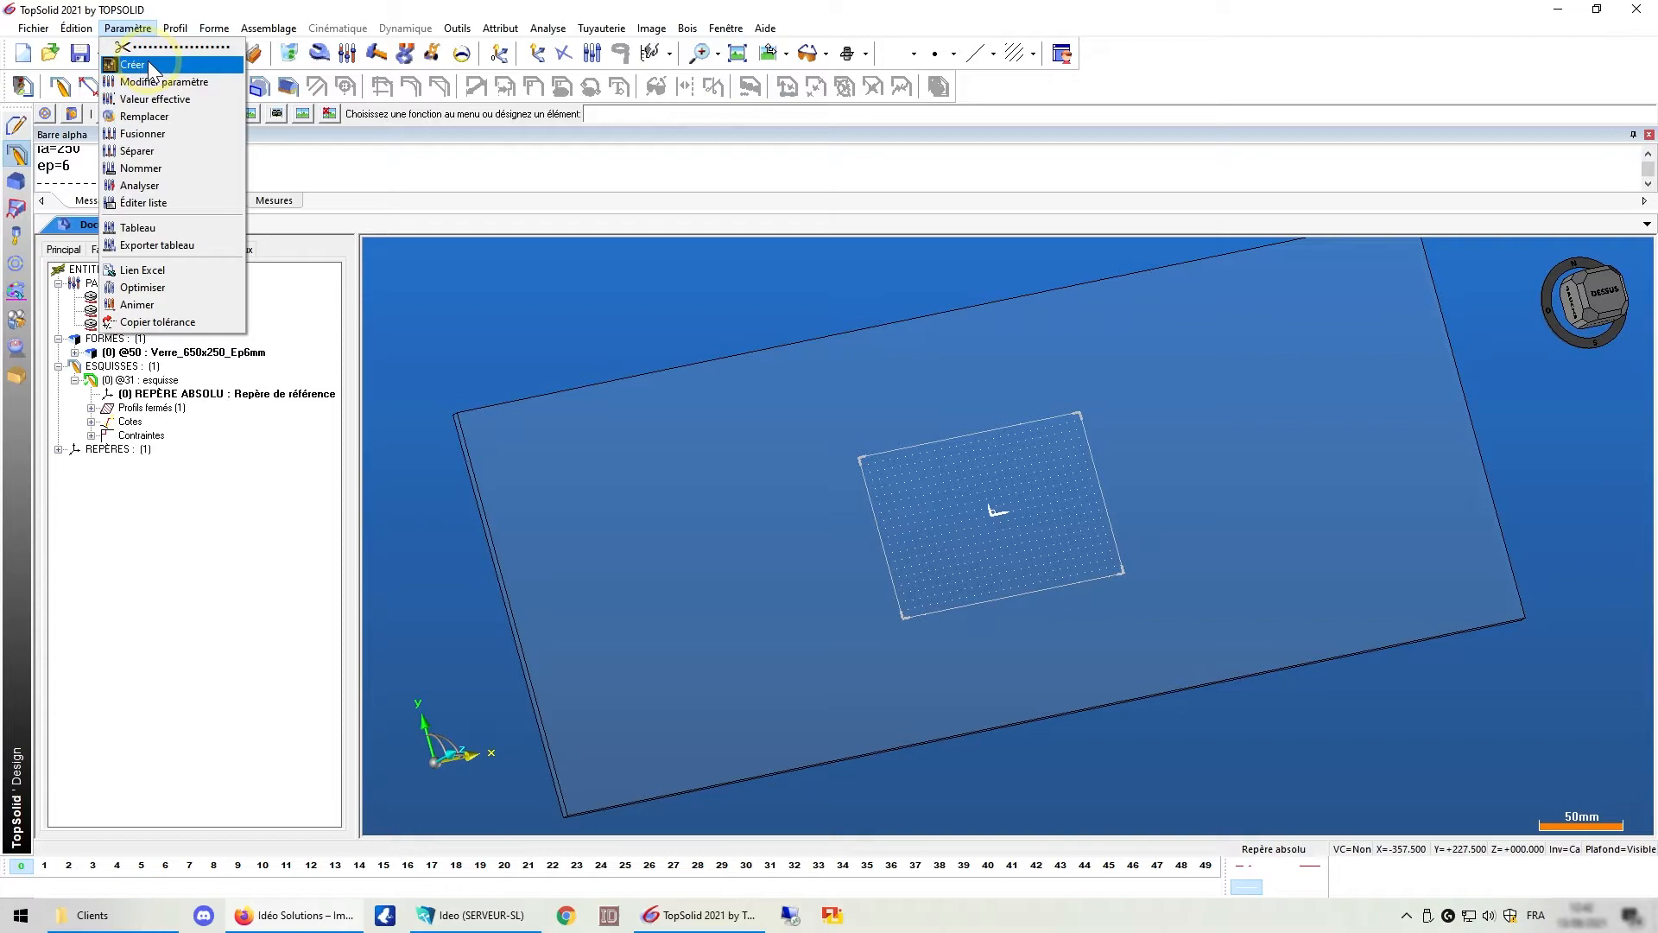
pyautogui.click(142, 47)
pyautogui.click(112, 183)
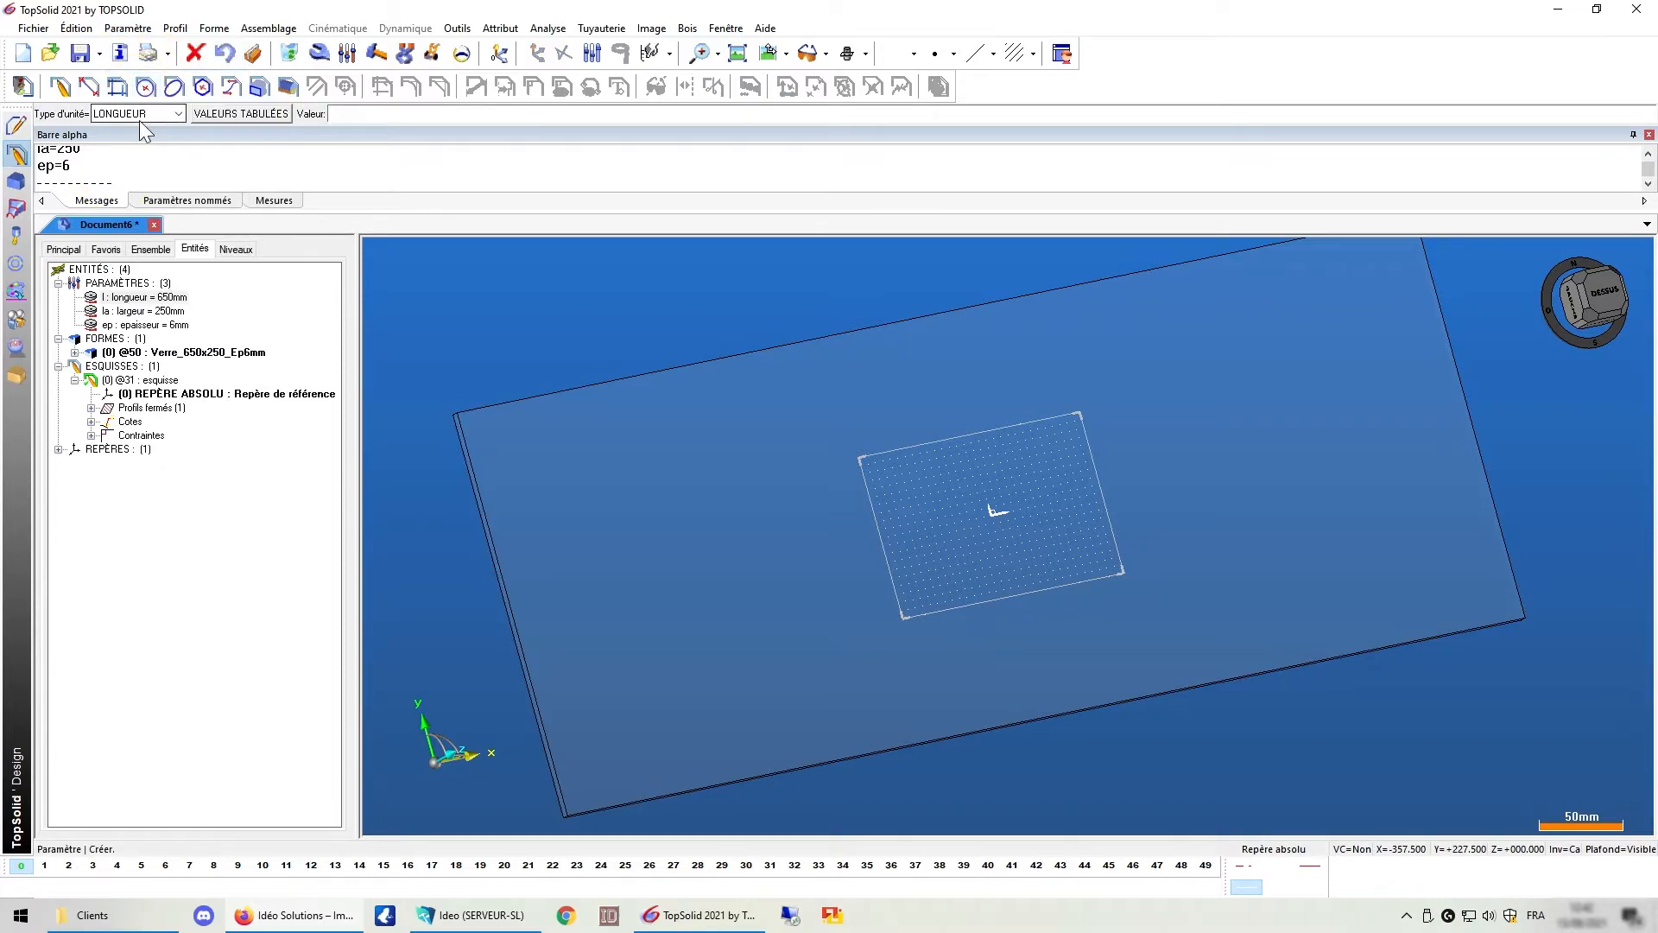
pyautogui.click(130, 113)
pyautogui.click(121, 131)
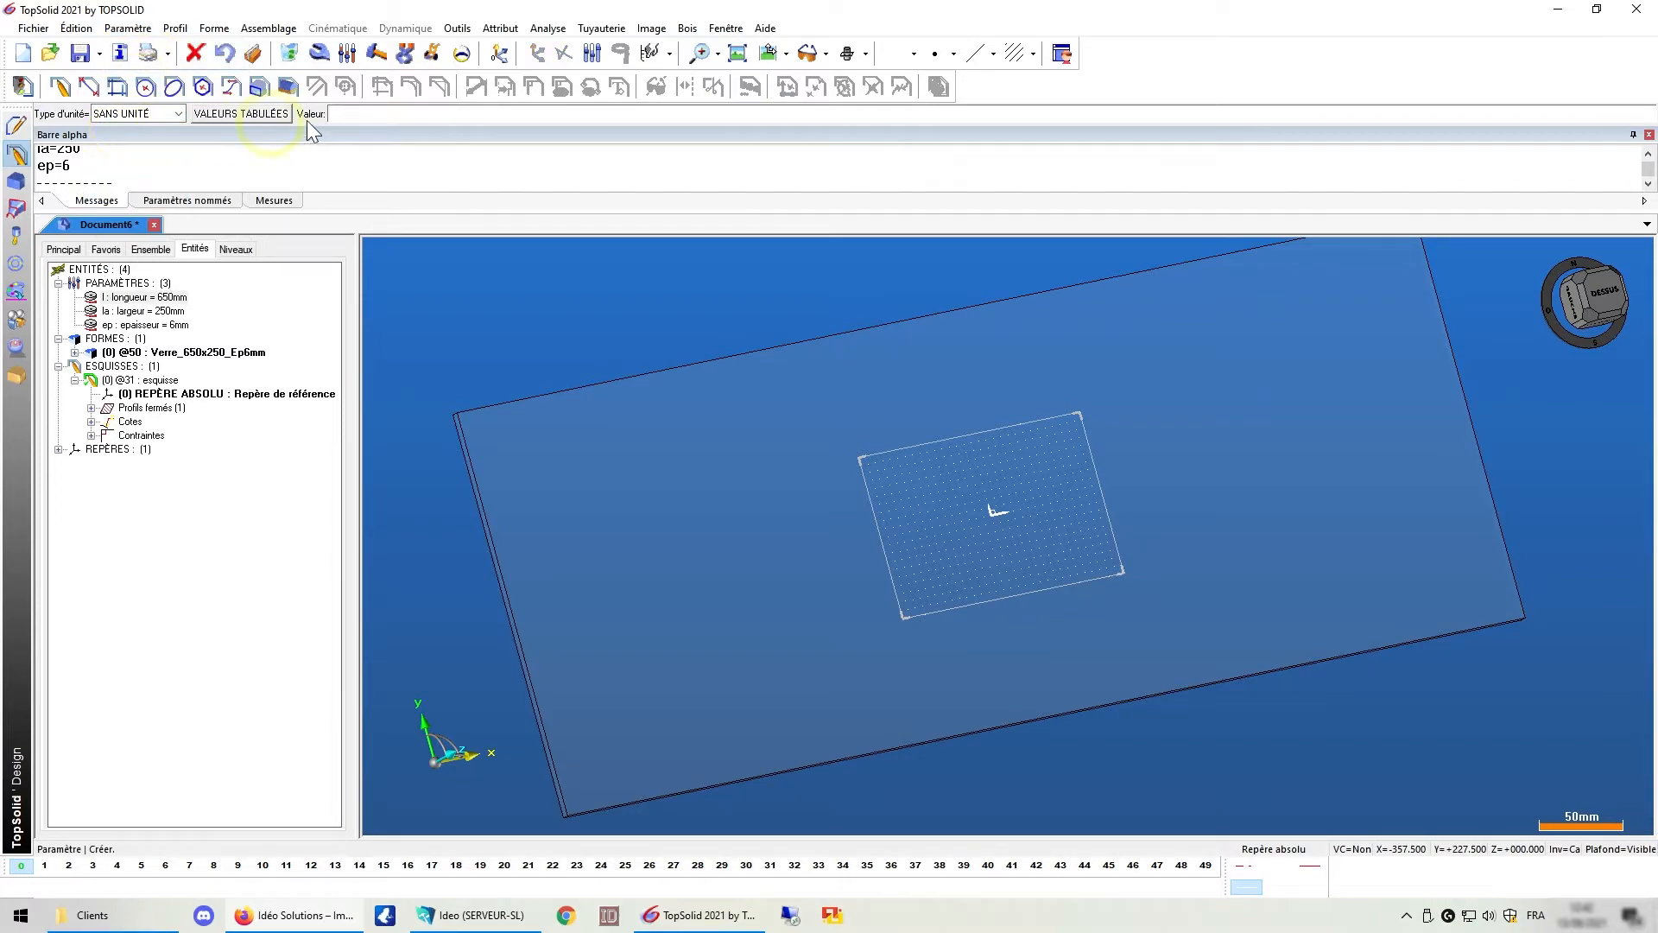
pyautogui.click(364, 114)
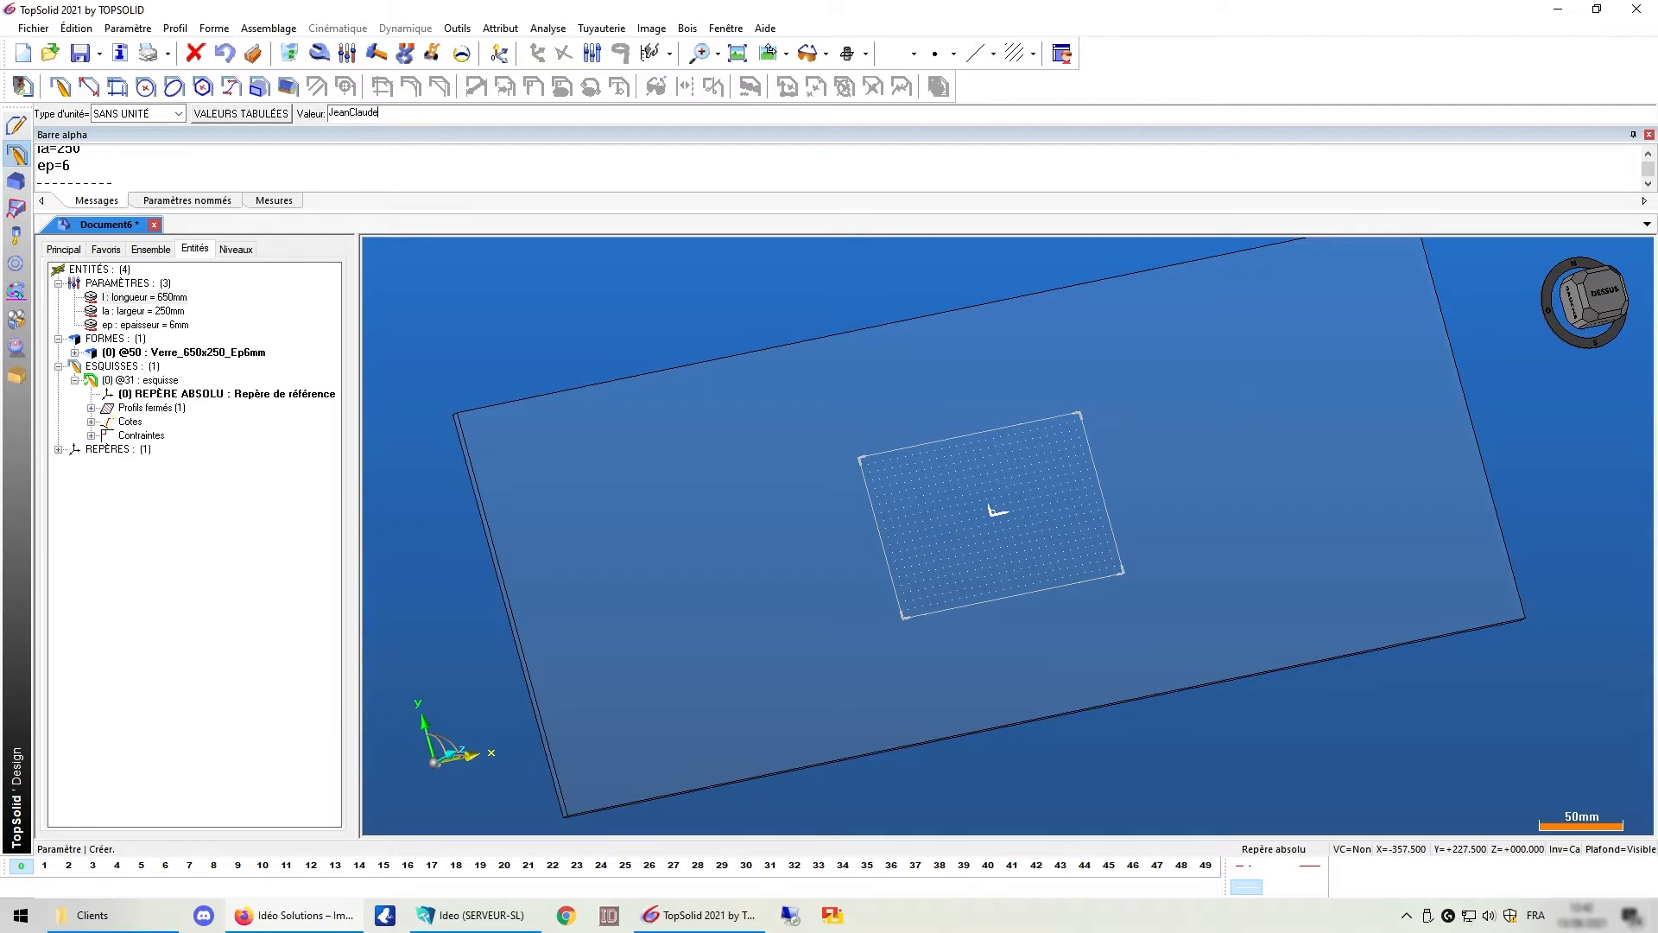
pyautogui.press('Return')
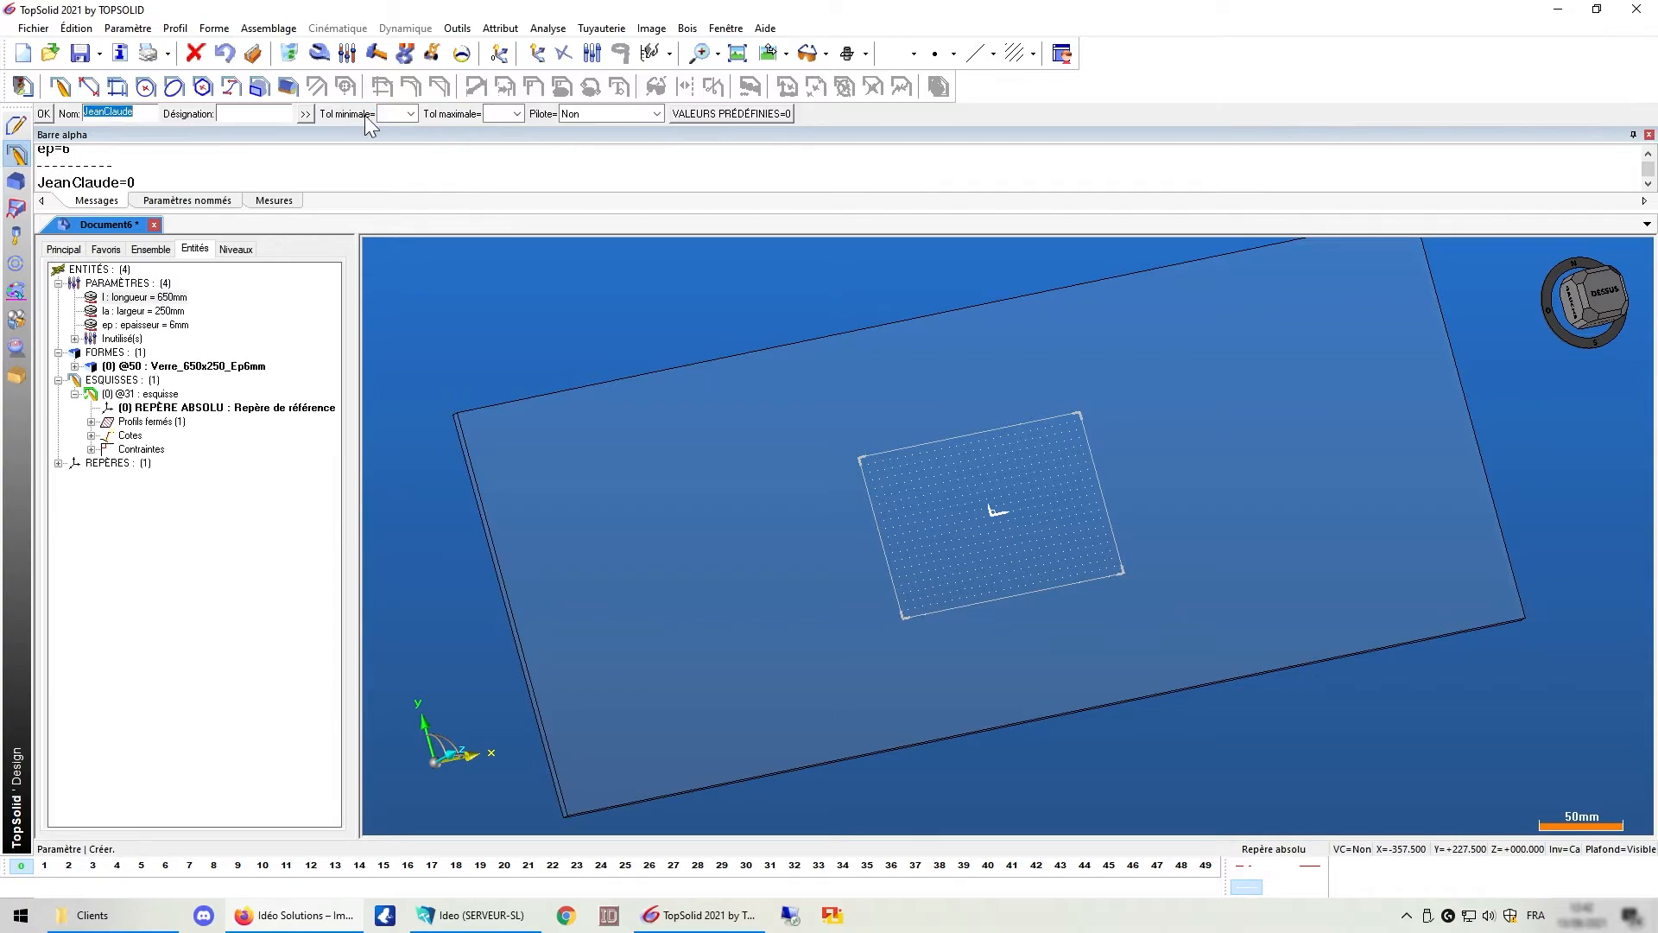
# Add 1 and 2 to the new parameter's predefined values and allow only the listed values
pyautogui.click(711, 117)
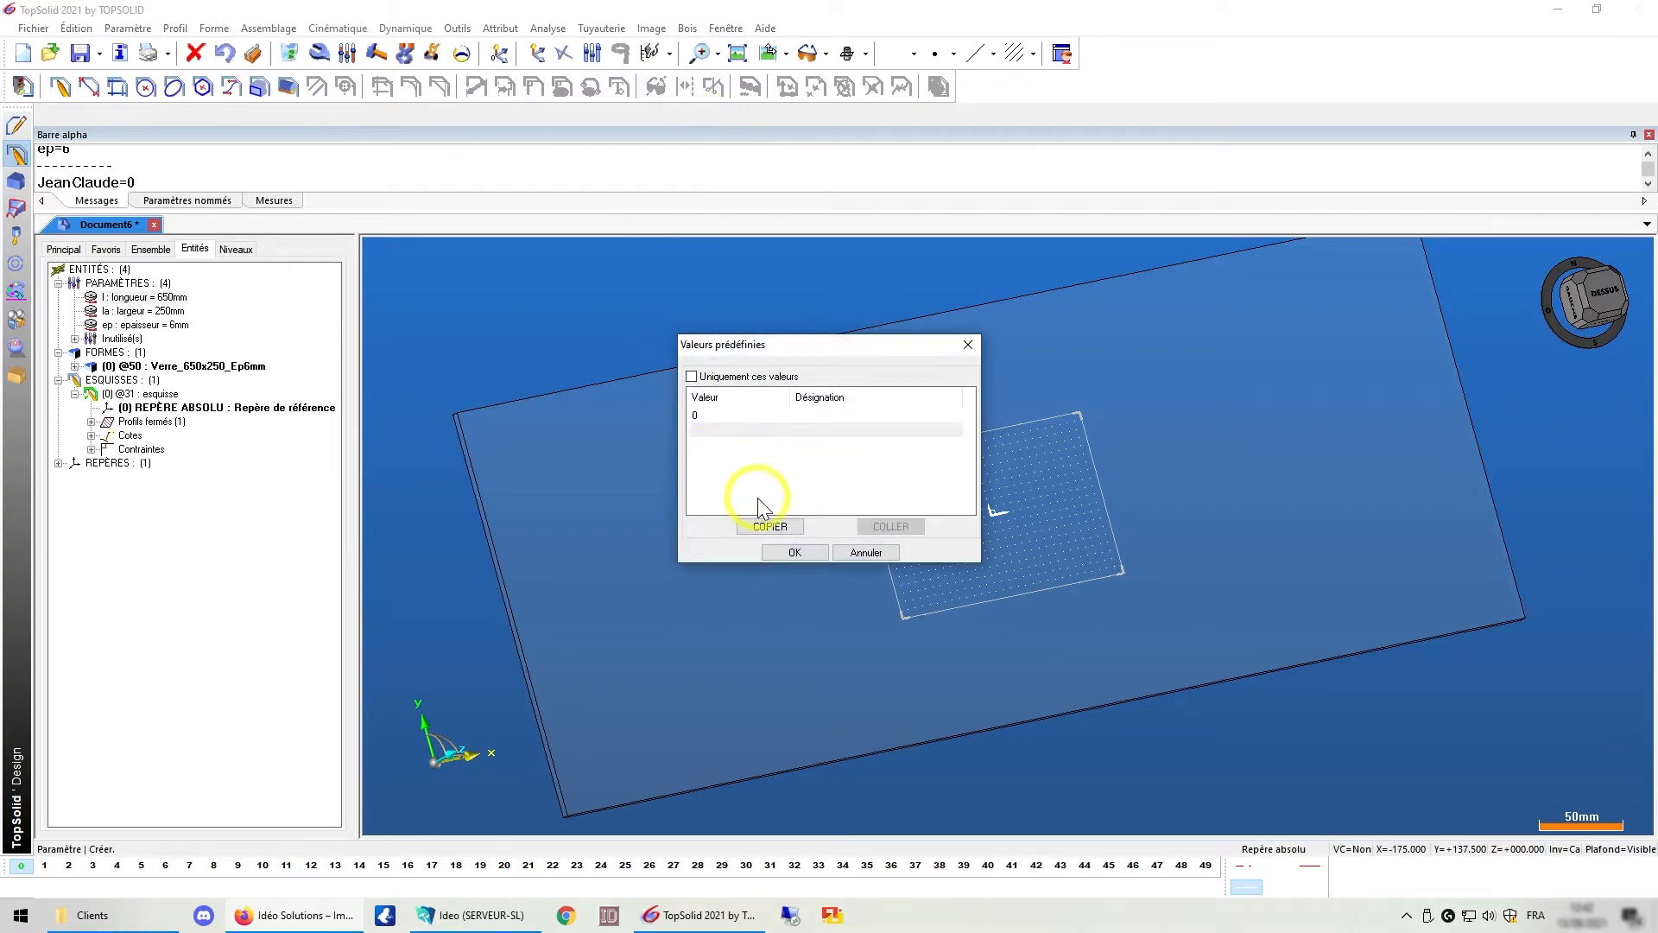
pyautogui.doubleClick(715, 429)
pyautogui.write('1')
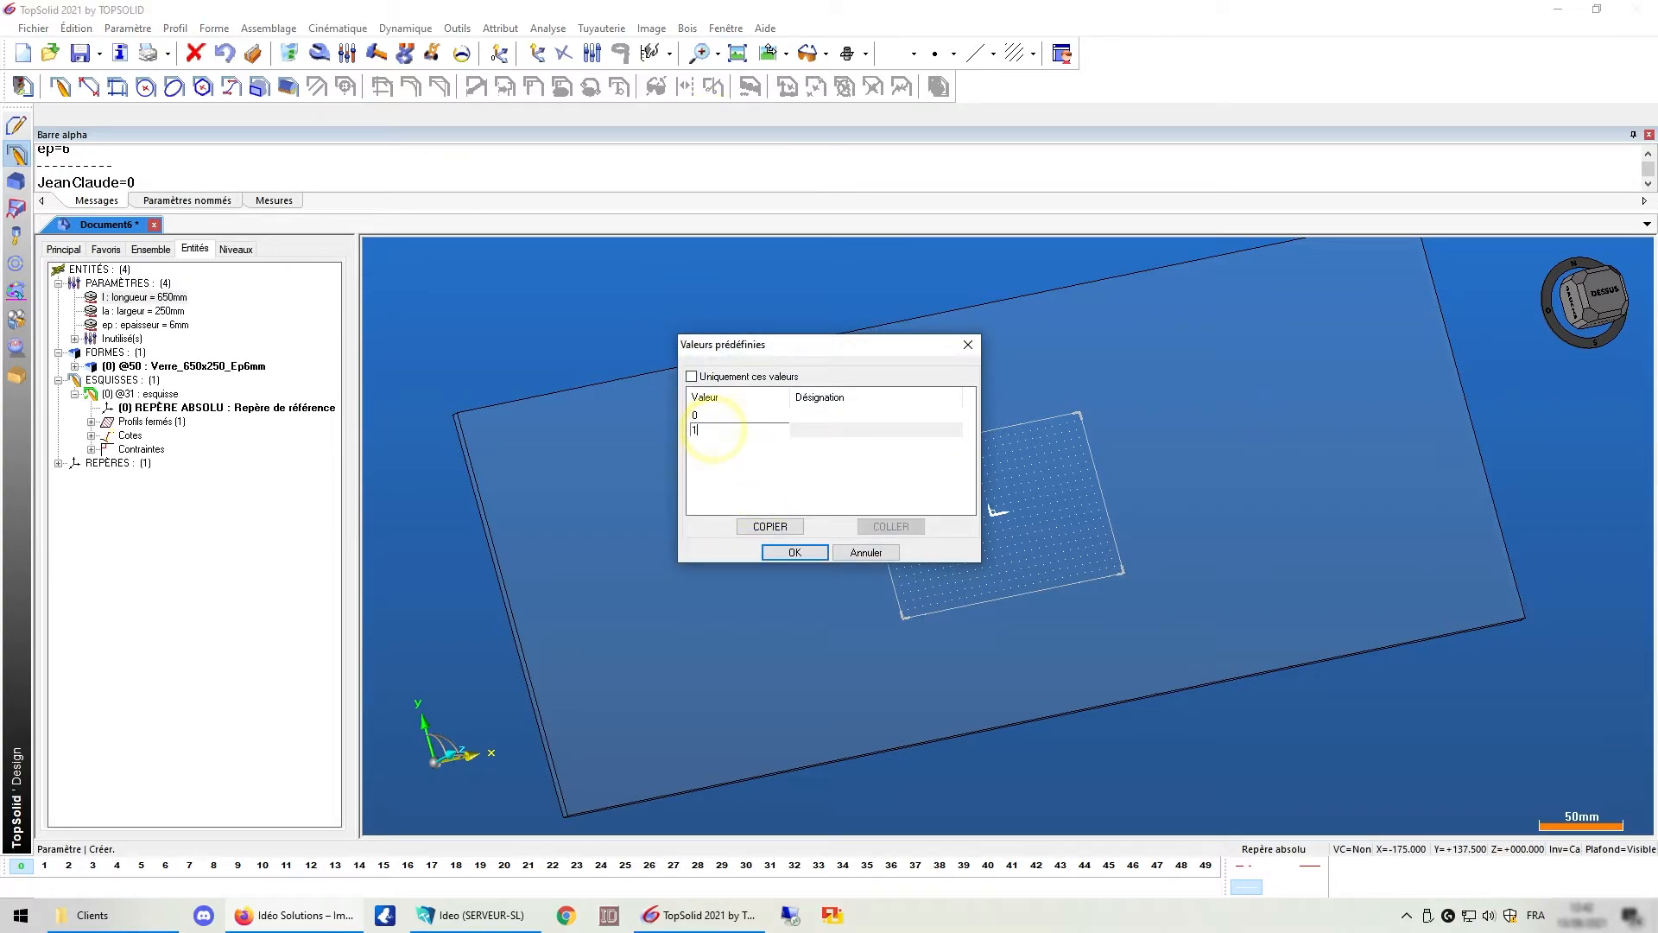
pyautogui.press('Return')
pyautogui.doubleClick(697, 445)
pyautogui.write('2')
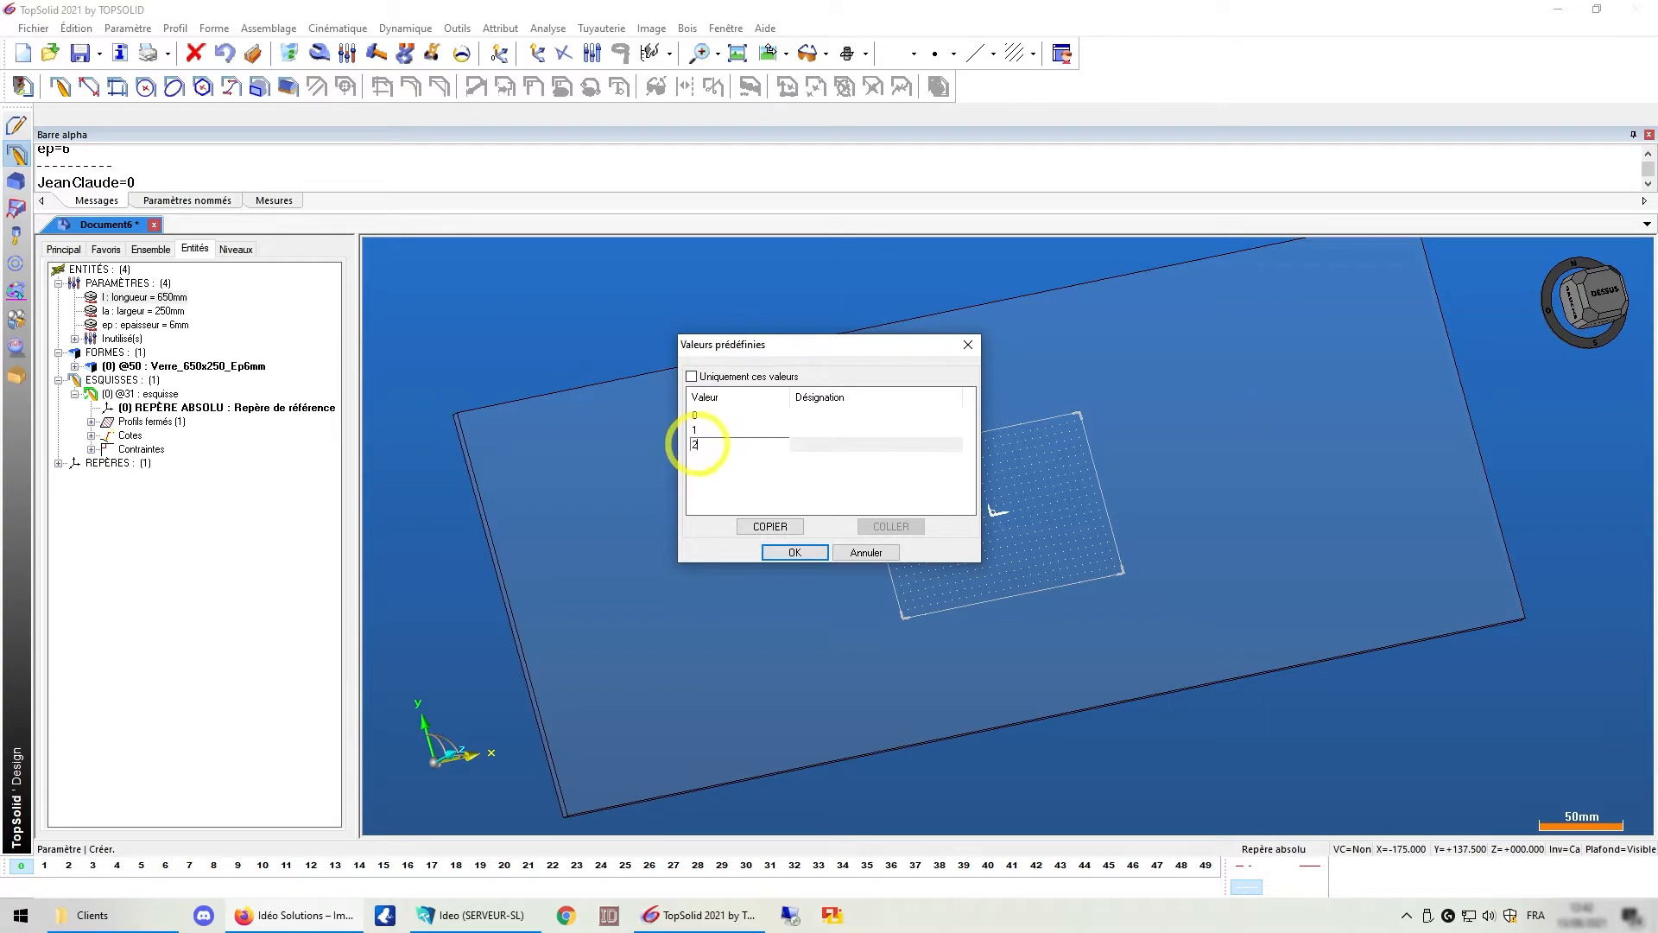
pyautogui.press('Return')
pyautogui.click(692, 377)
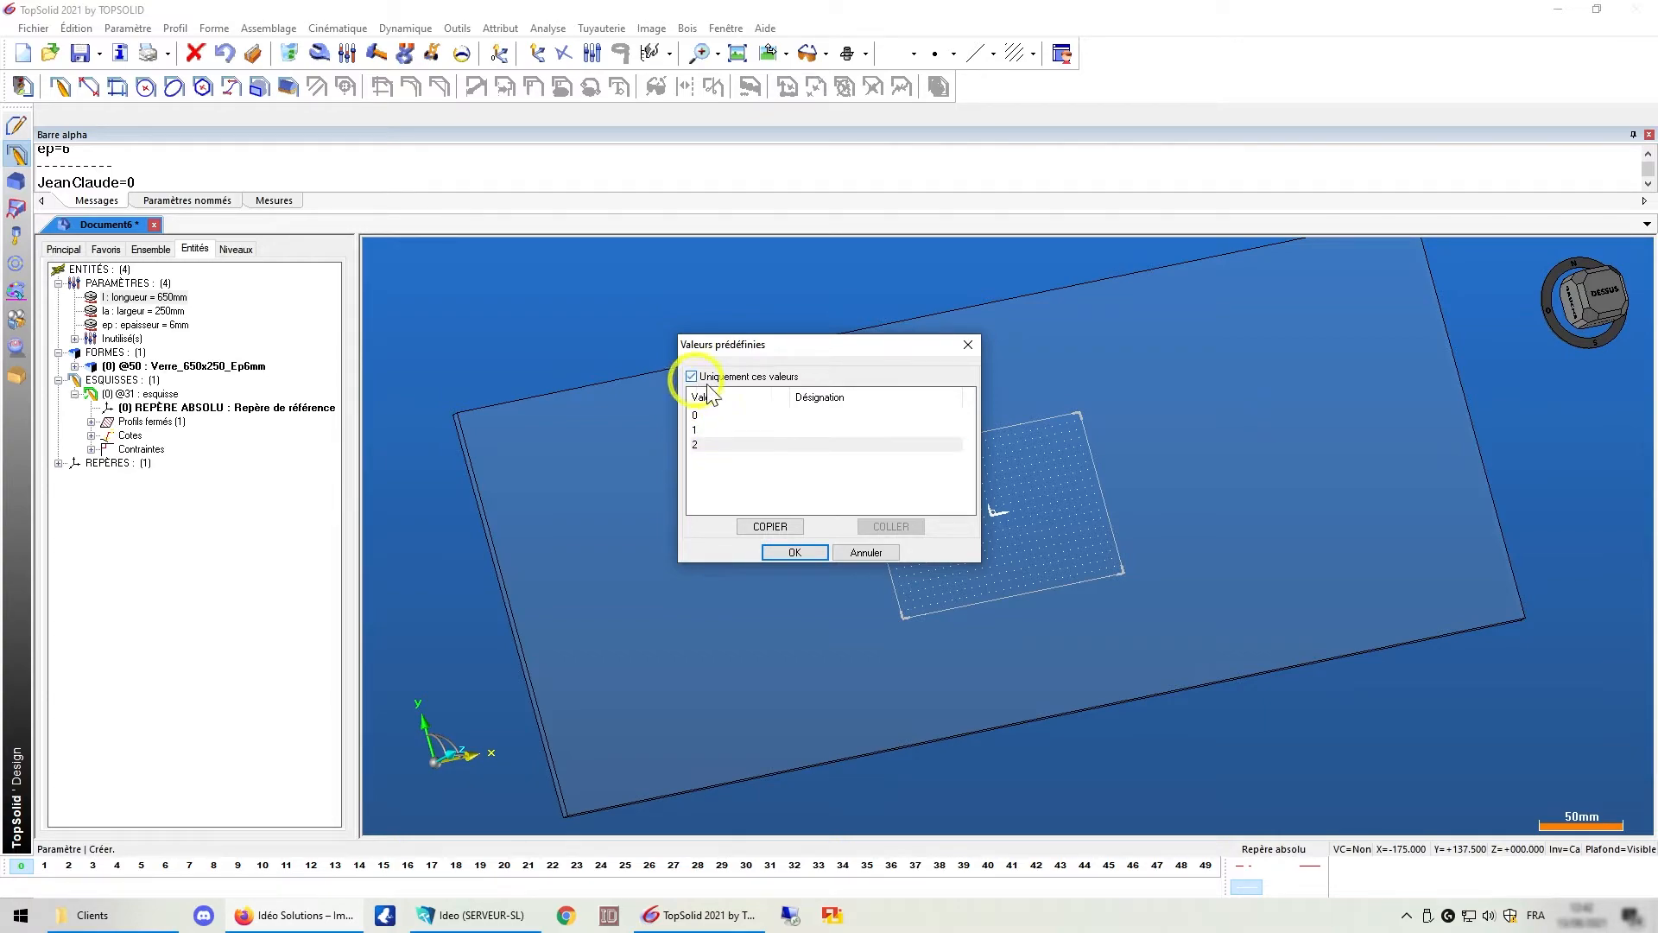
# Label the predefined values 0, 1 and 2 as Normal, Feuilleté and Securit, and validate the parameter
pyautogui.doubleClick(820, 414)
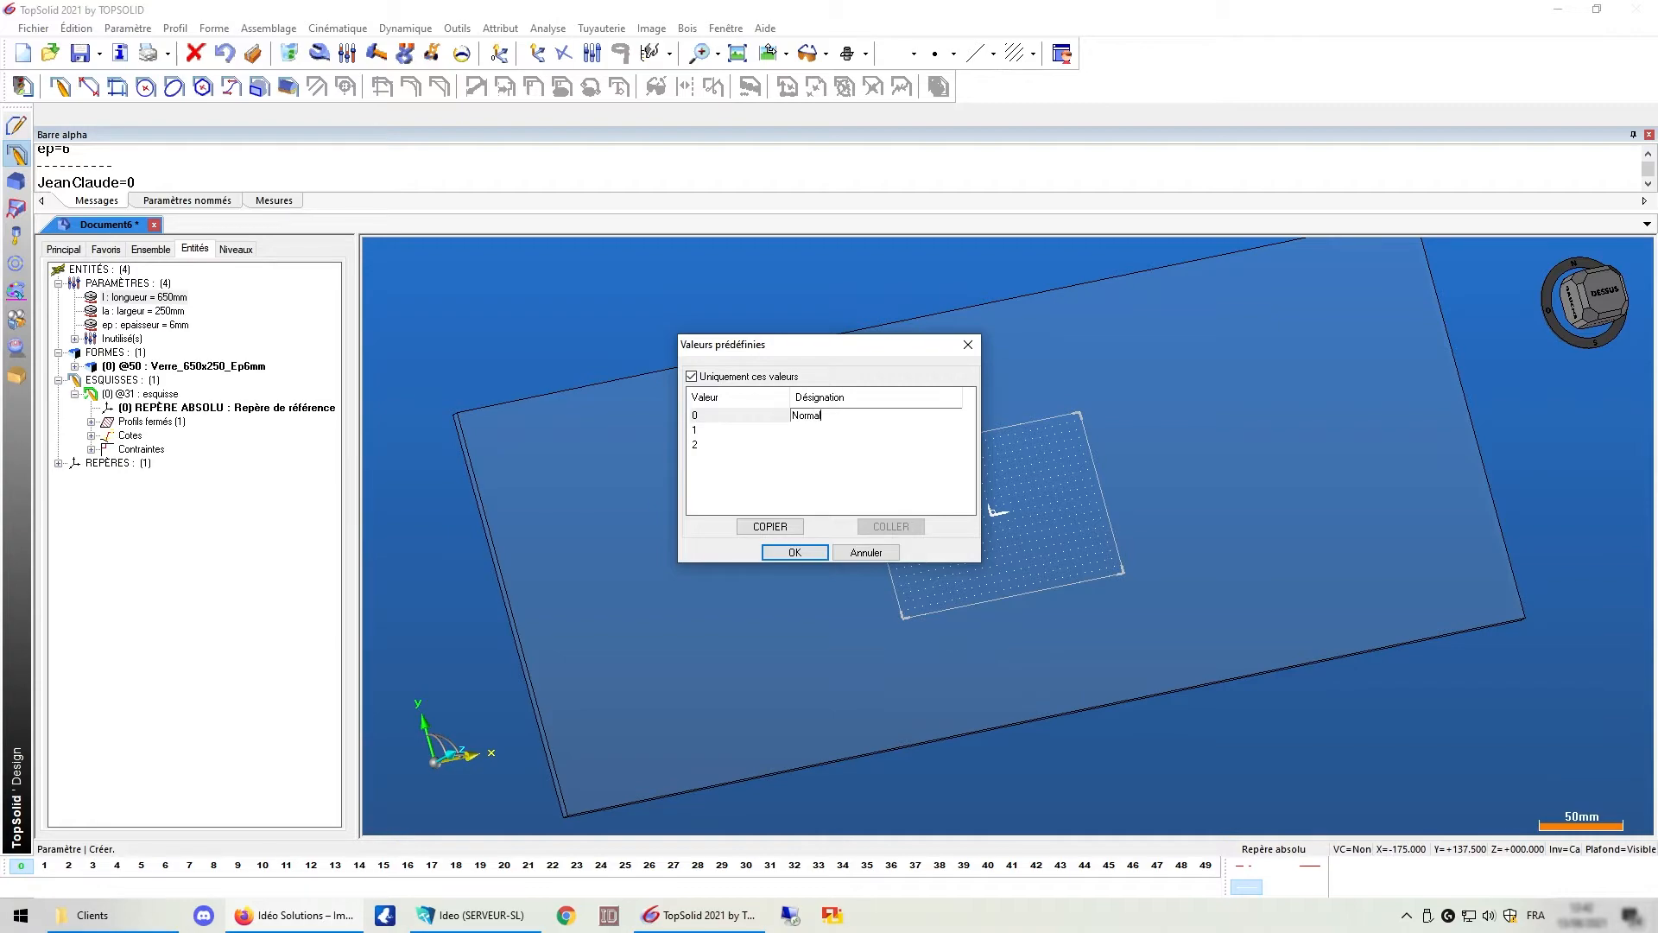
pyautogui.press('Return')
pyautogui.click(805, 432)
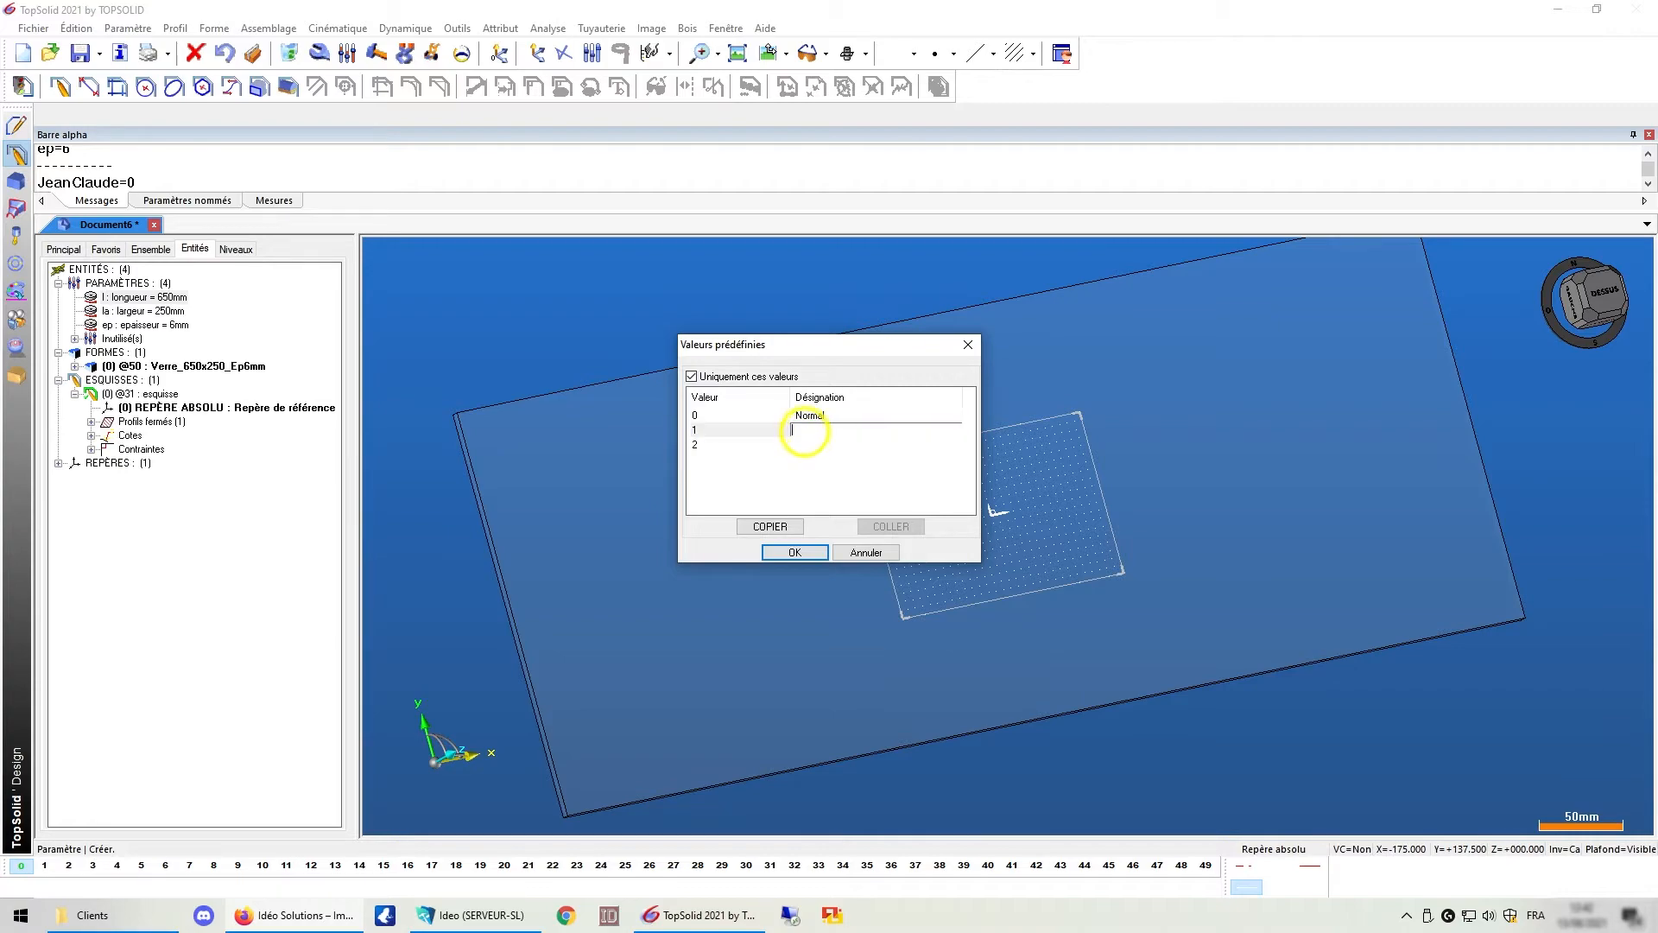
pyautogui.write('Feuilleté')
pyautogui.press('Return')
pyautogui.click(820, 444)
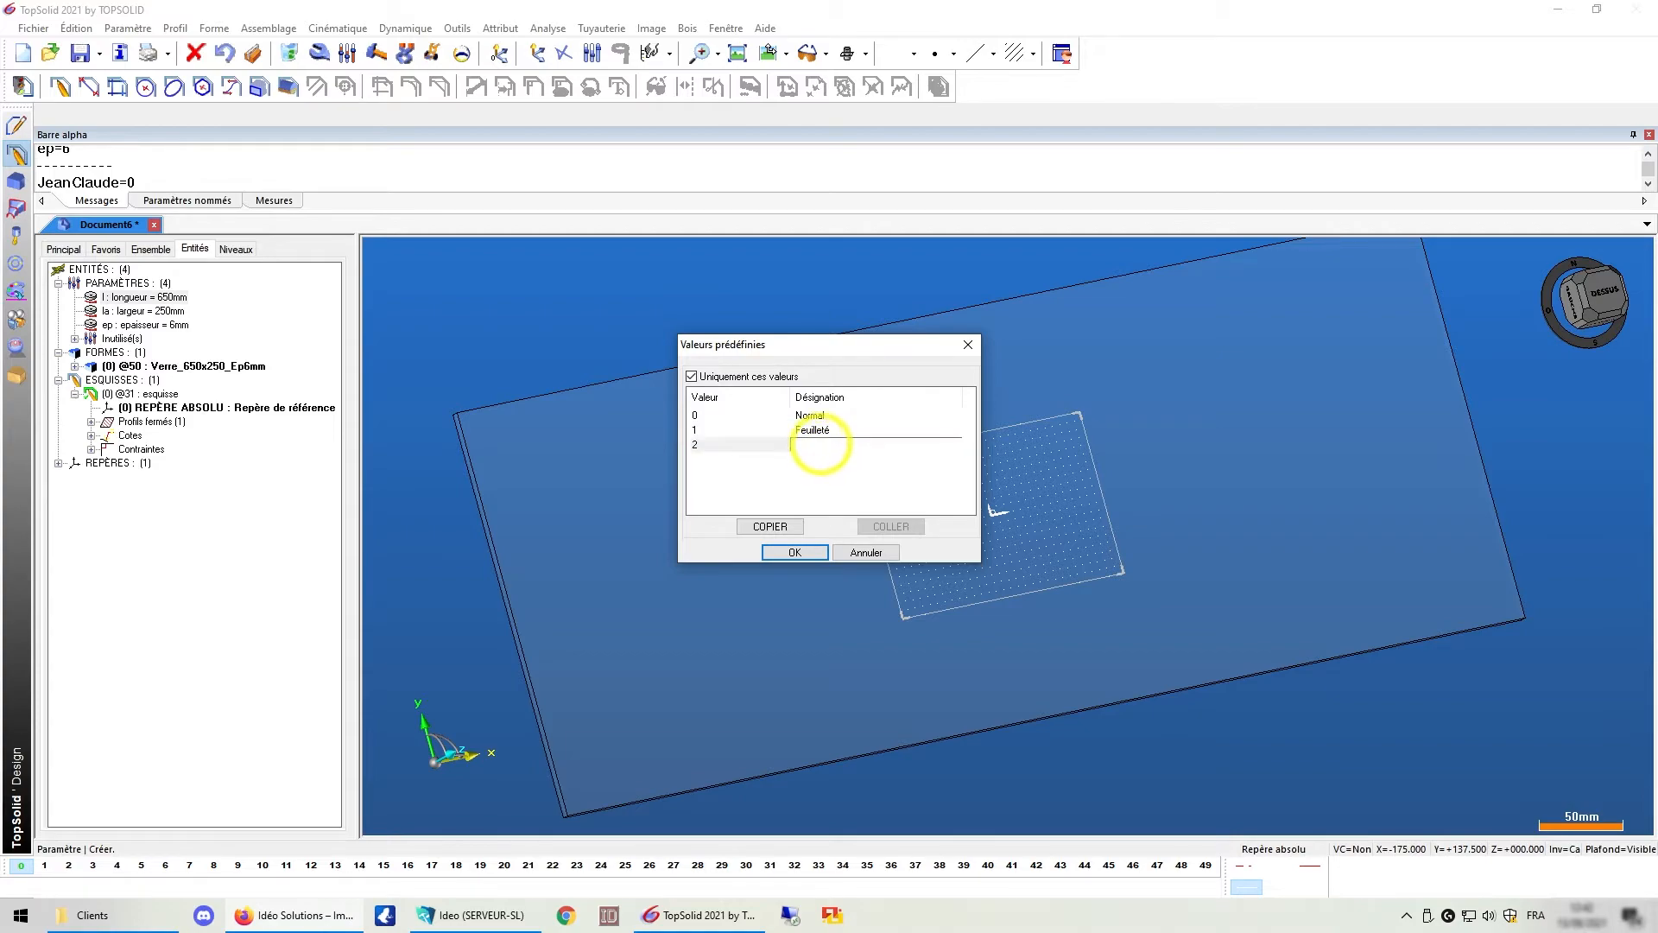
pyautogui.write('Securit')
pyautogui.press('Return')
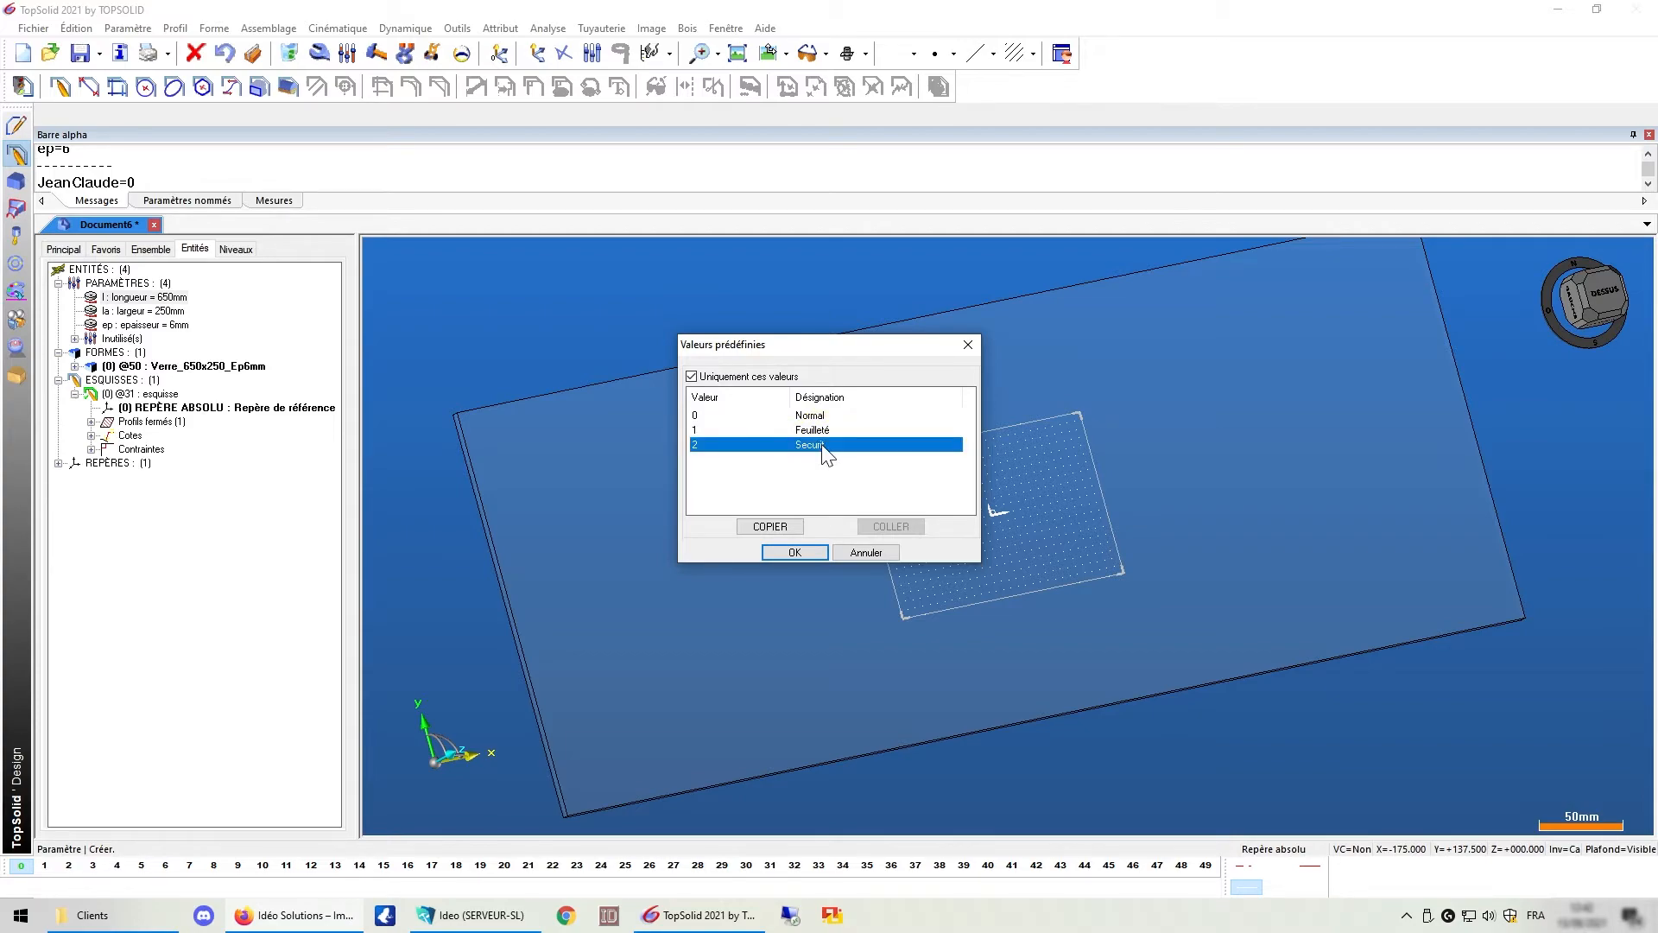
pyautogui.click(794, 552)
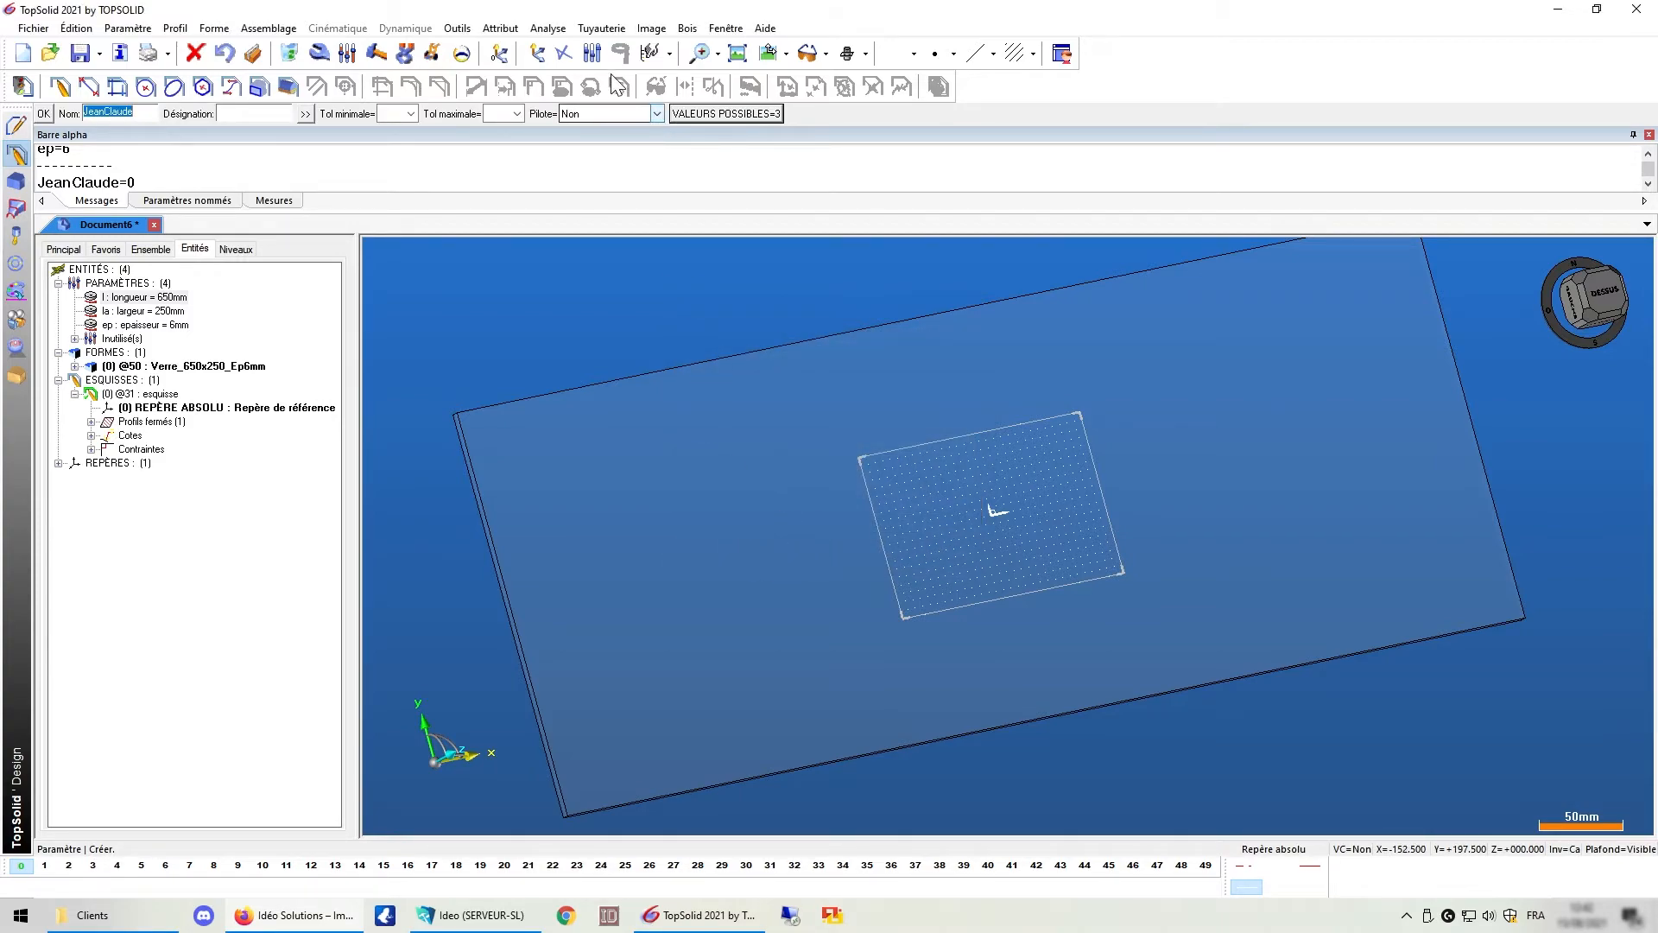
pyautogui.click(43, 114)
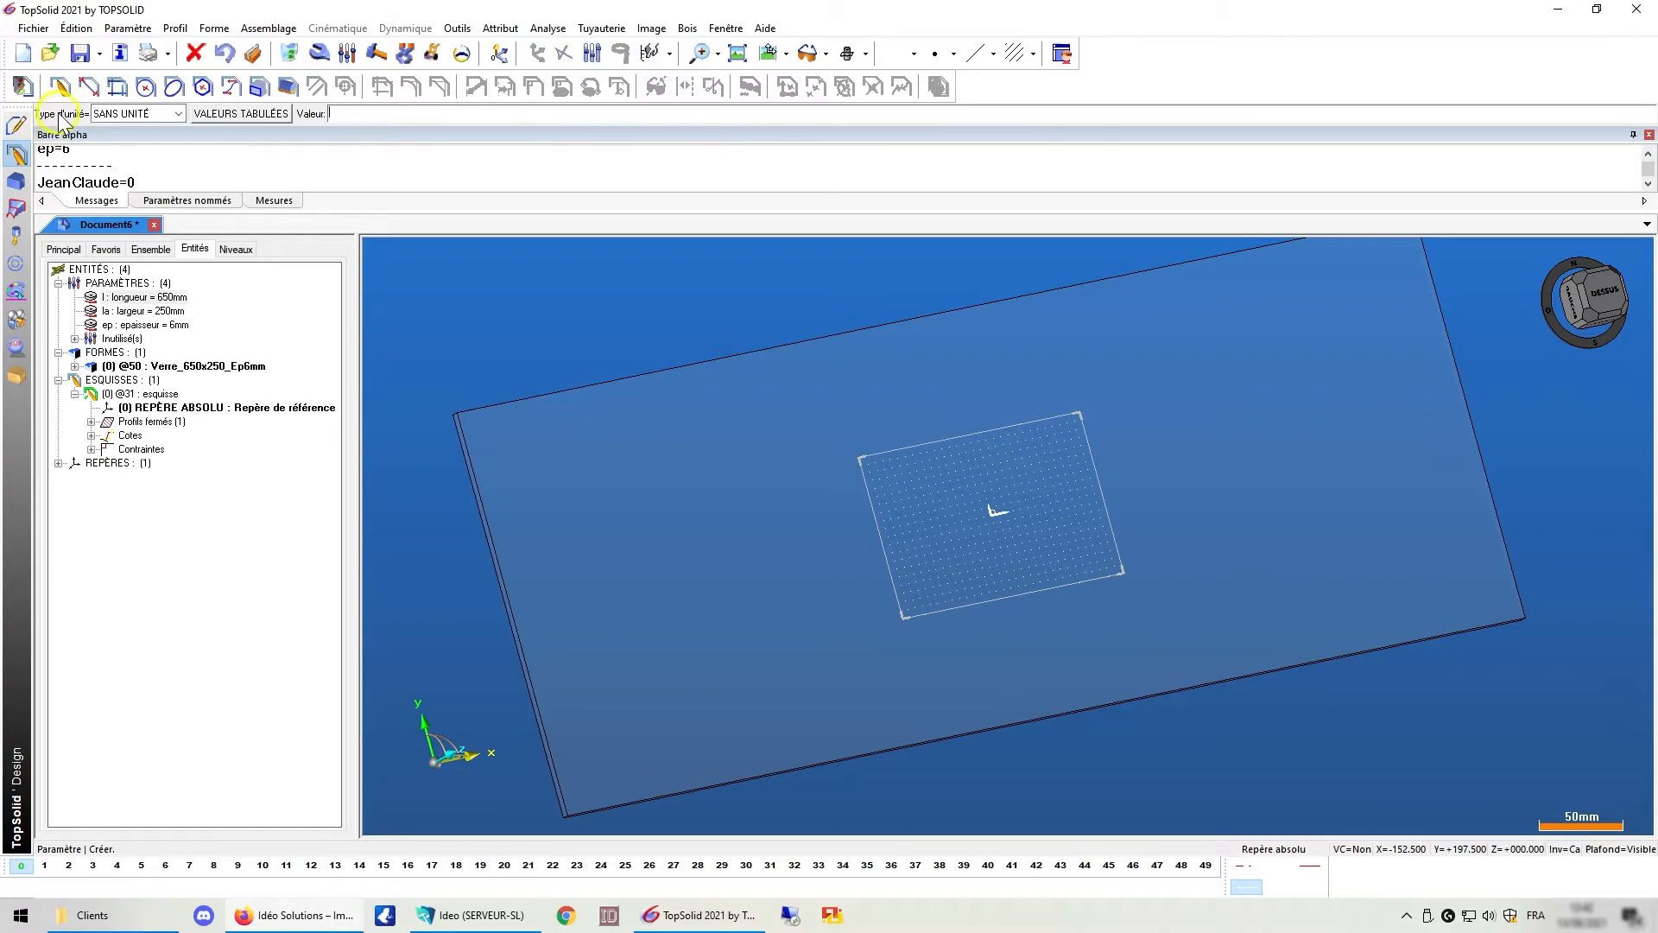
# Start a tabulated text that uses JeanClaude as its reference parameter
pyautogui.click(457, 29)
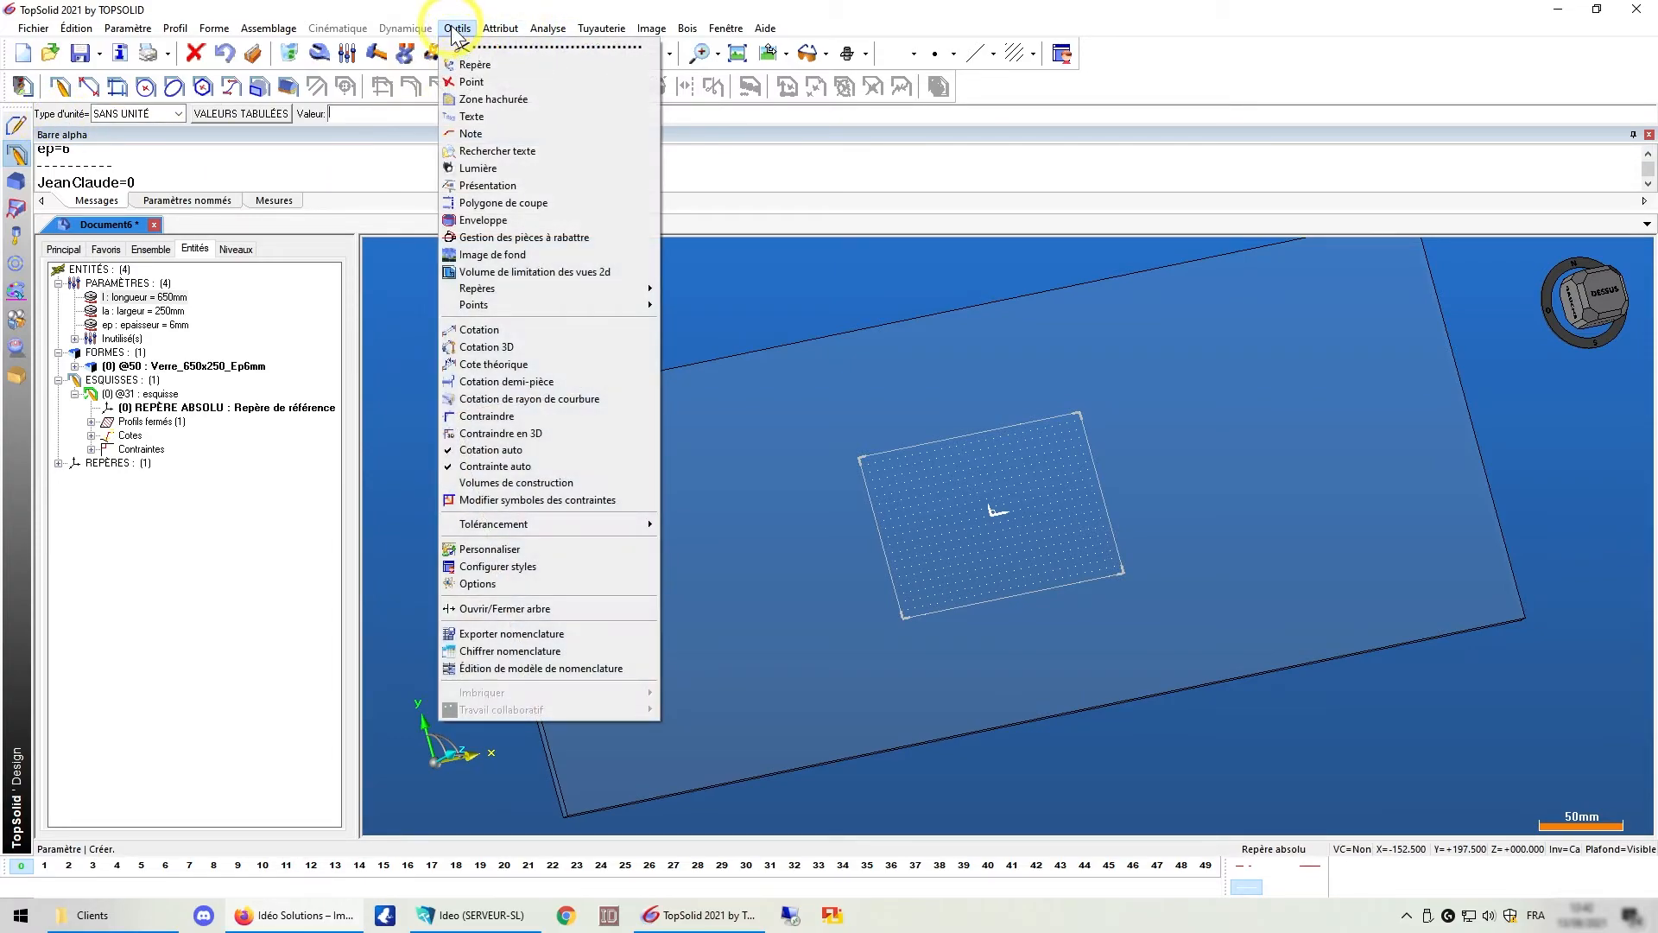
pyautogui.click(480, 119)
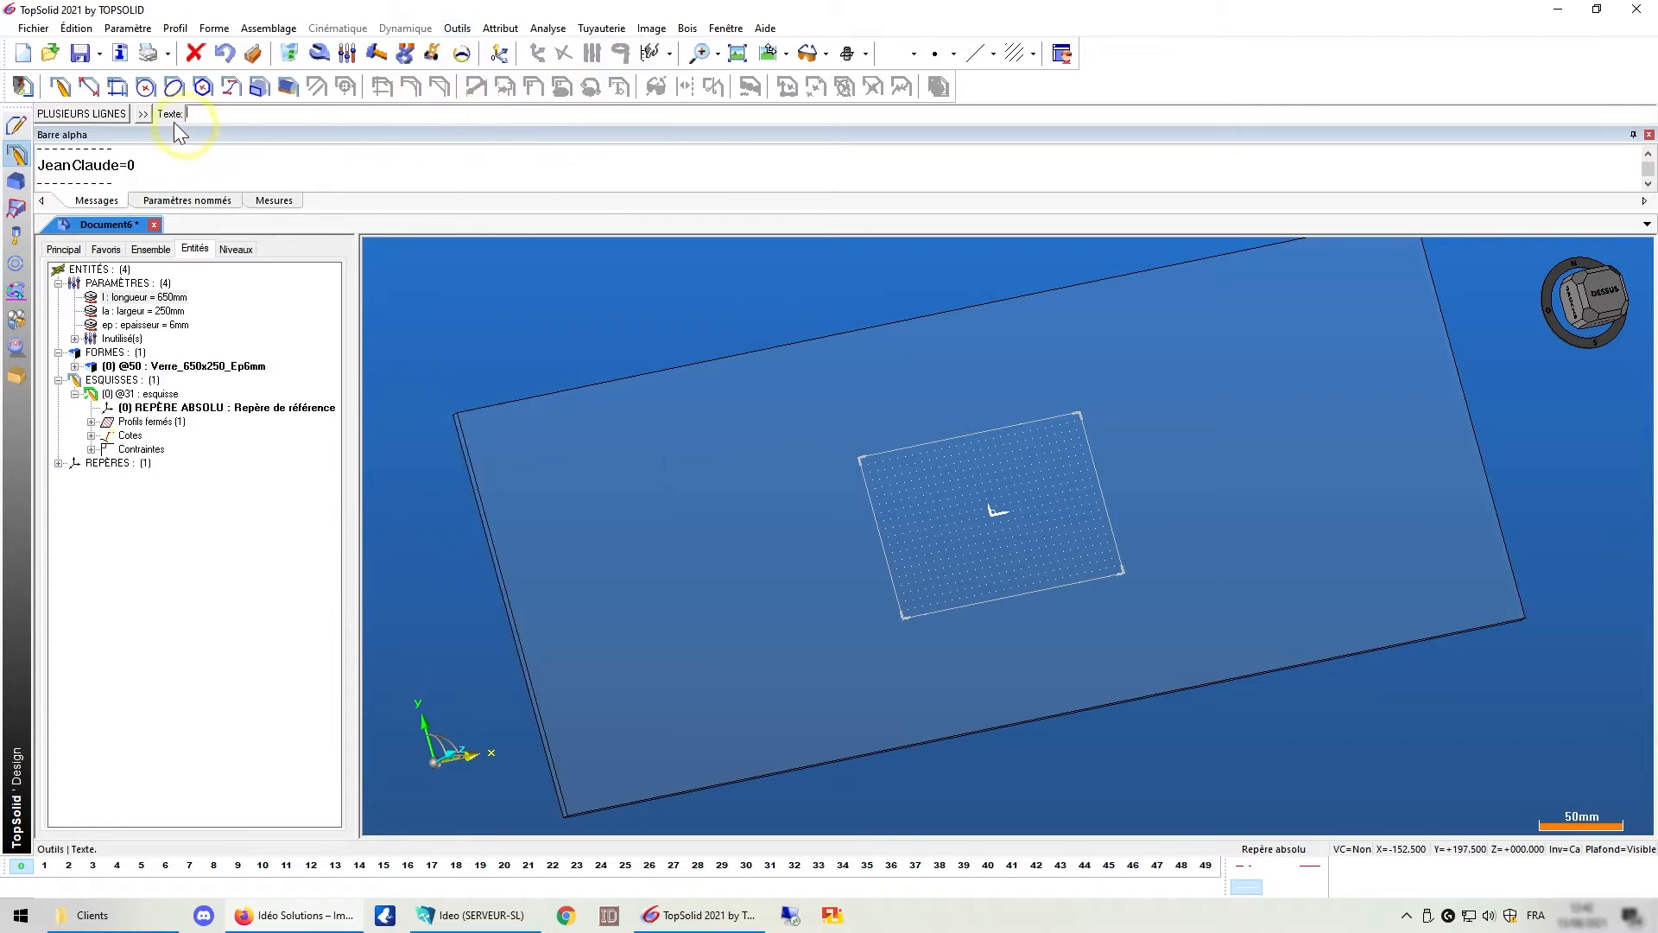
pyautogui.click(143, 114)
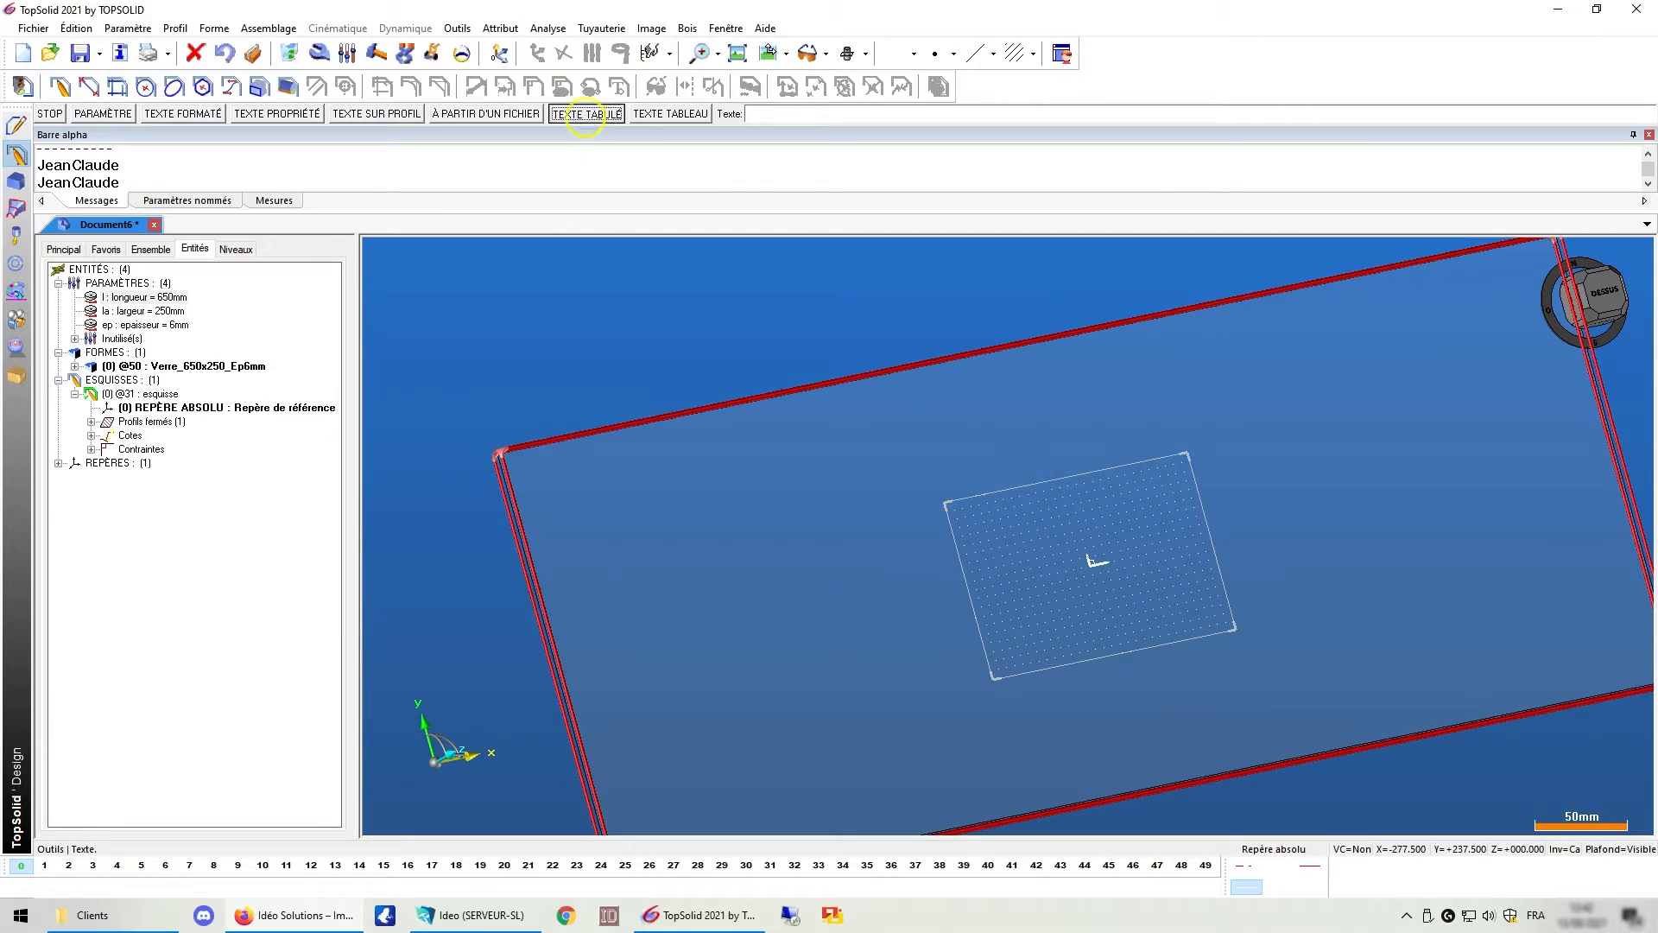
pyautogui.click(586, 115)
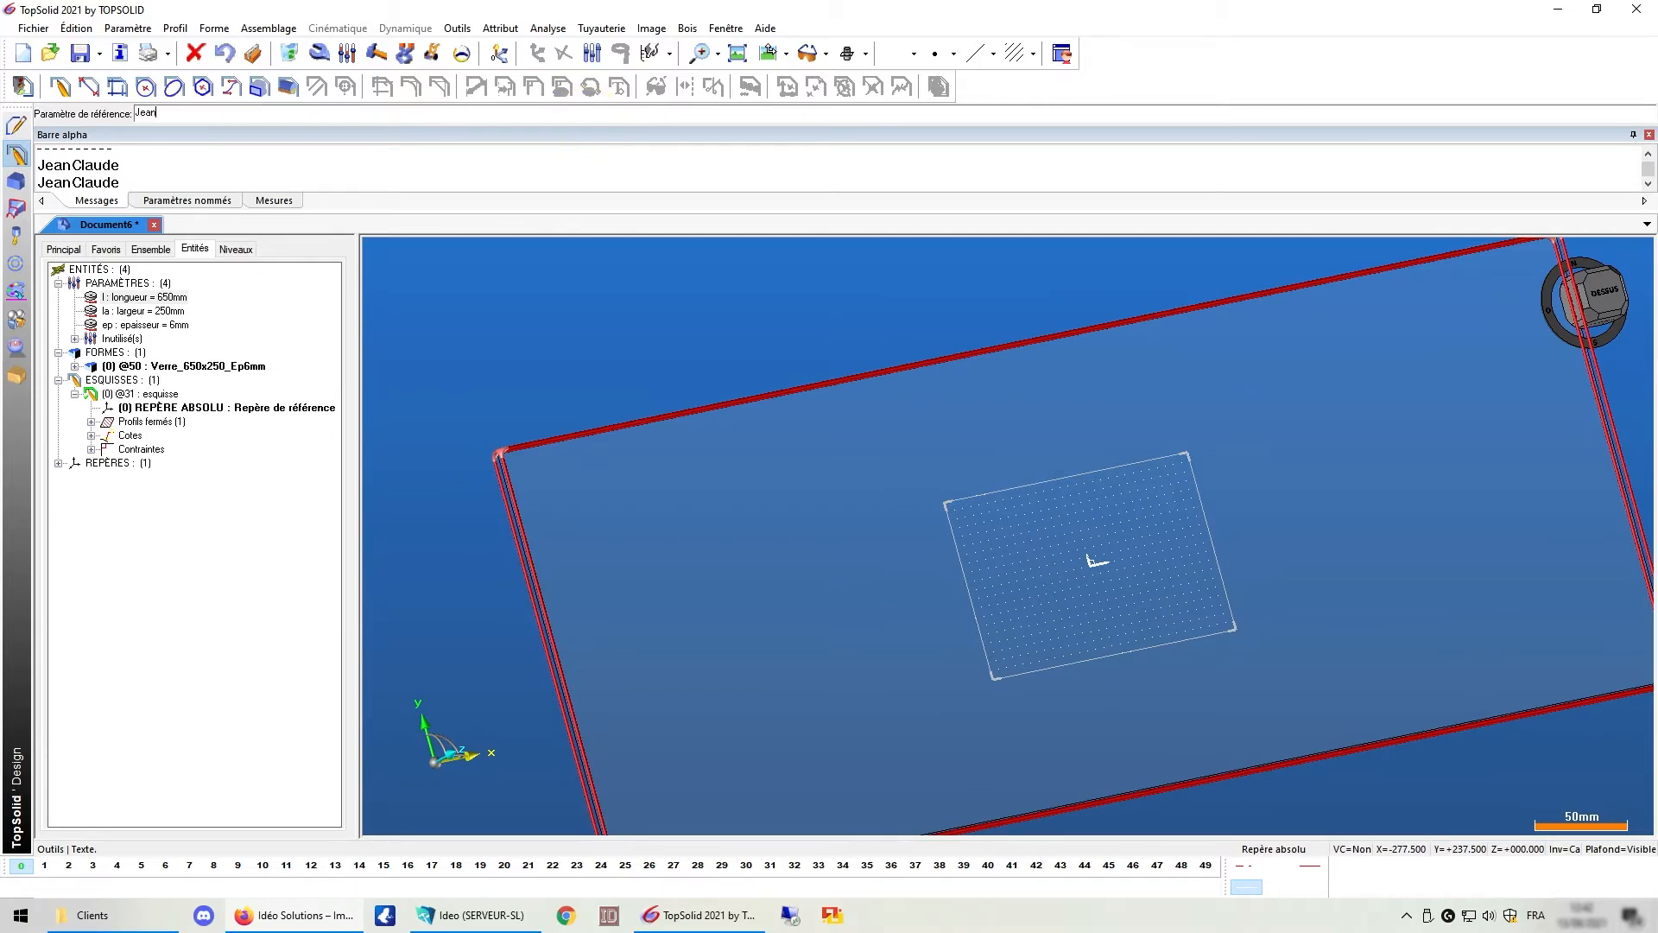
pyautogui.write('JeanClaude')
pyautogui.press('Return')
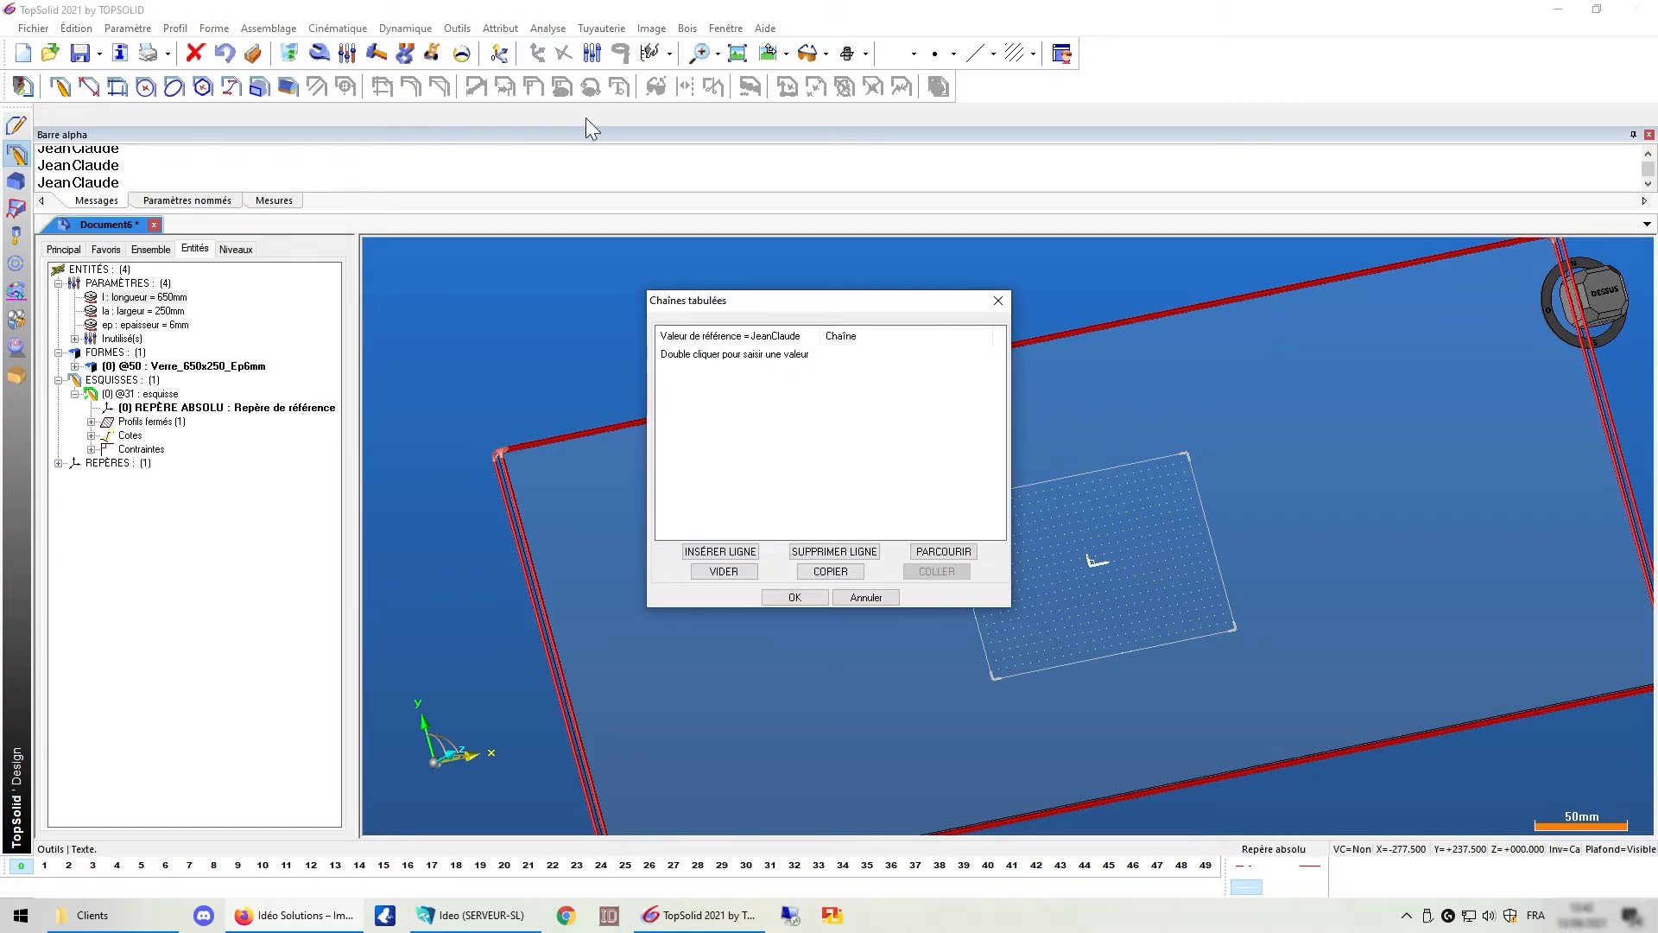
# Enter the reference values 0, 1 and 2 in the tabulated strings table
pyautogui.doubleClick(687, 367)
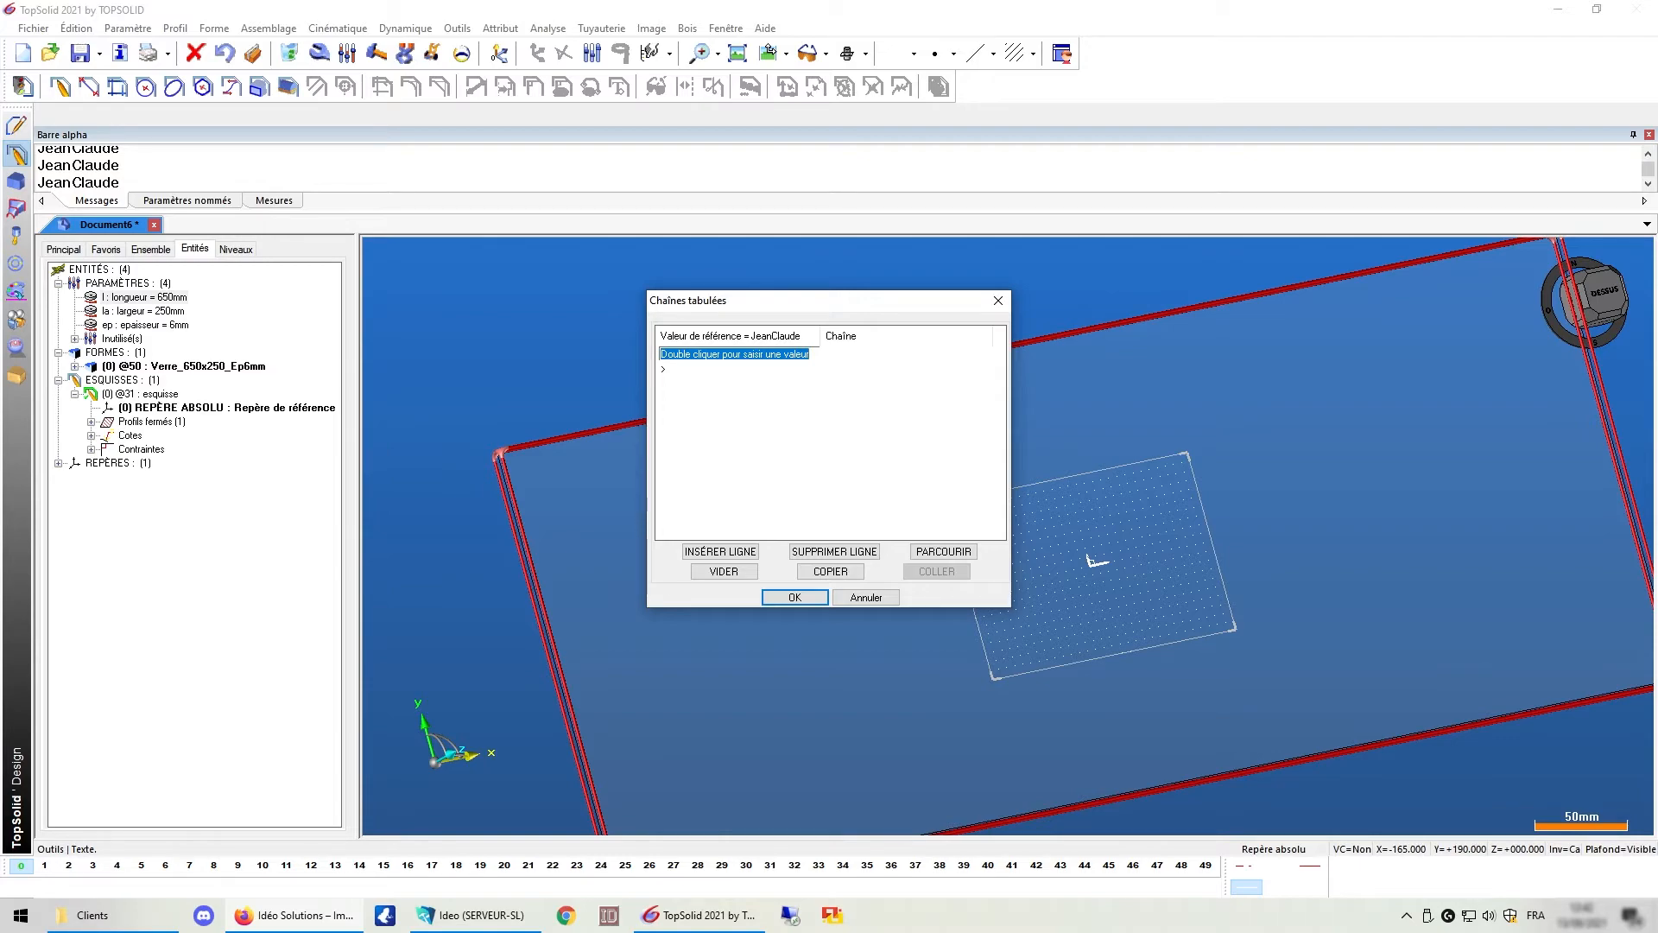
pyautogui.write('0')
pyautogui.doubleClick(682, 366)
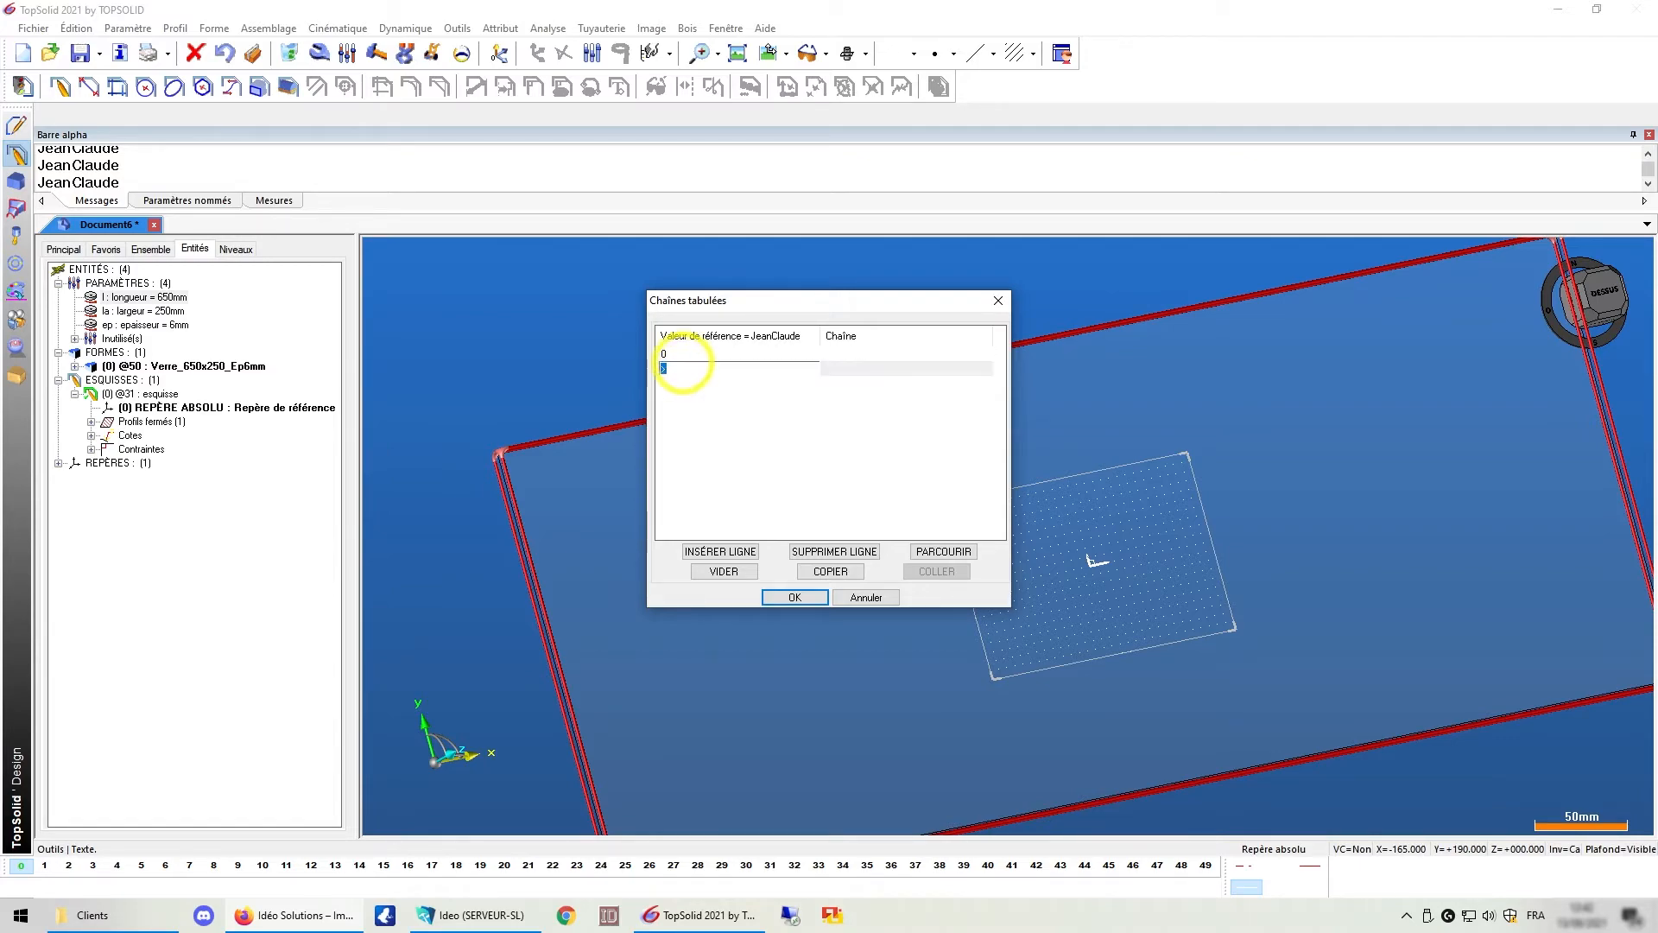
pyautogui.write('1')
pyautogui.doubleClick(684, 382)
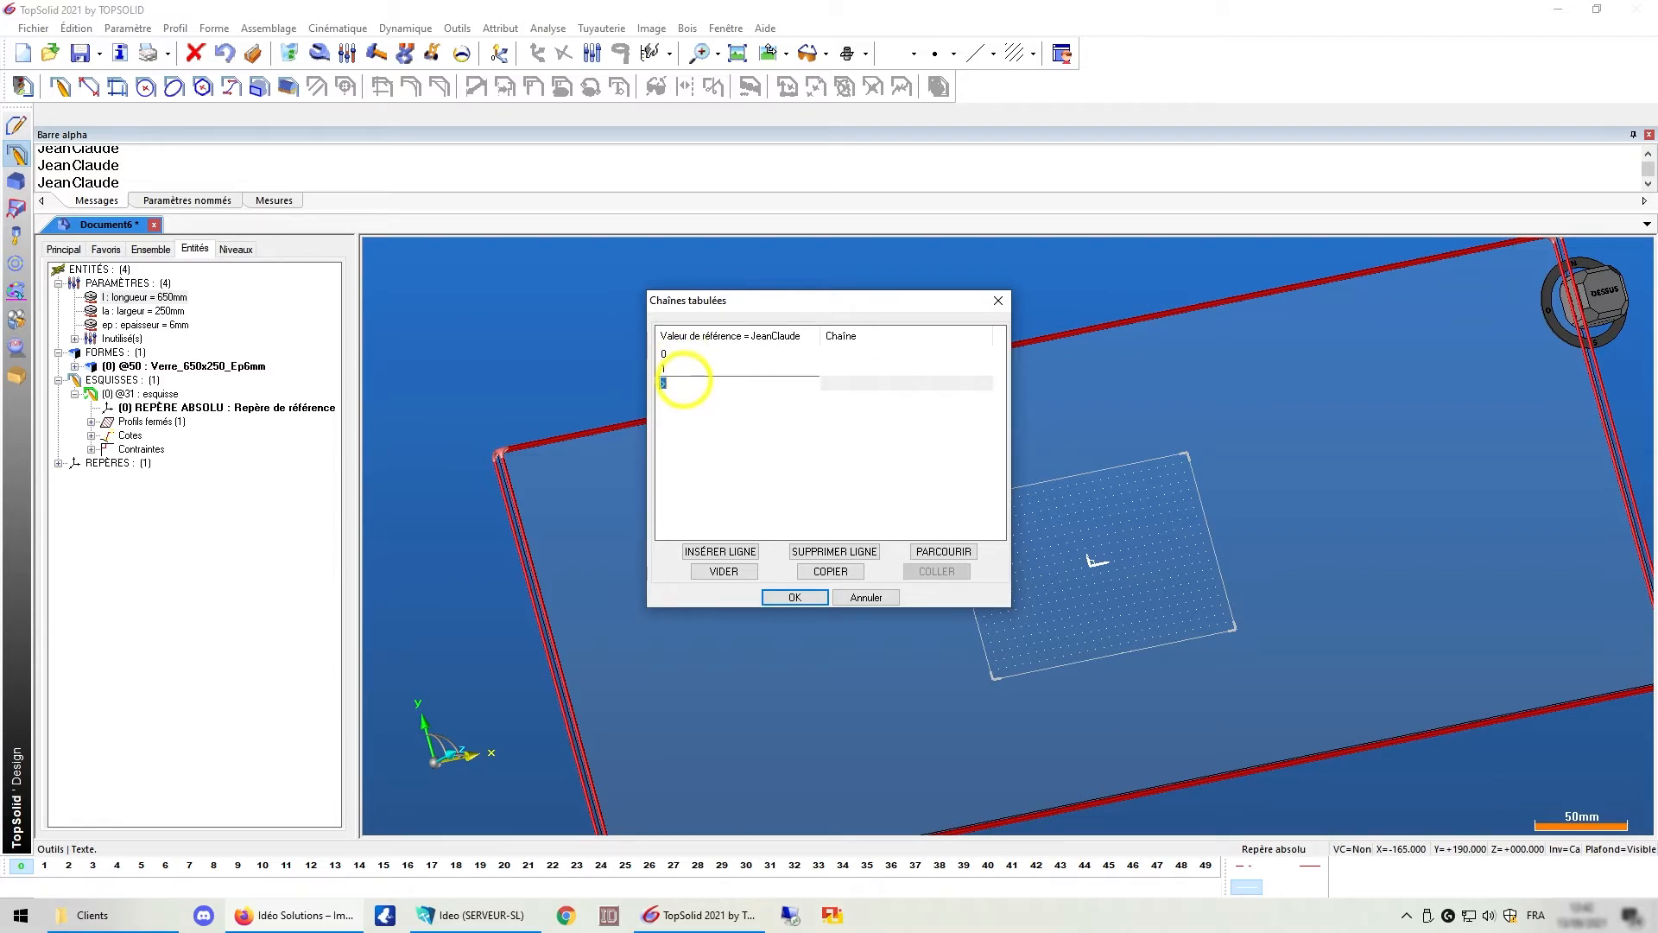
pyautogui.write('2')
# Assign the strings Normal, Feuilleté and Securit to reference values 0, 1 and 2 in the tabulated strings table
pyautogui.doubleClick(847, 353)
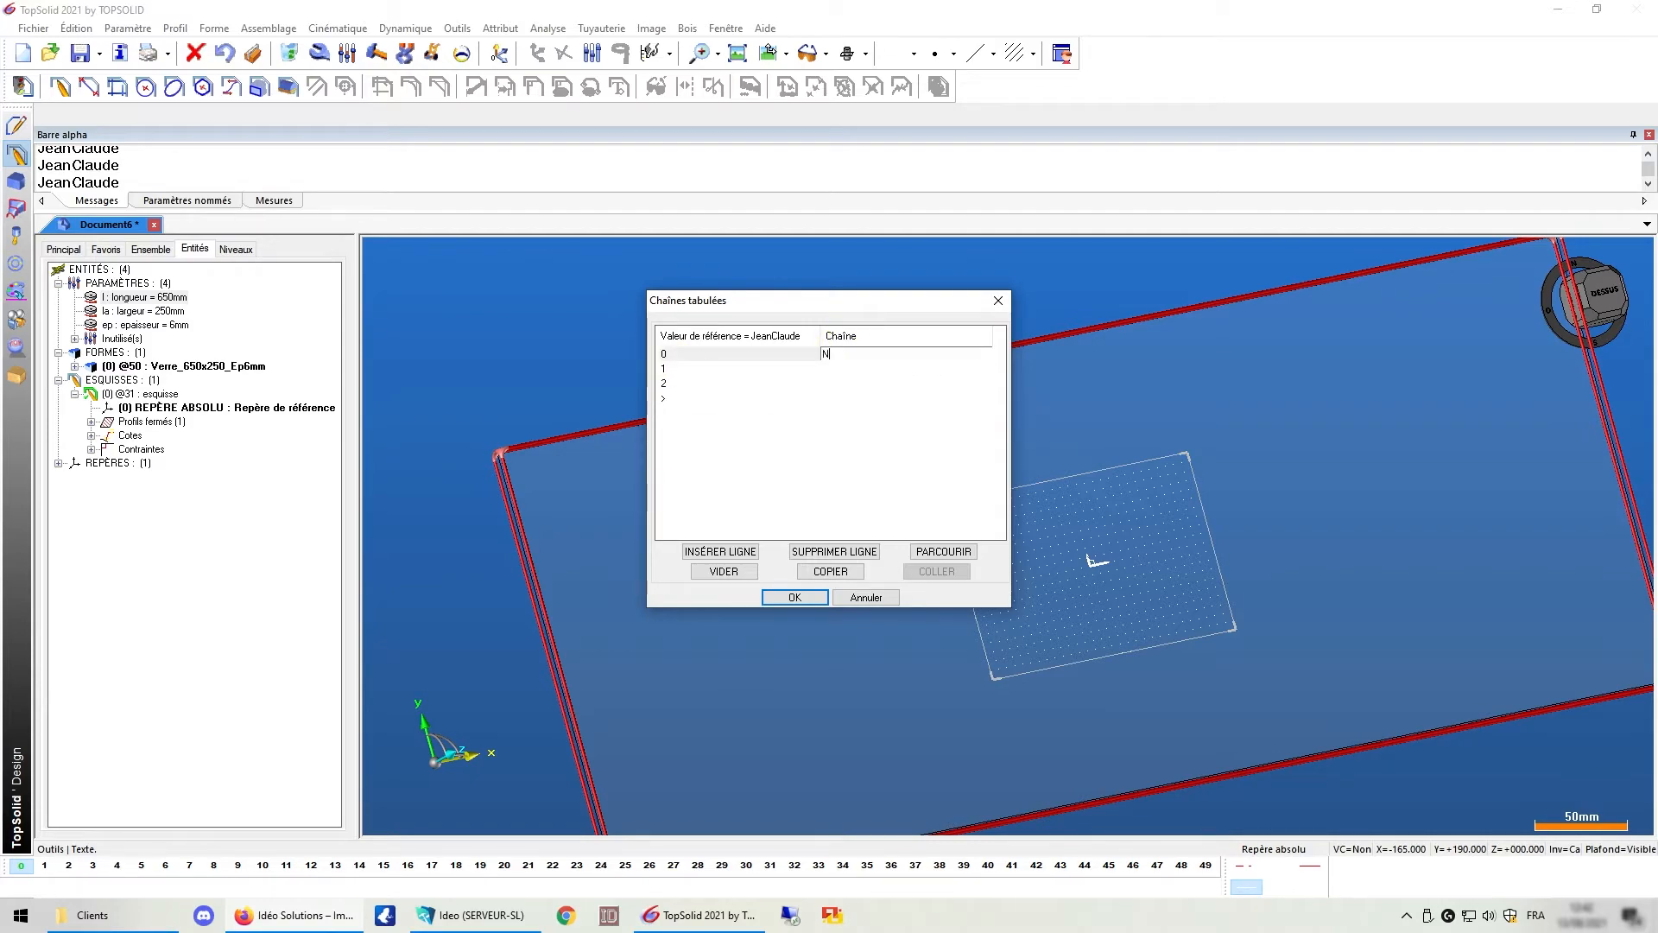
pyautogui.write('Normal')
pyautogui.press('Return')
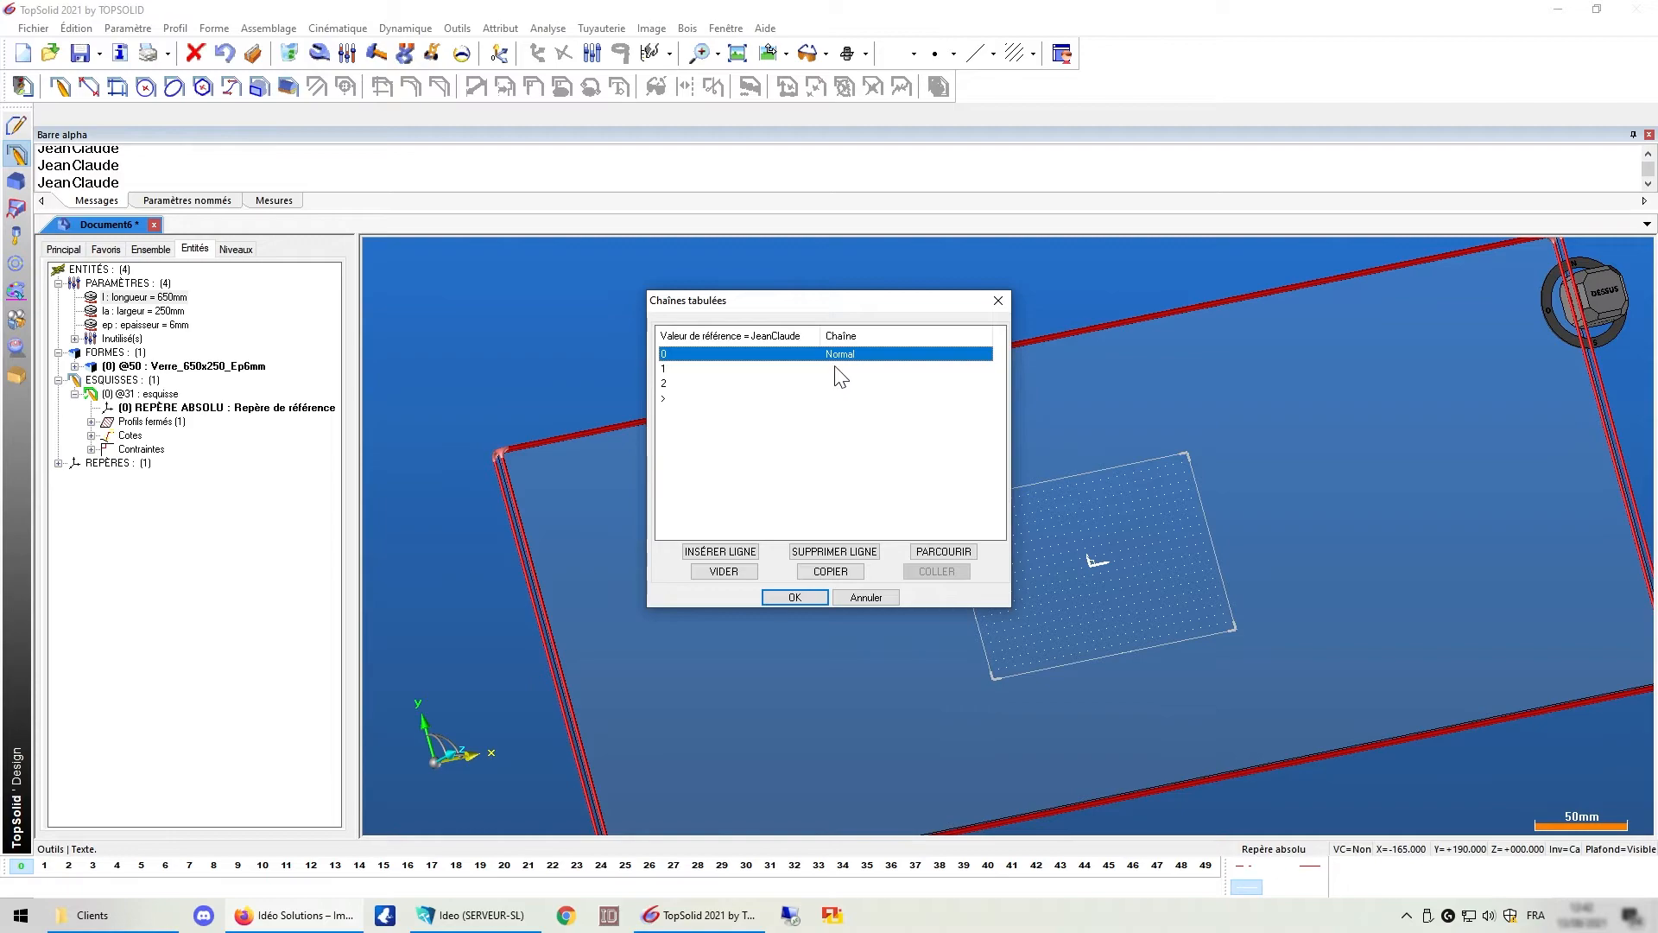
pyautogui.doubleClick(834, 368)
pyautogui.write('Feuilleté')
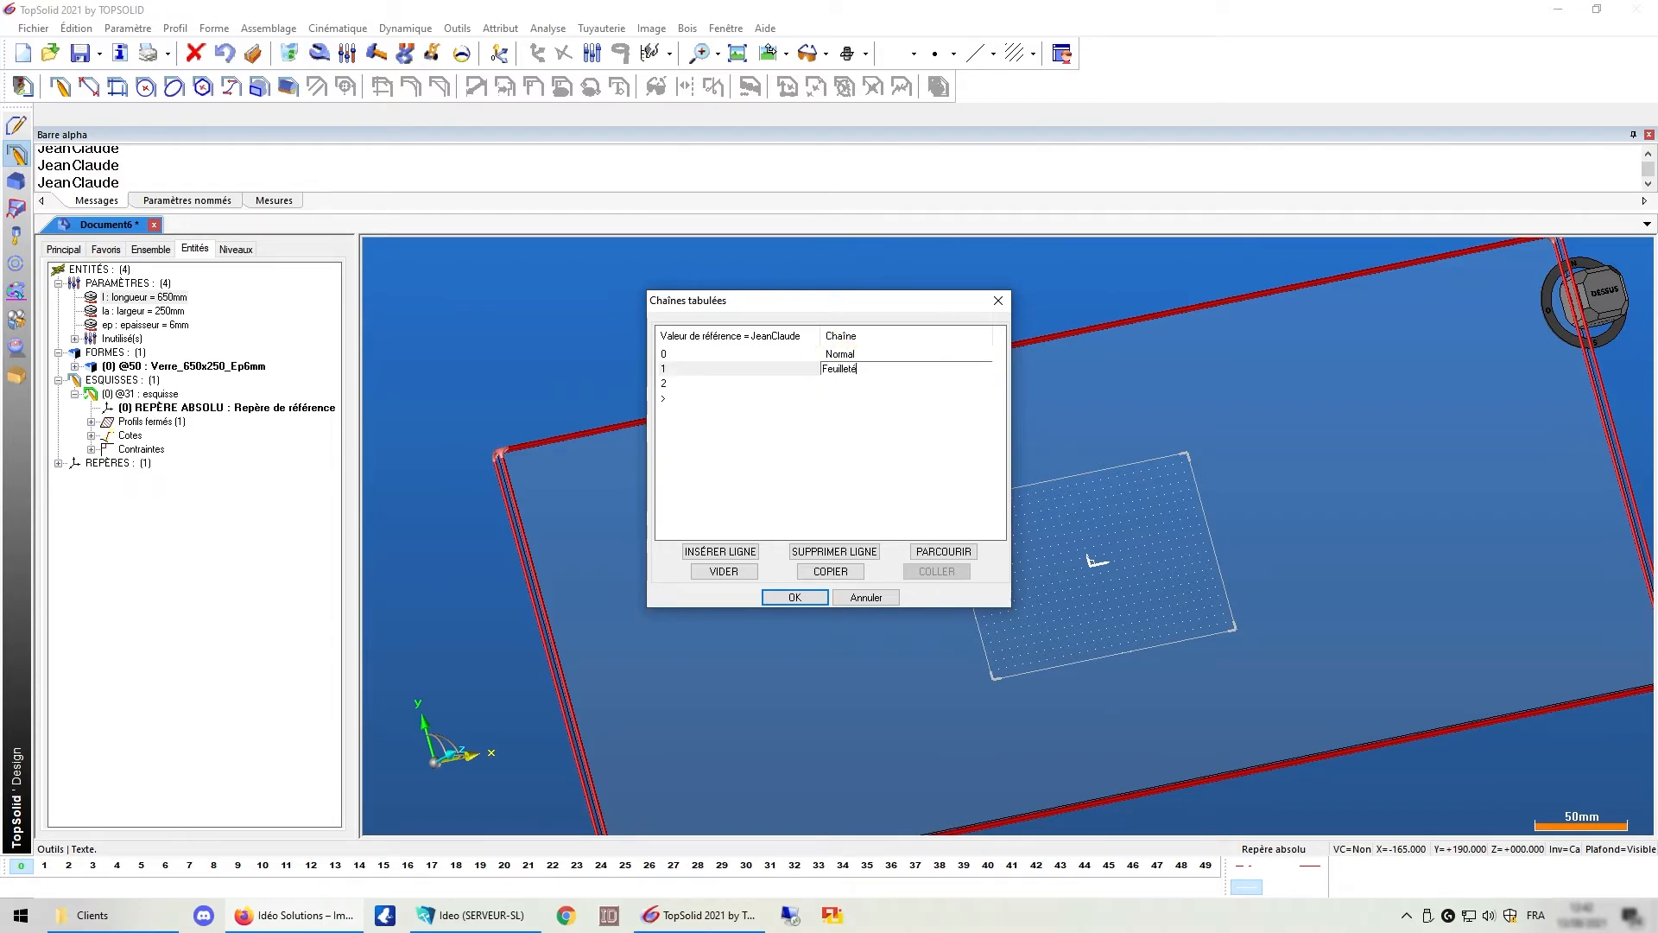
pyautogui.press('Return')
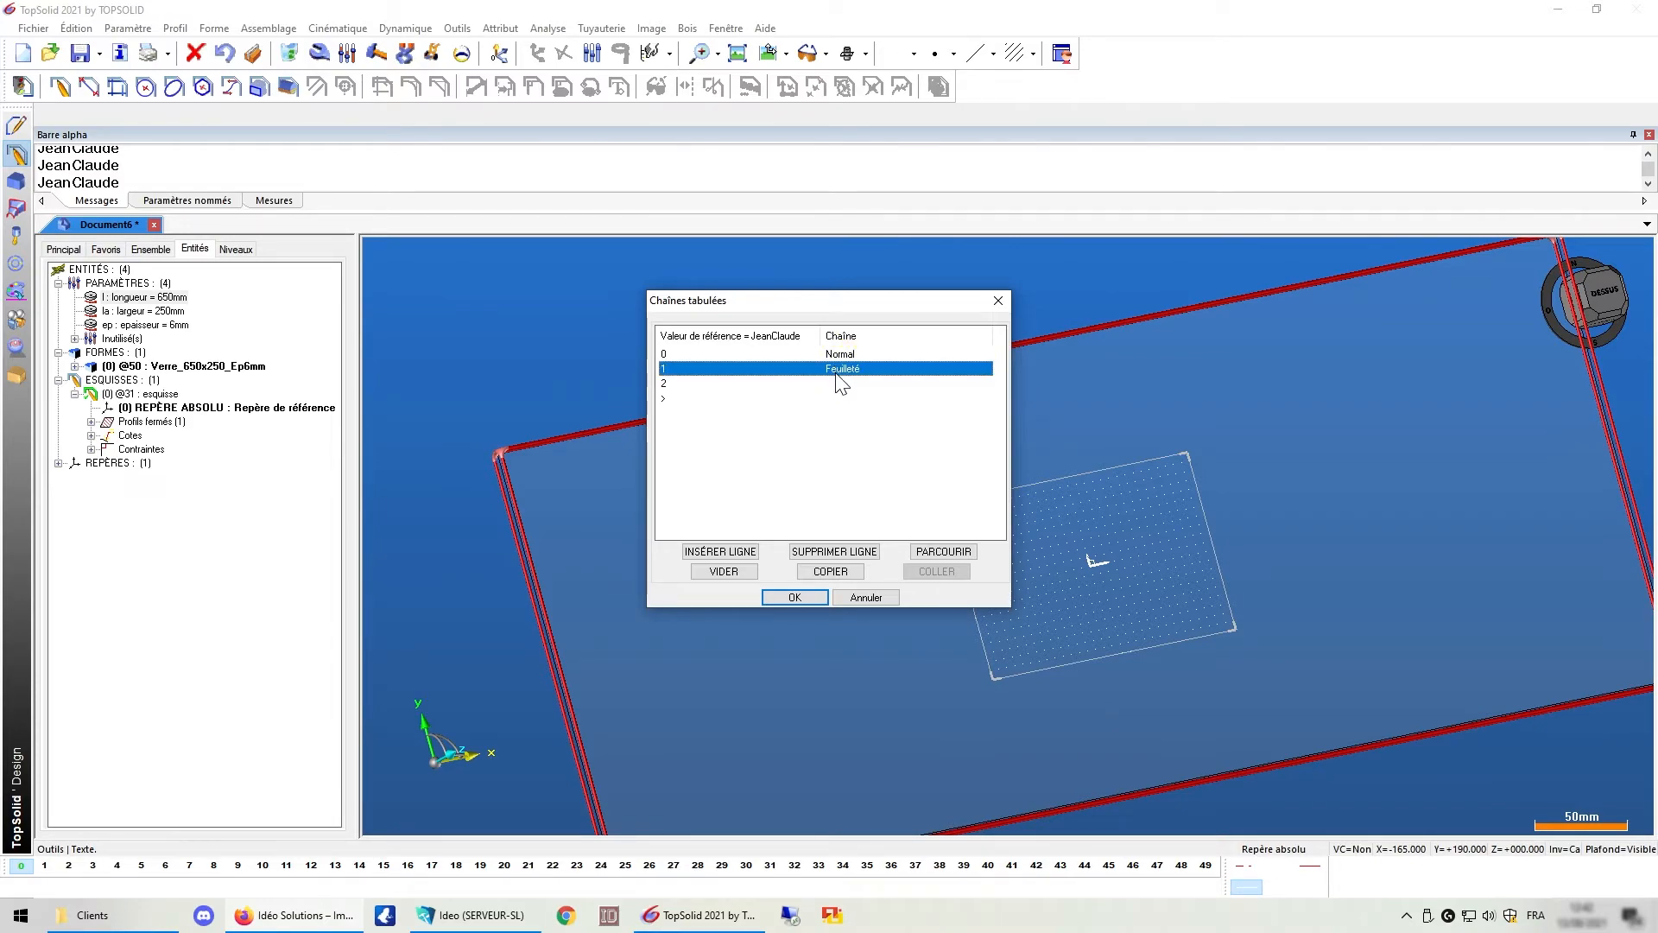
pyautogui.doubleClick(846, 381)
pyautogui.write('Securit')
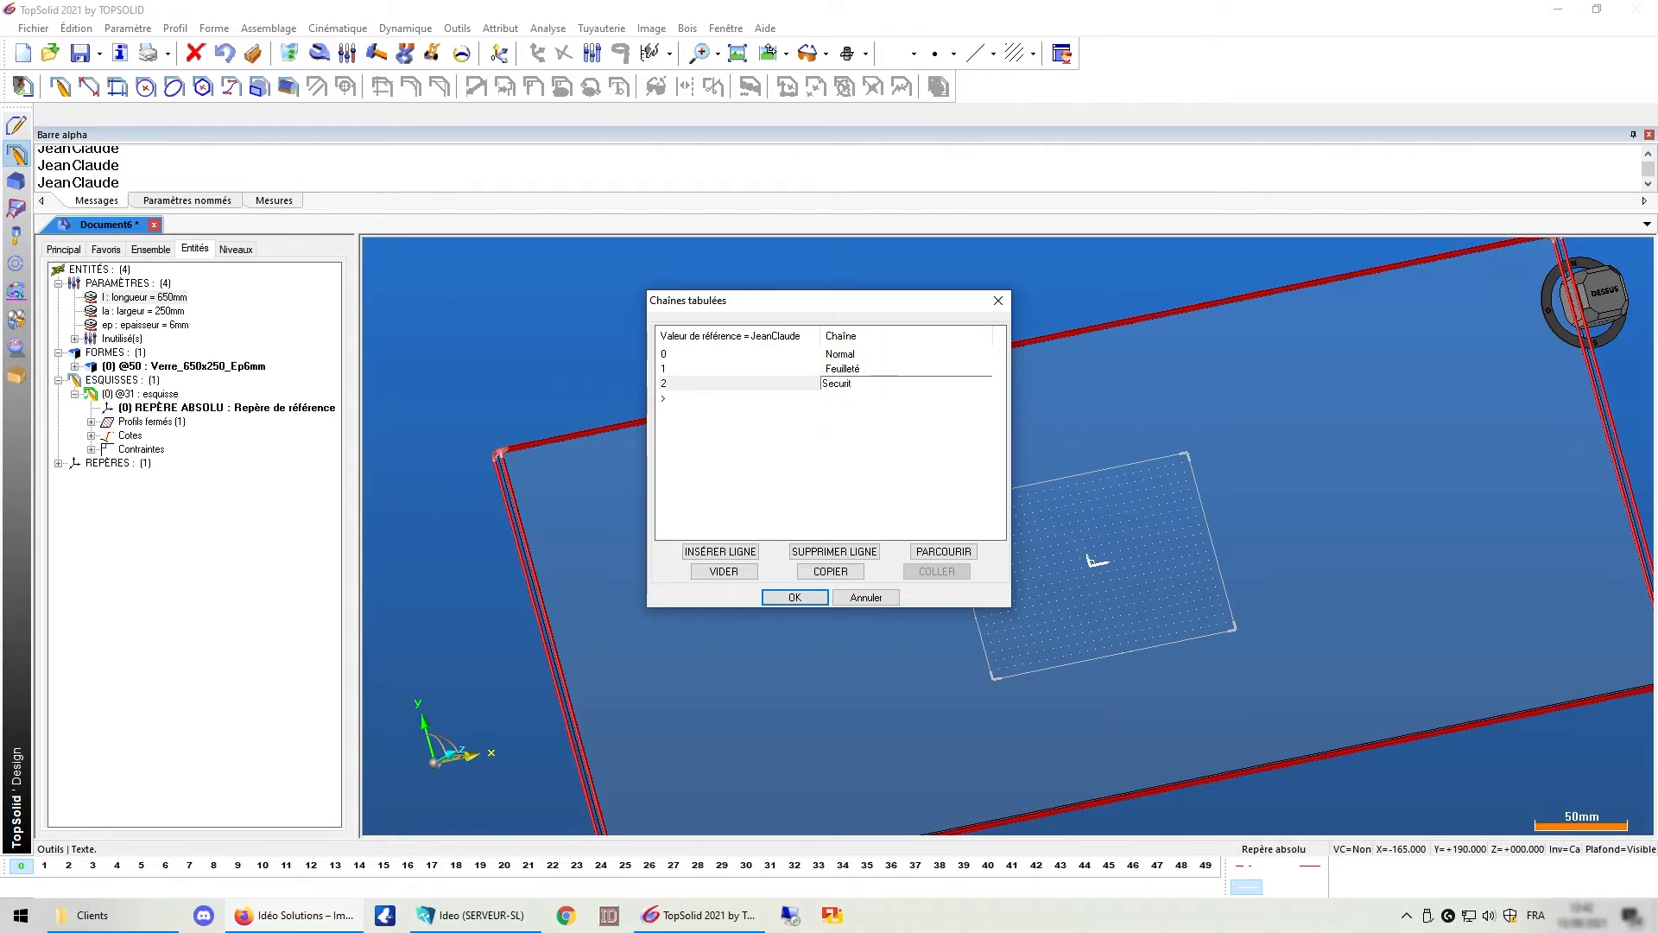
pyautogui.press('Return')
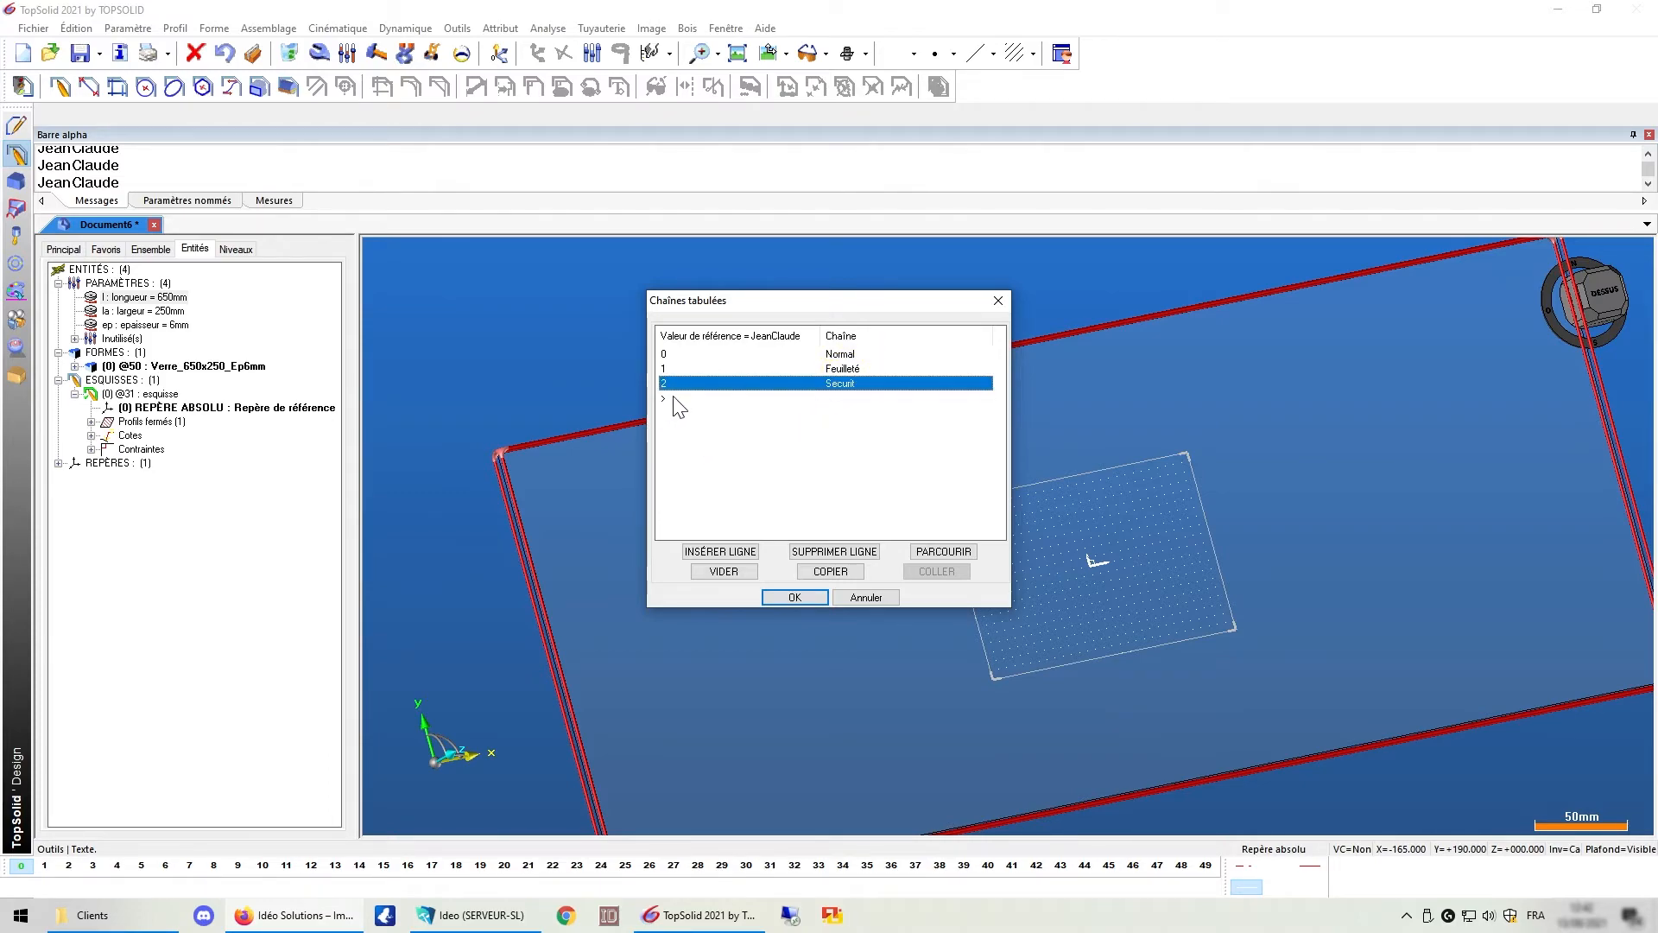
# Validate the tabulated strings and place the resulting text in the empty space just outside the glass panel's upper-left corner
pyautogui.click(796, 598)
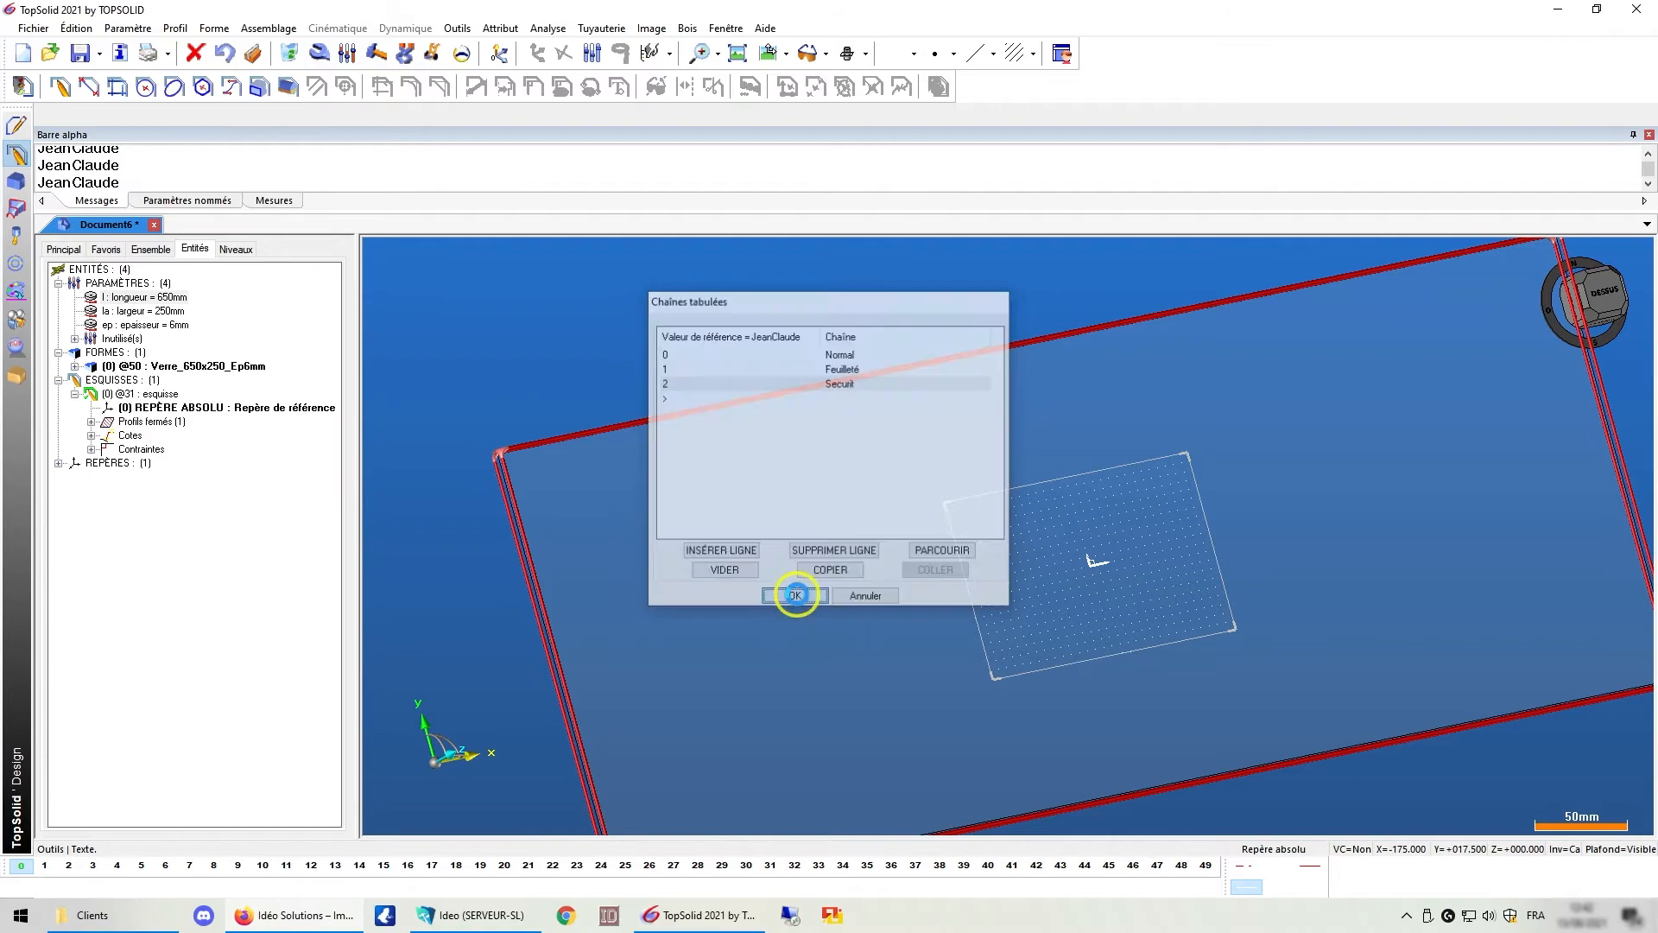
pyautogui.click(605, 346)
pyautogui.scroll(5, 605, 358)
pyautogui.scroll(1, 604, 360)
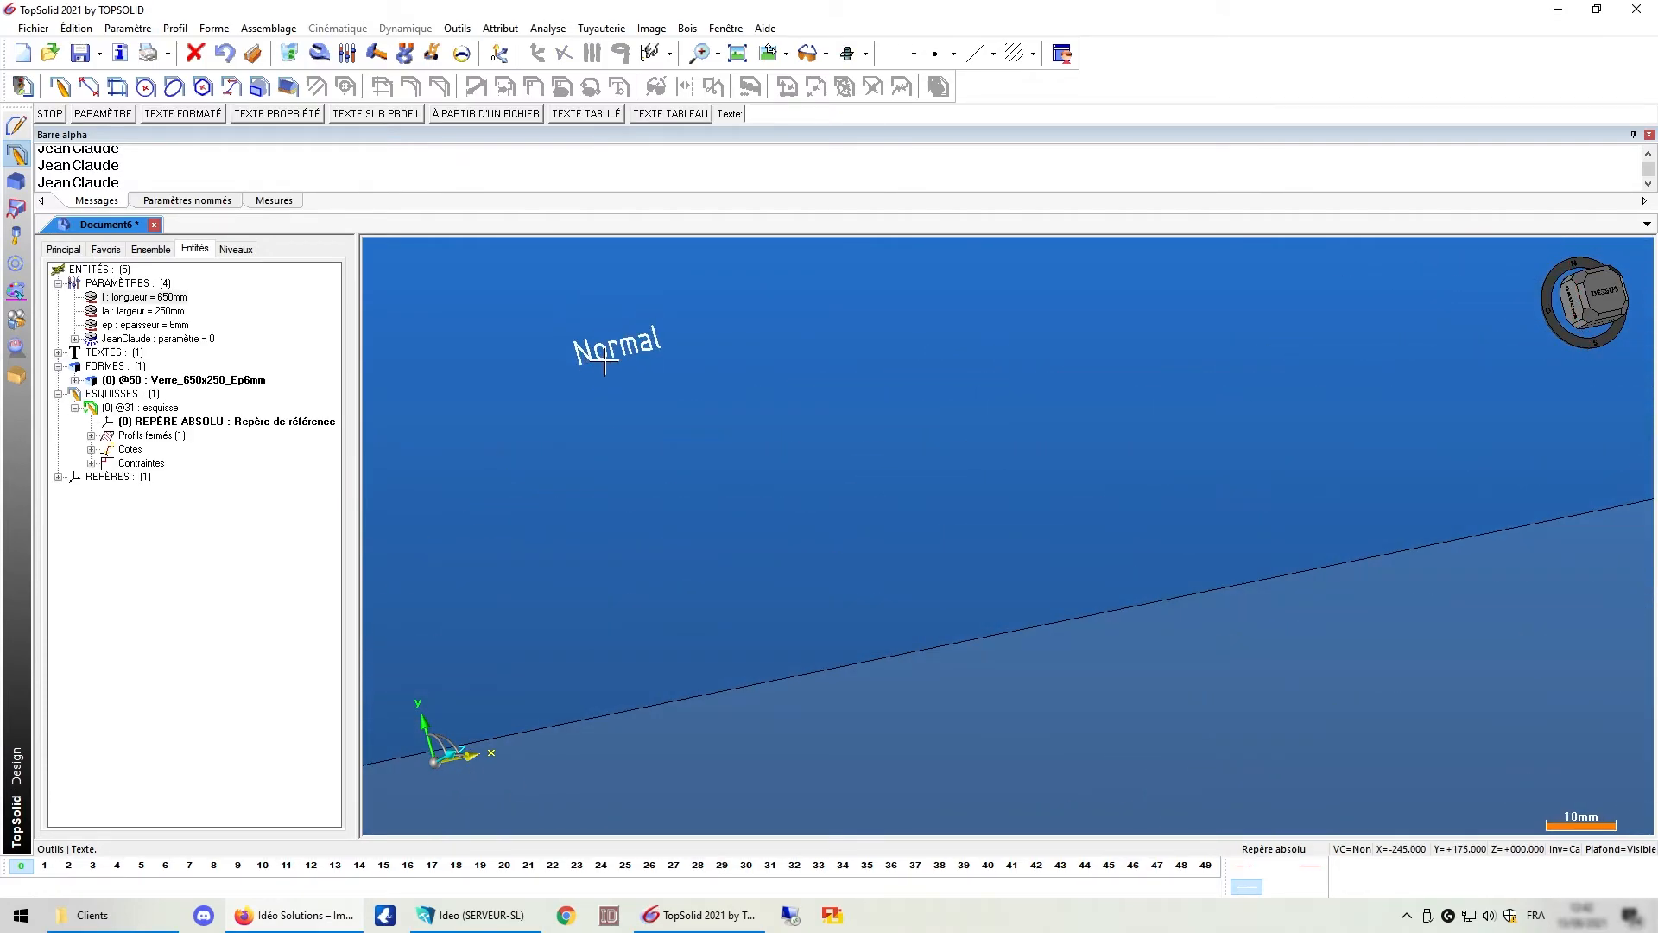
# Test the tabulated text by changing the JeanClaude parameter's nominal value to 1:Feuilleté and then to 2:Securit
pyautogui.rightClick(164, 339)
pyautogui.click(216, 382)
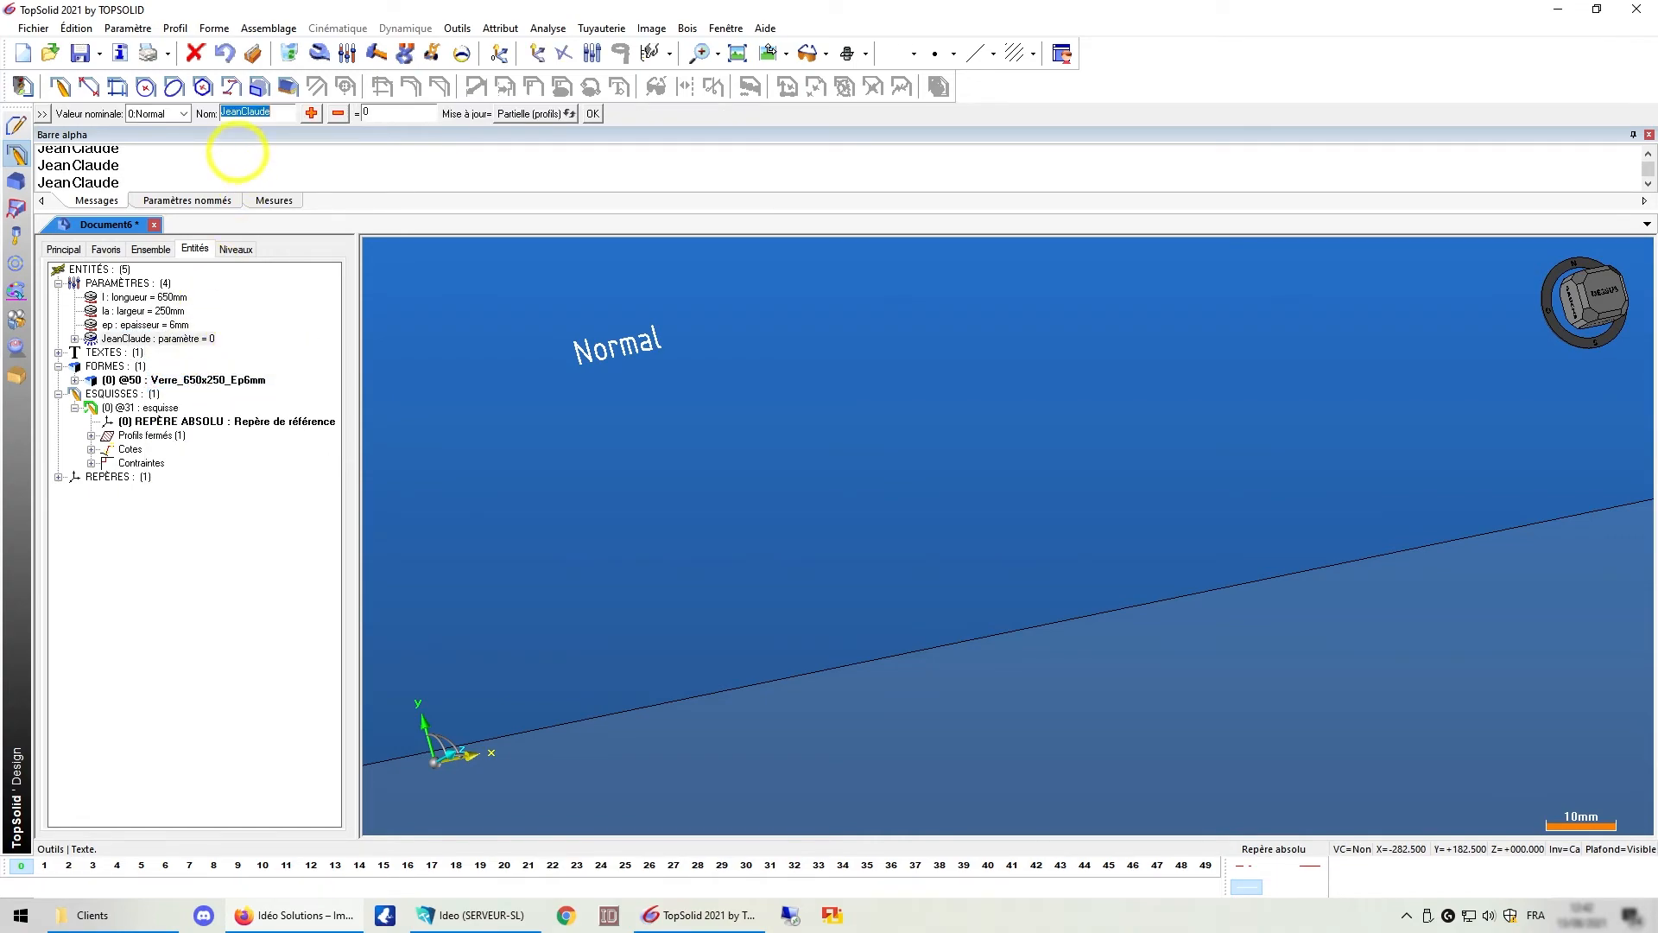
pyautogui.click(172, 113)
pyautogui.click(164, 138)
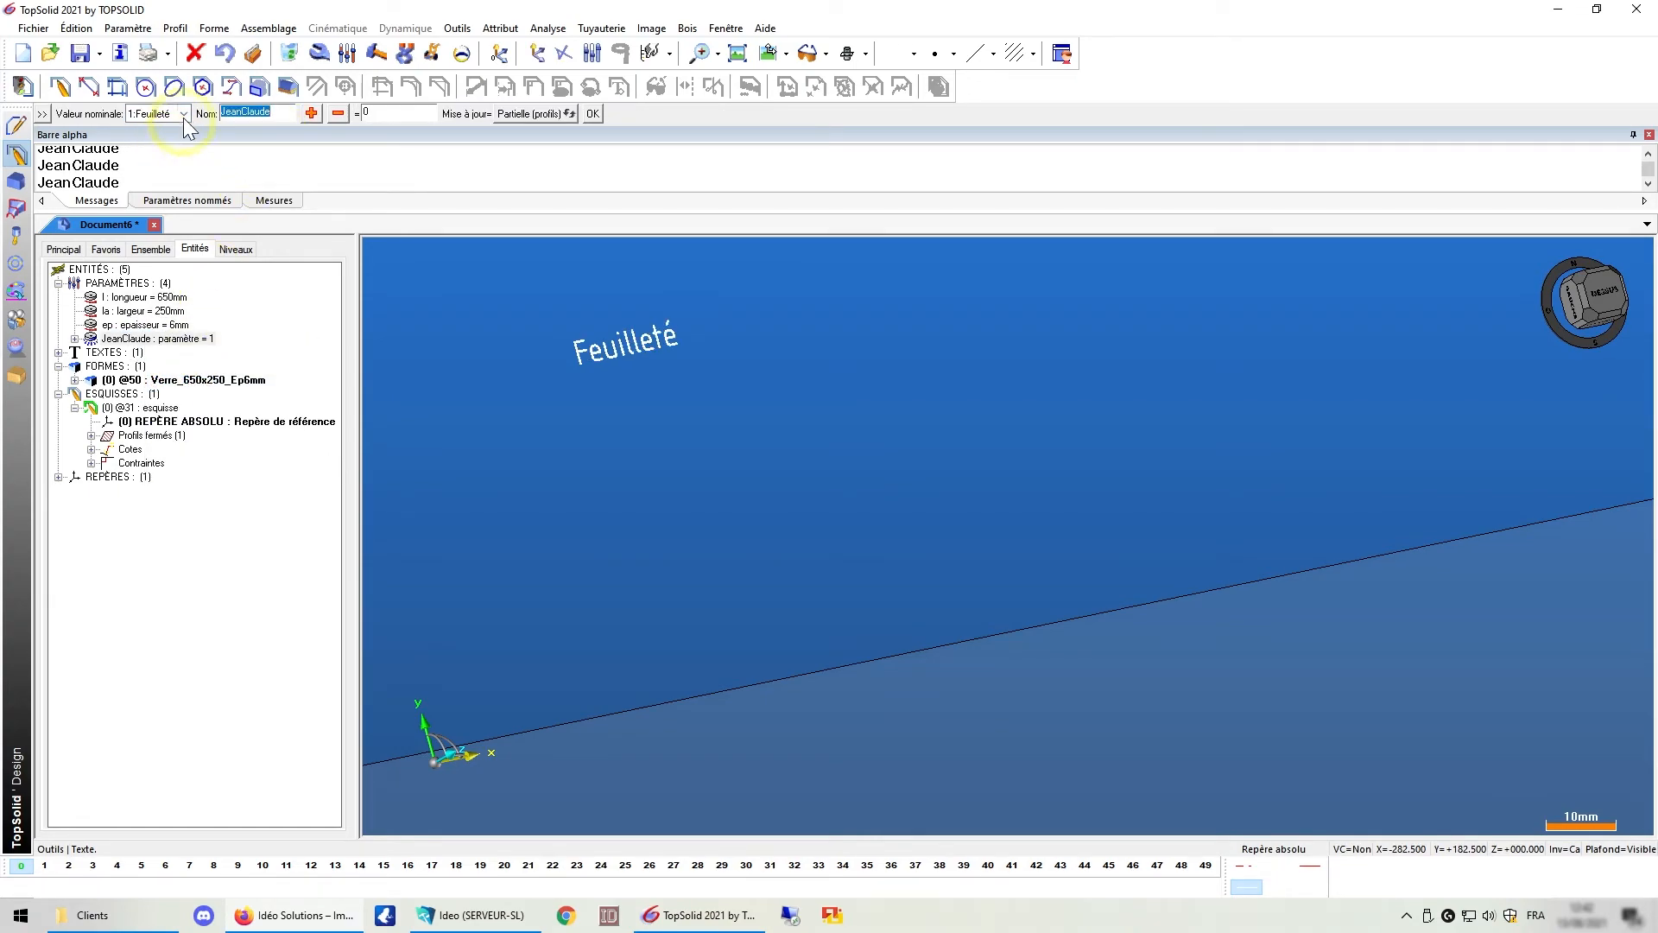
pyautogui.click(173, 113)
pyautogui.click(158, 156)
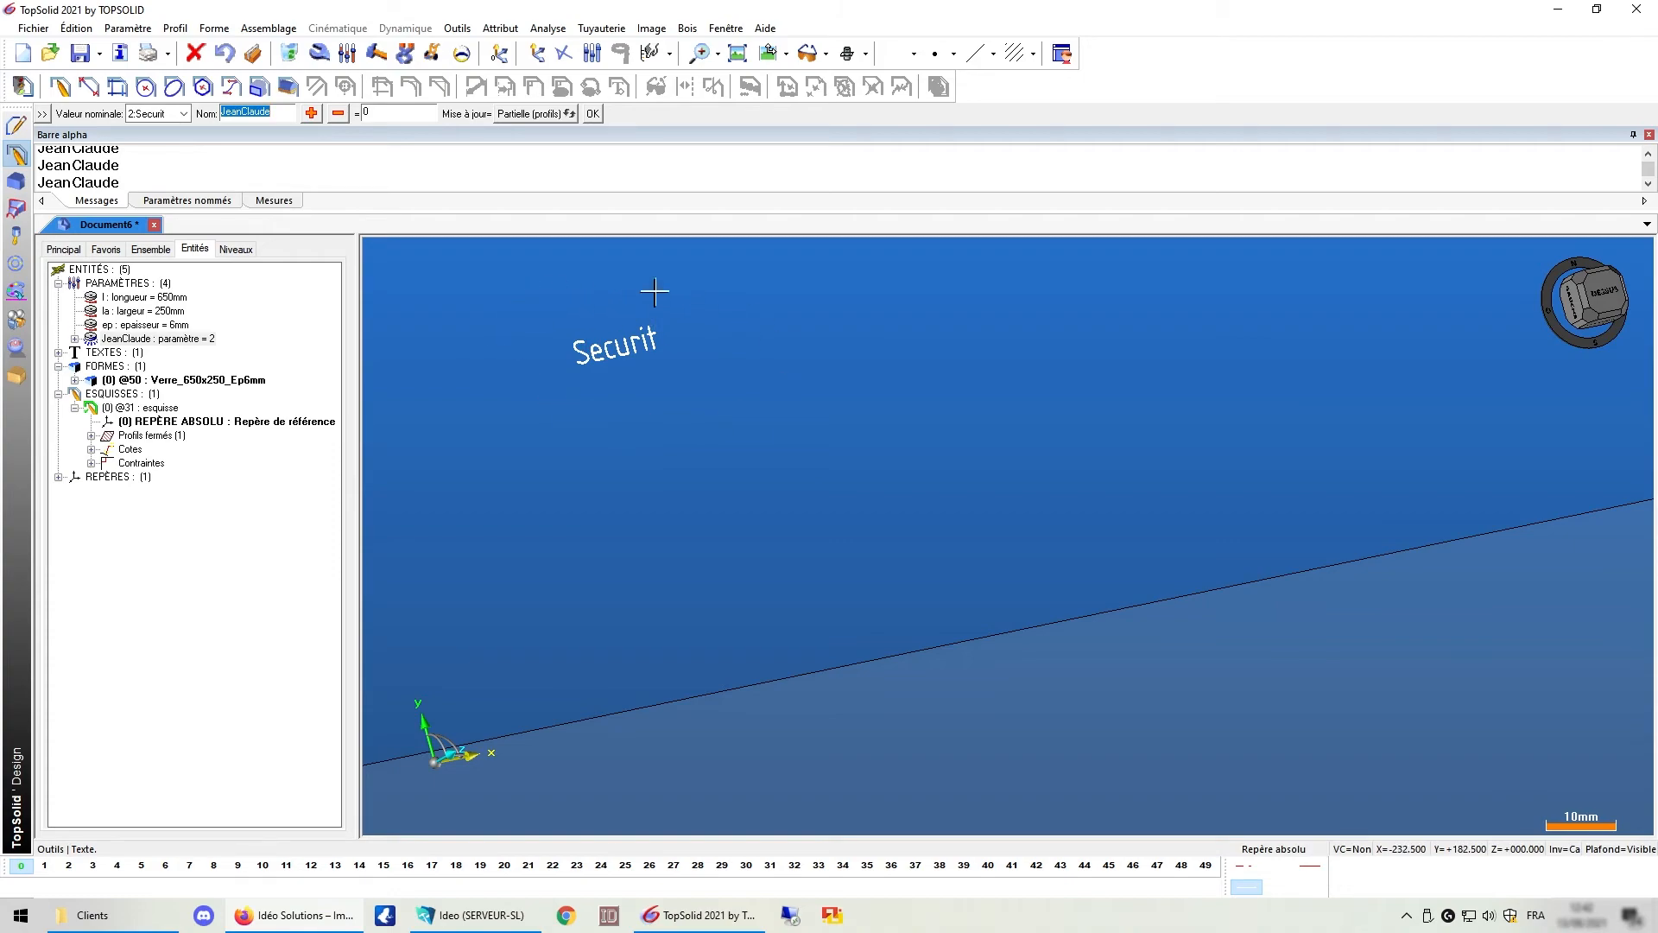
# Name the tabulated text ov with the designation option_verre
pyautogui.click(76, 29)
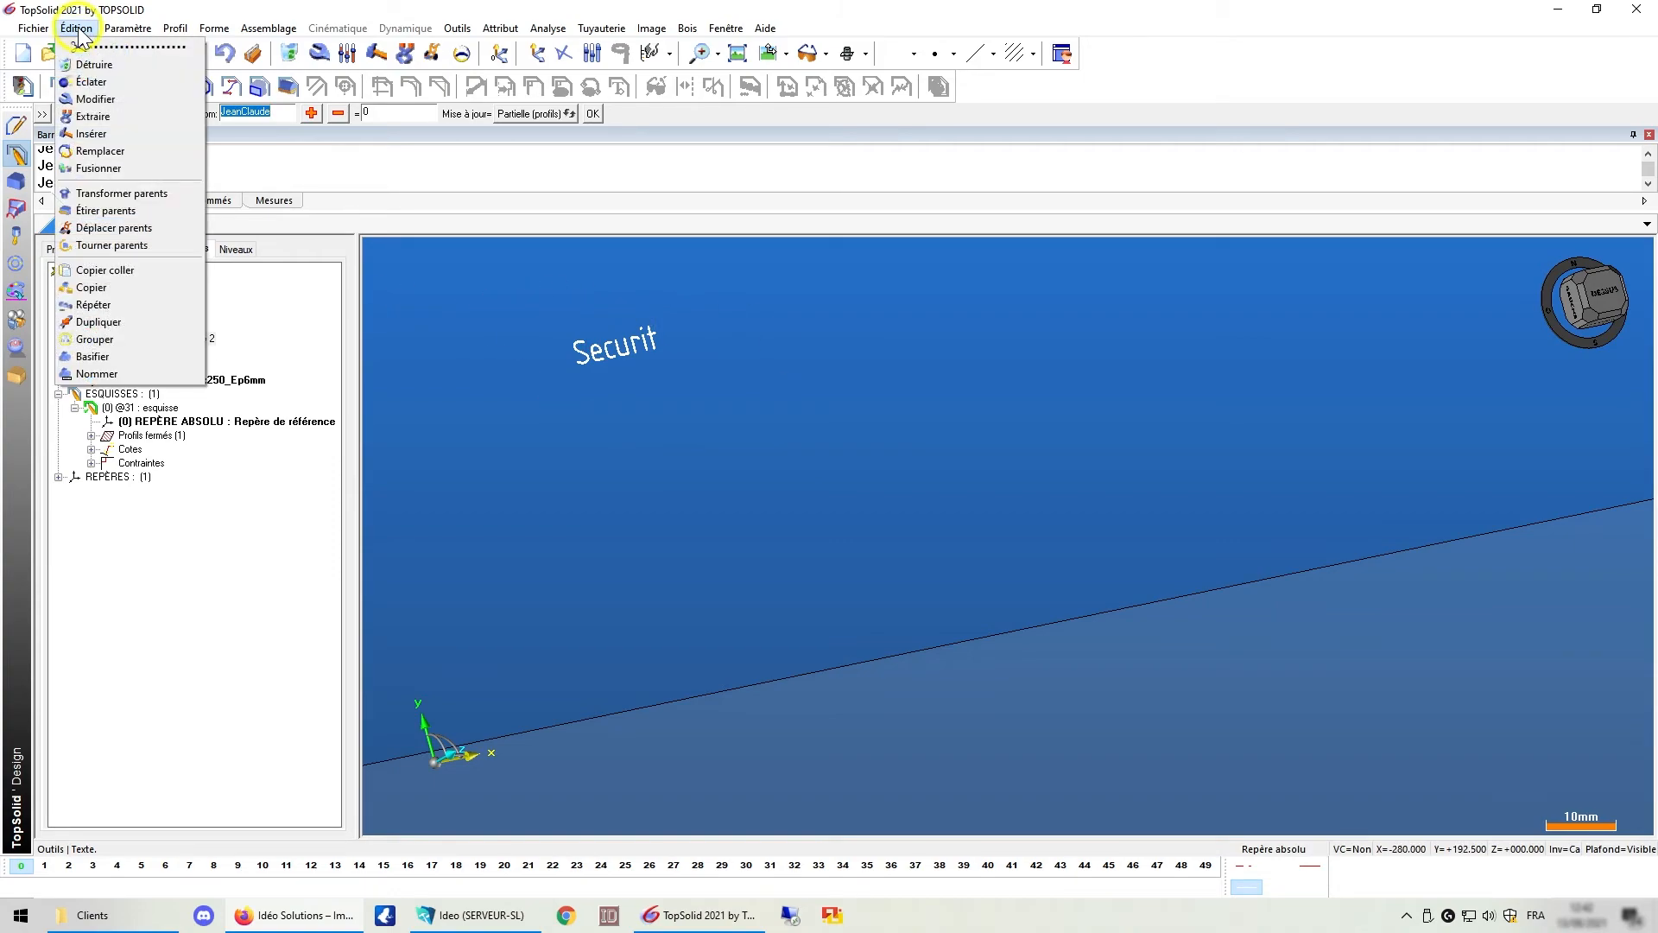
pyautogui.click(108, 374)
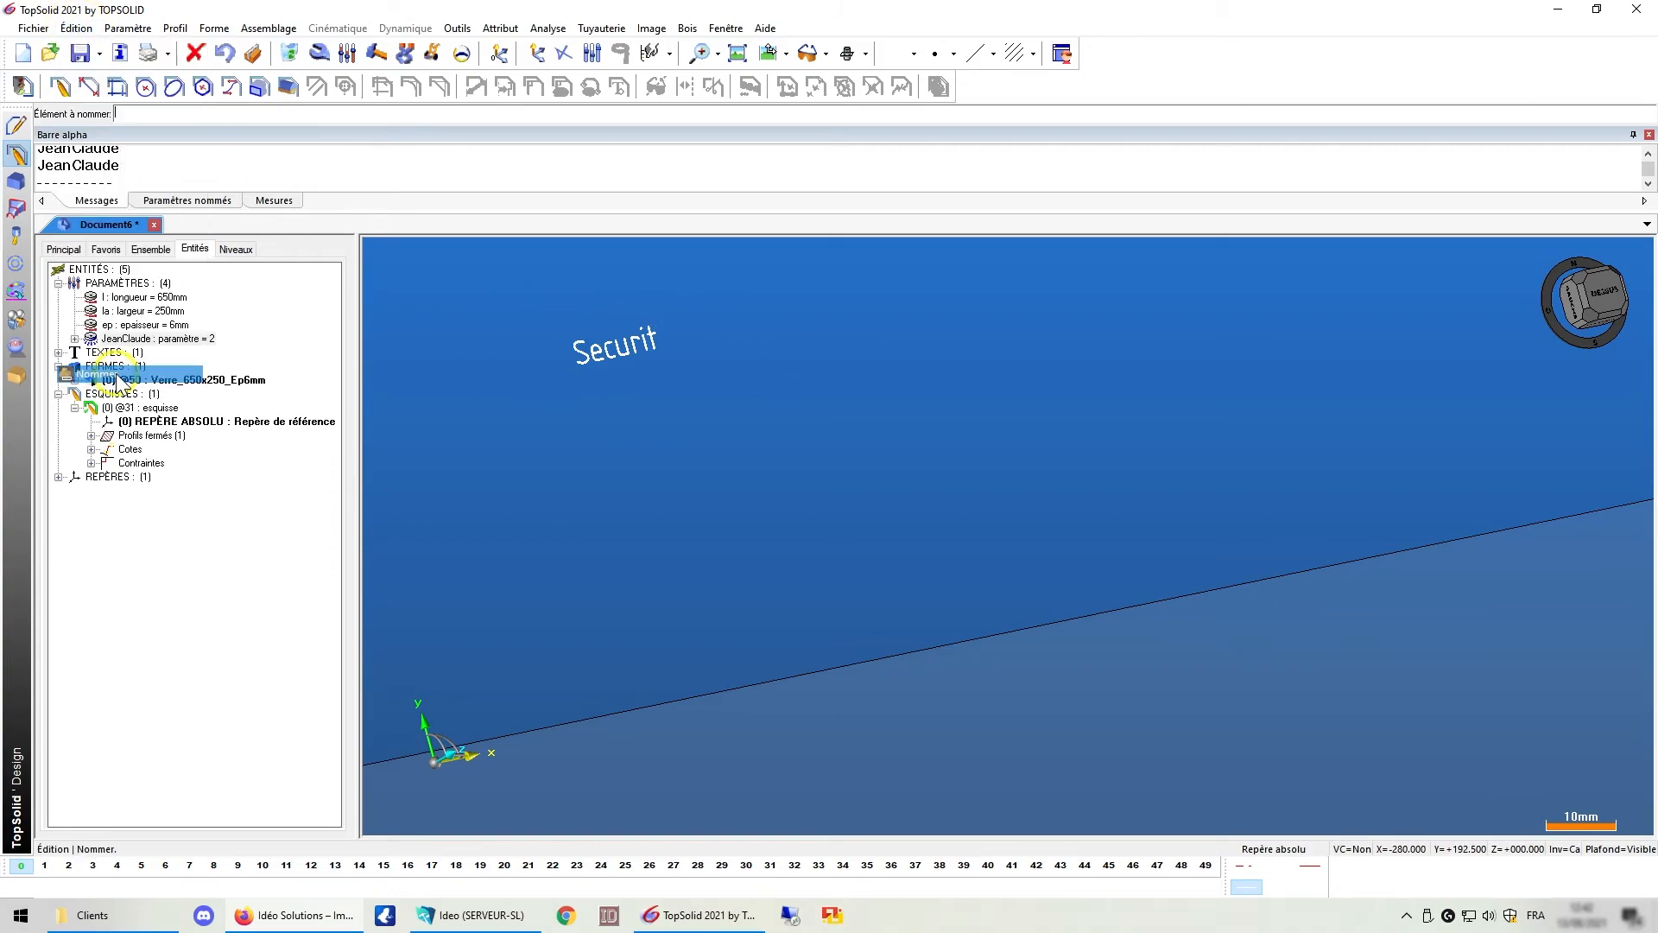
pyautogui.click(611, 345)
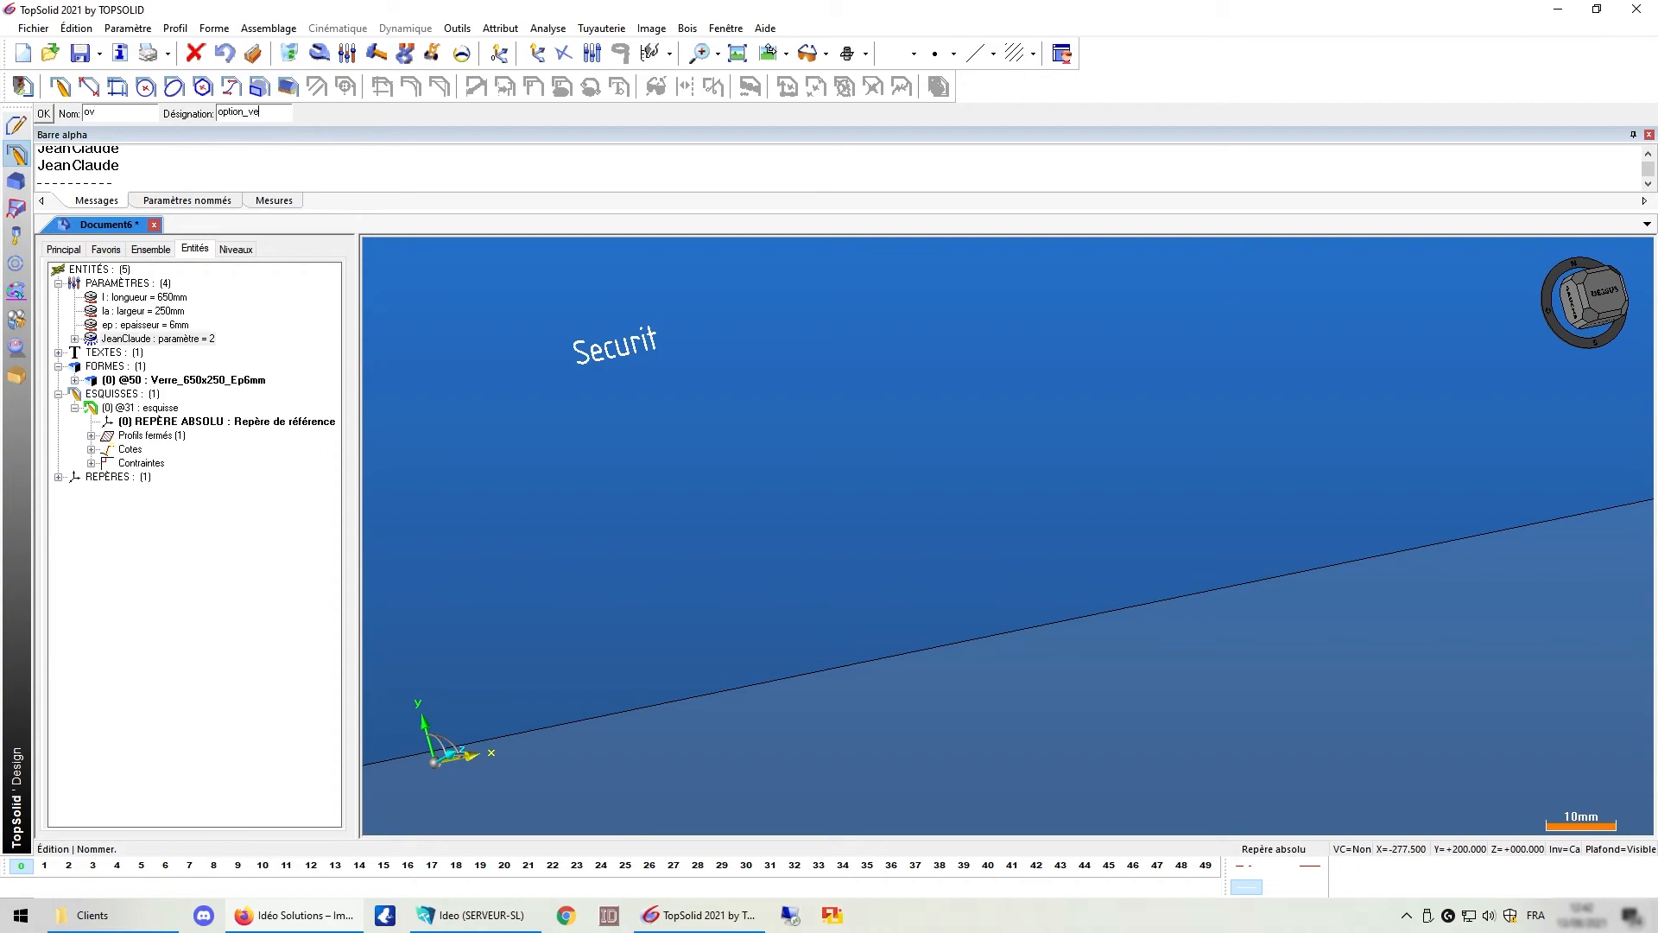
pyautogui.press('Return')
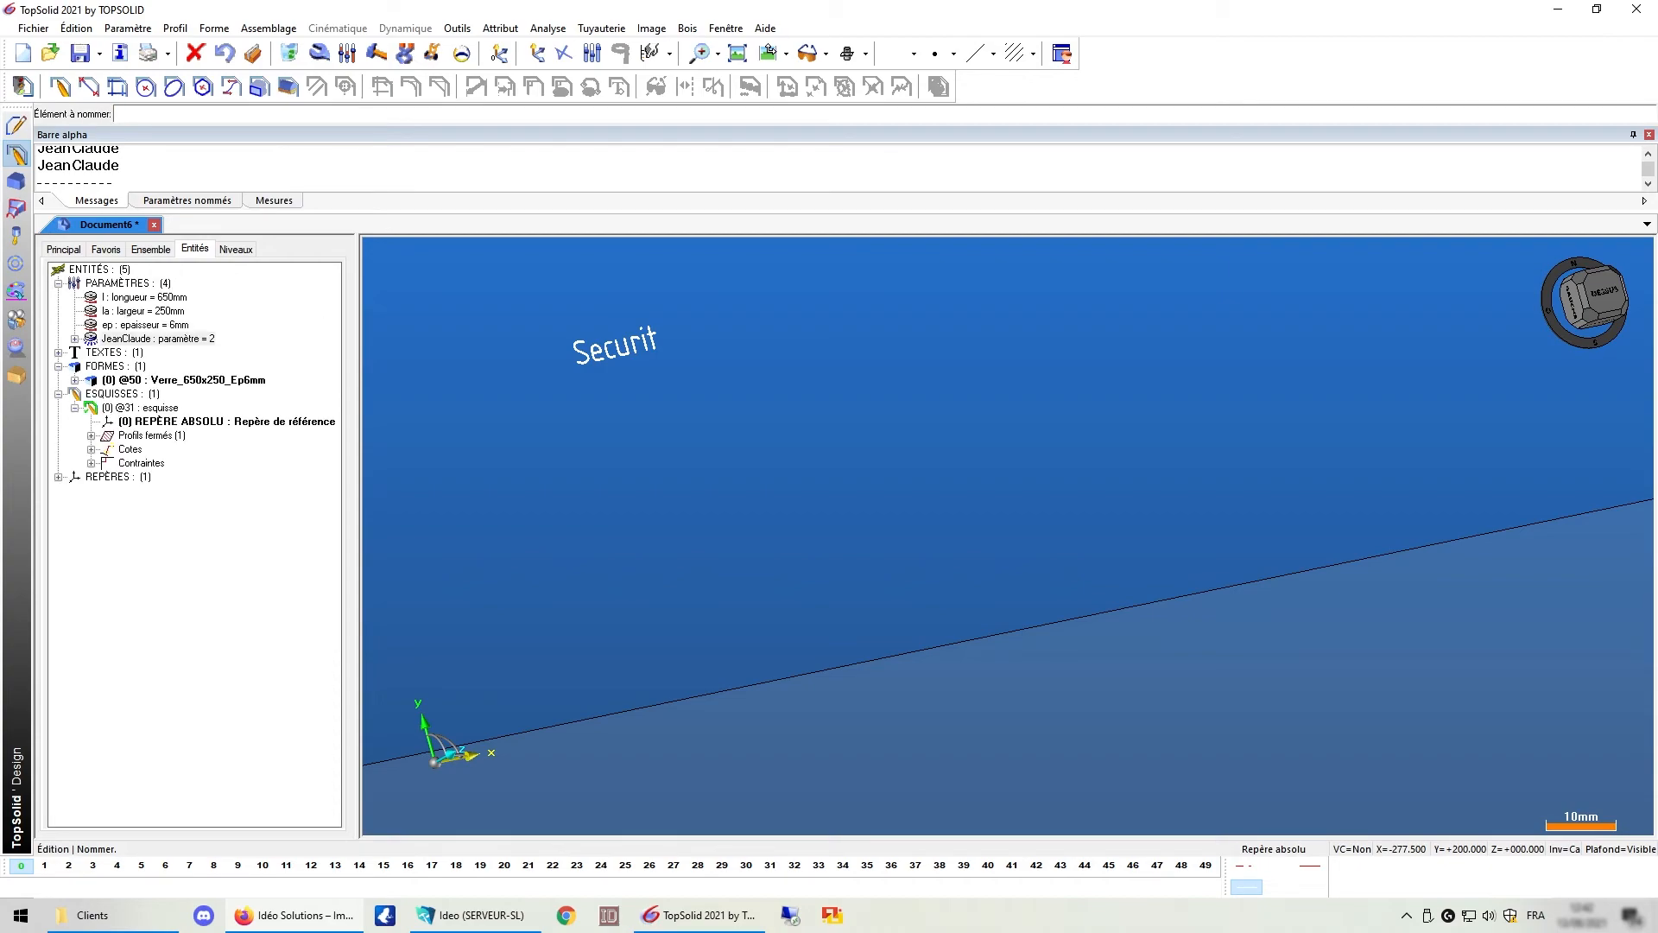
pyautogui.click(58, 352)
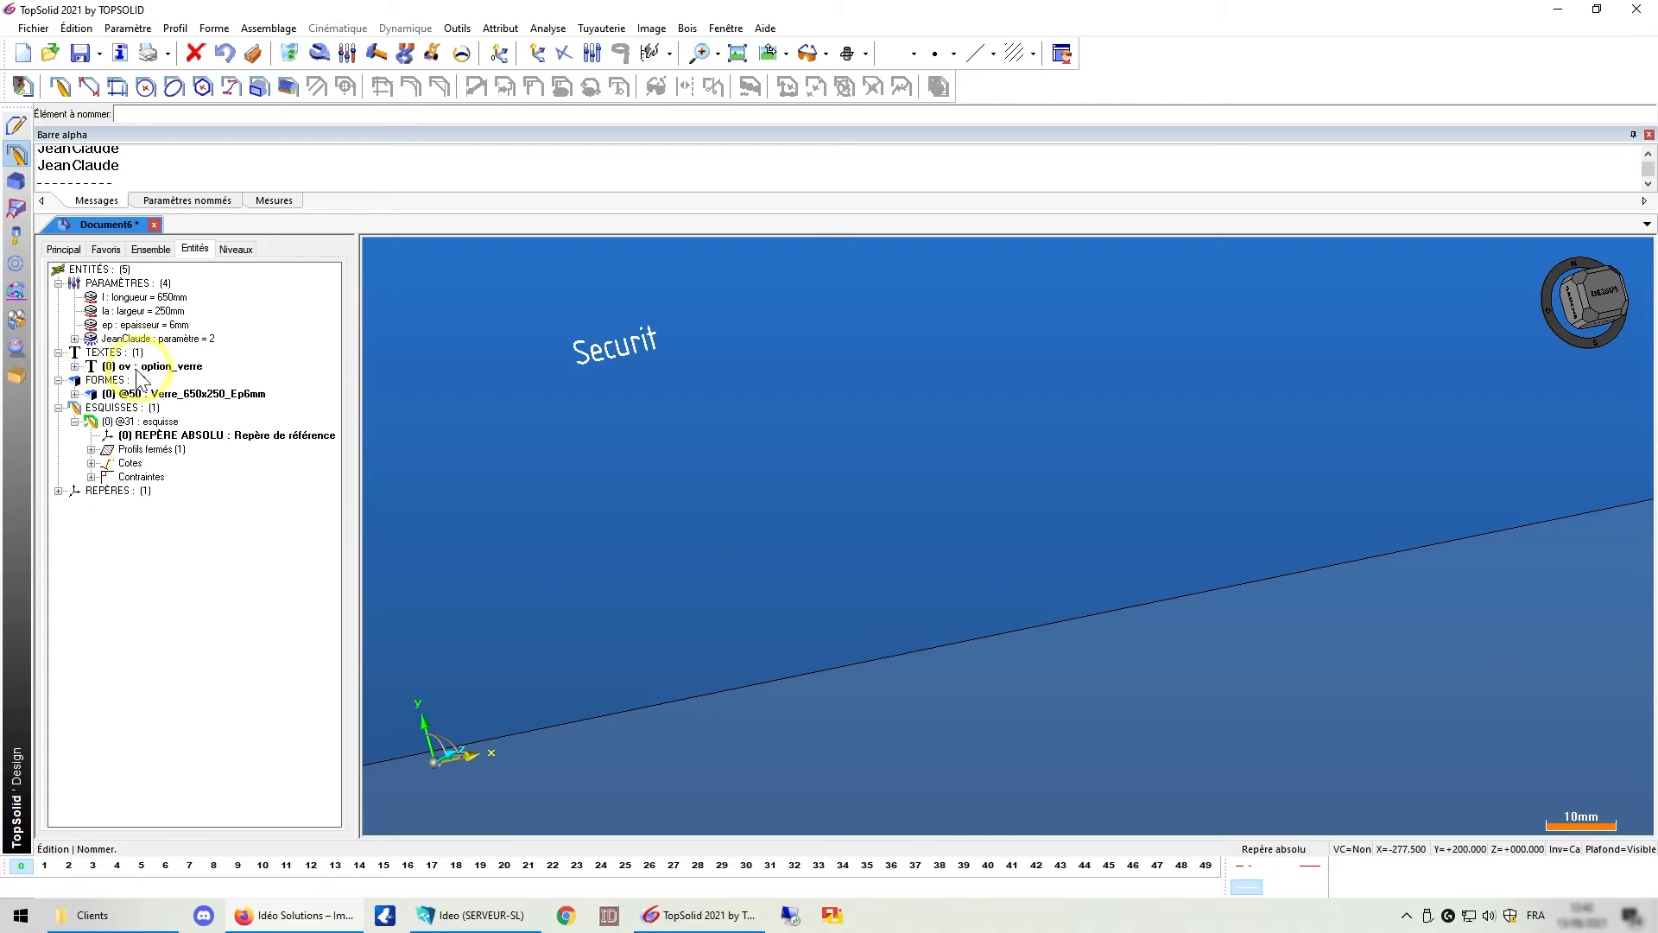
# Append an underscore and a reference to the ov text to the glass part's designation, and validate the part definition
pyautogui.click(151, 249)
pyautogui.click(136, 285)
pyautogui.rightClick(136, 286)
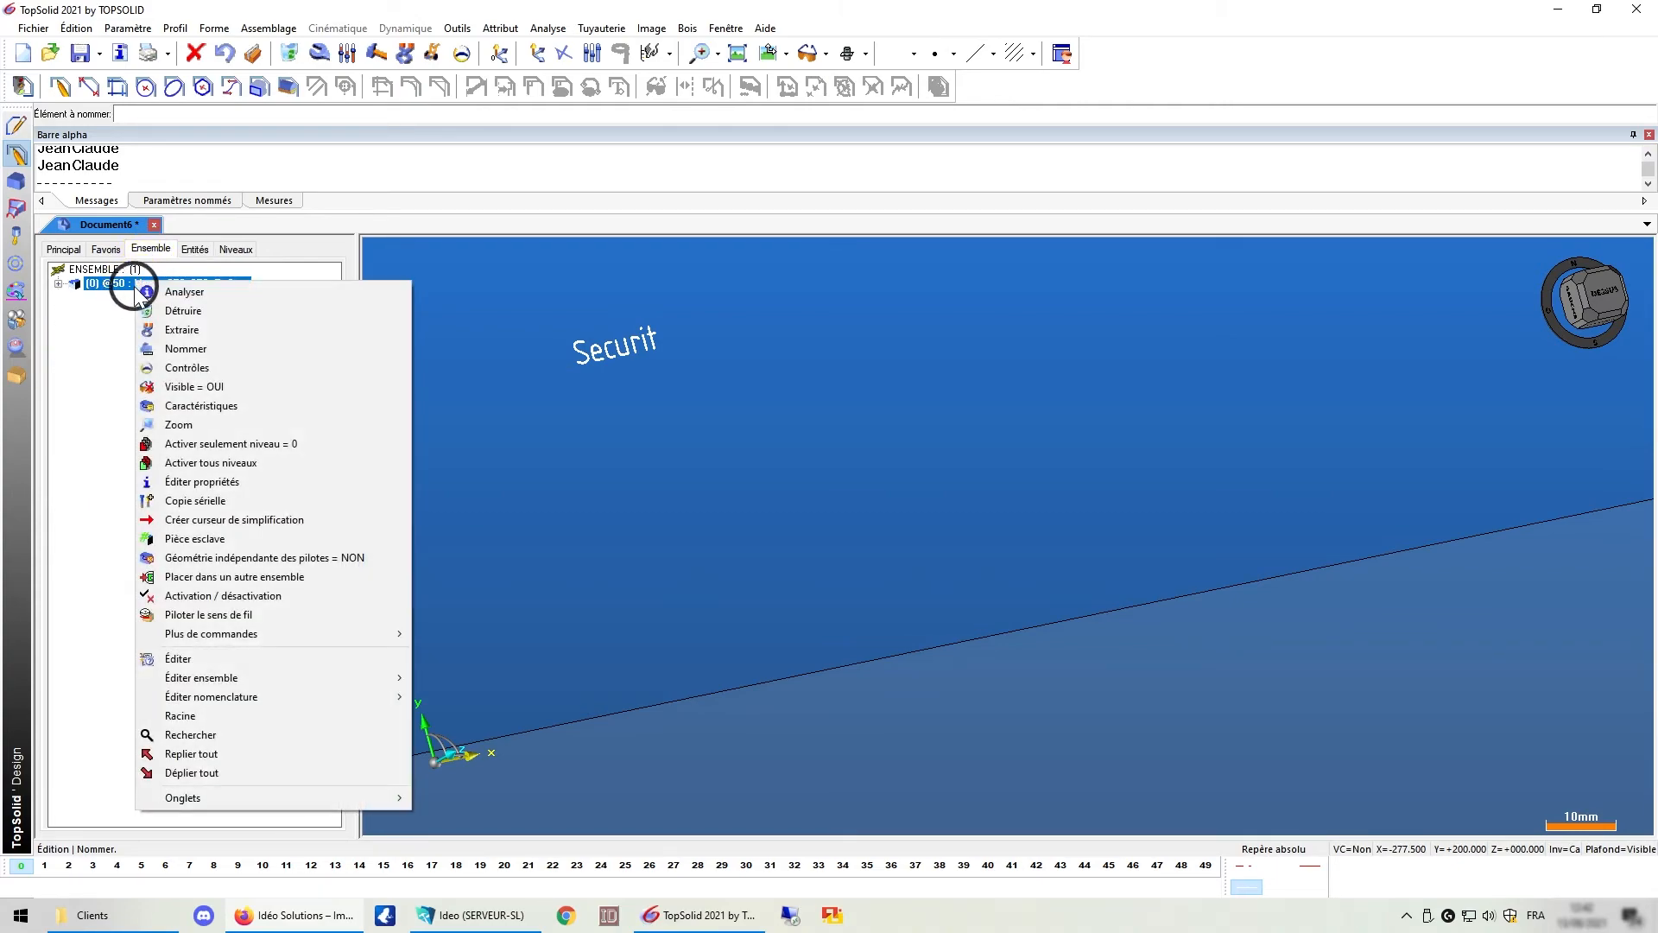
pyautogui.click(198, 404)
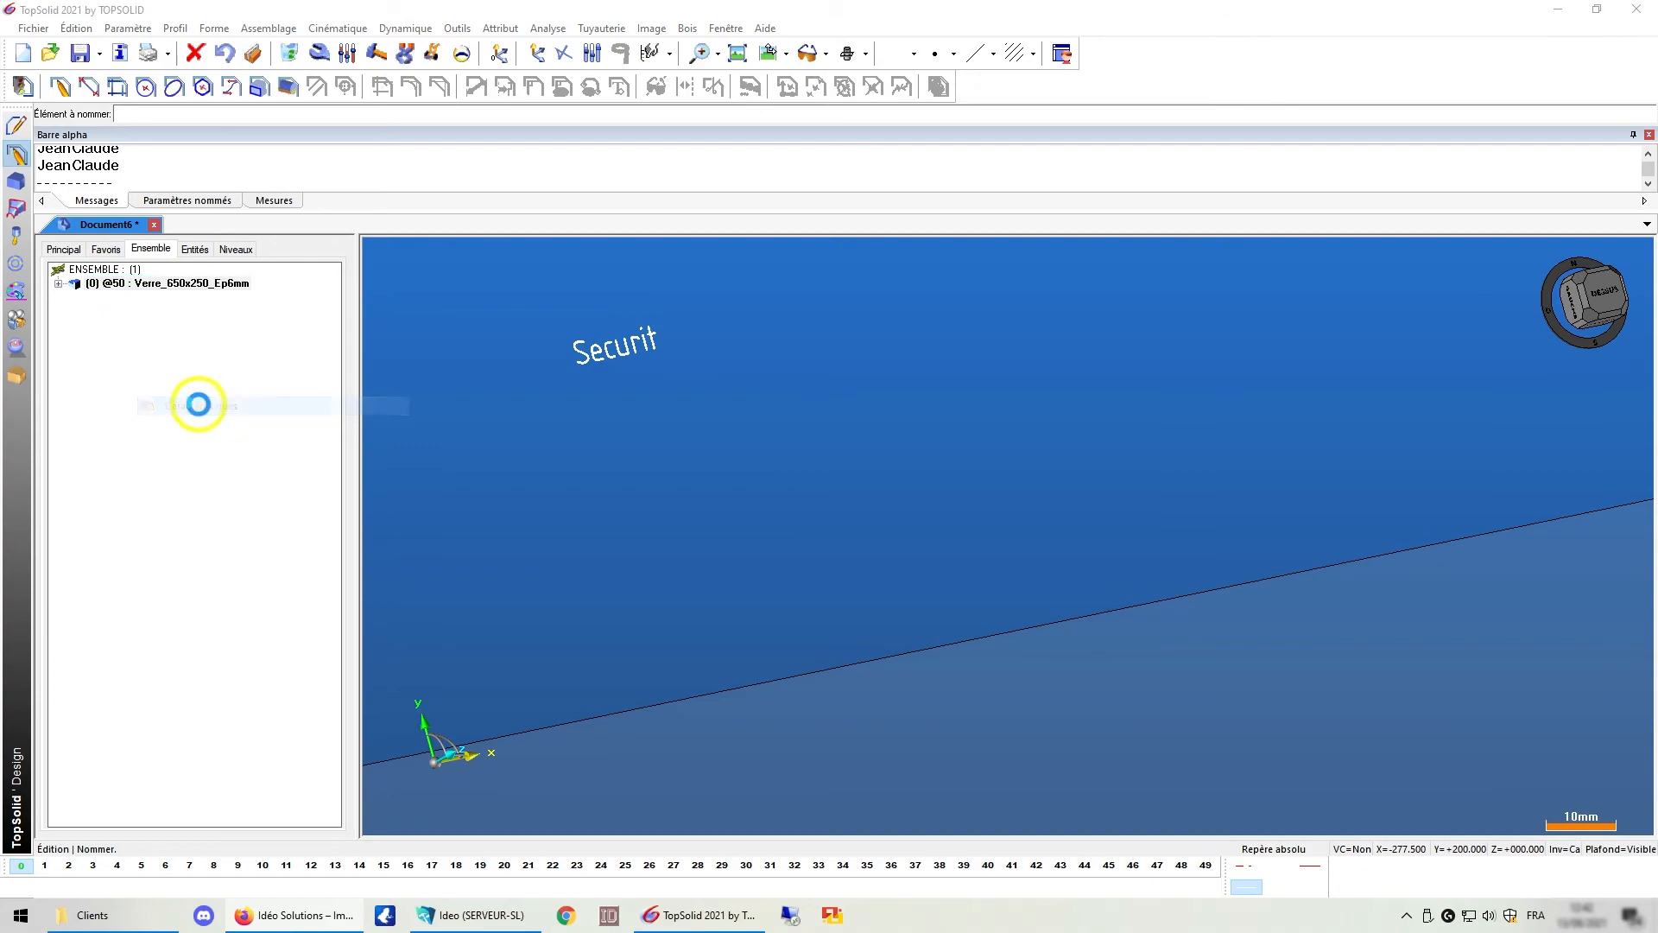
pyautogui.click(905, 201)
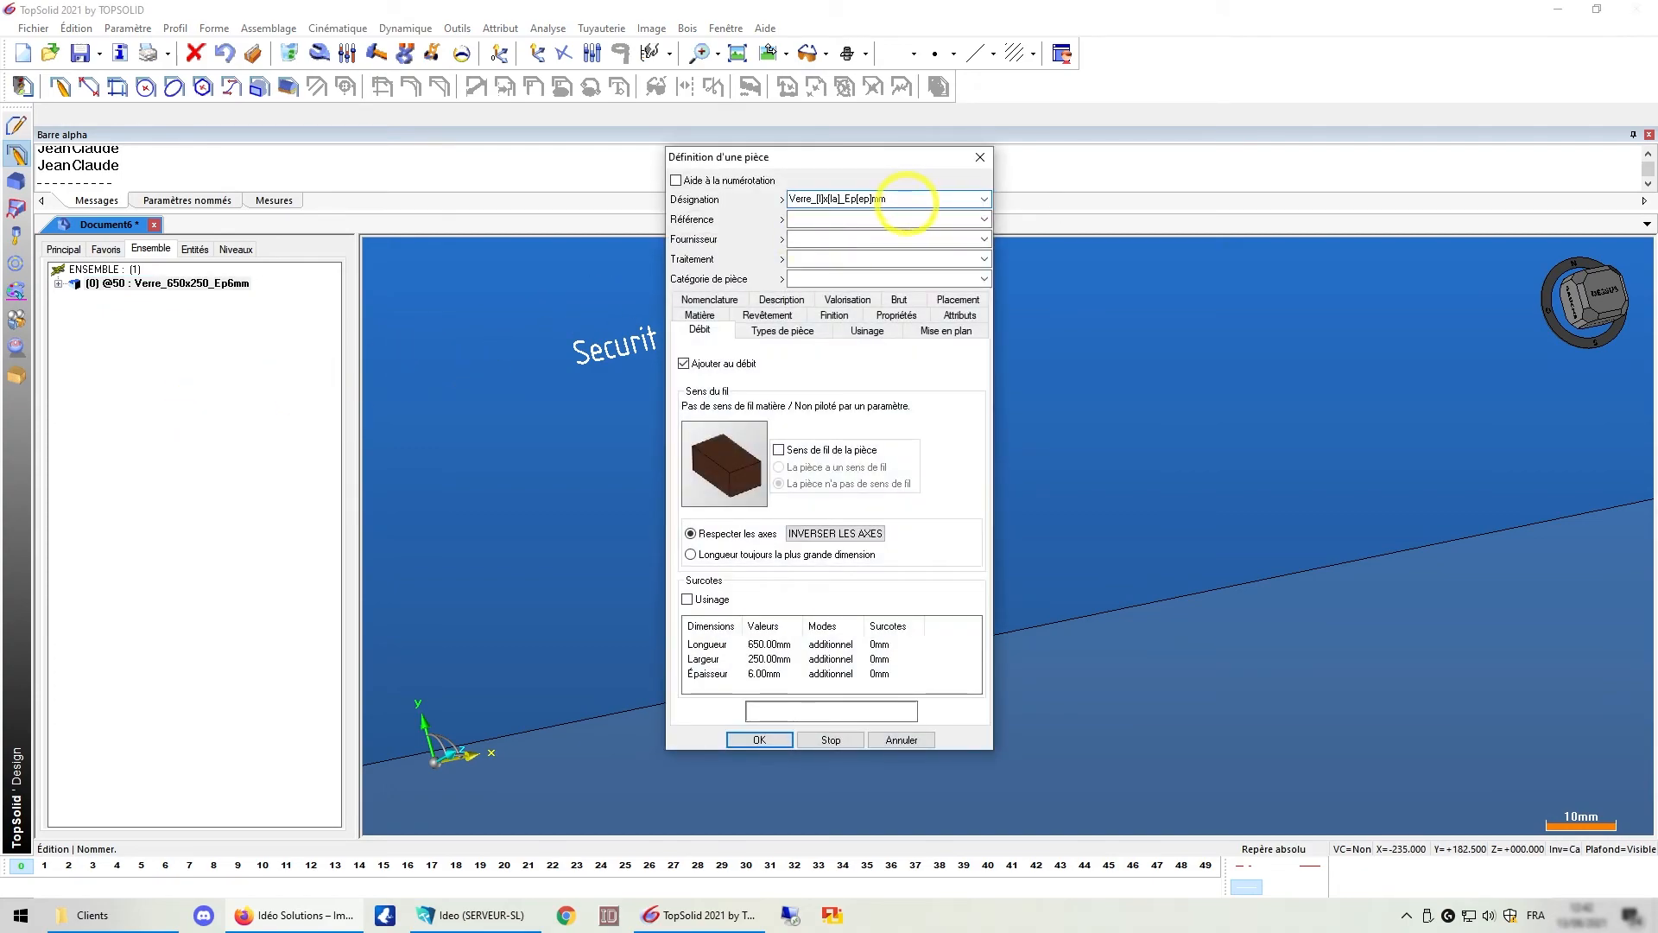
pyautogui.write('_')
pyautogui.write('ov')
pyautogui.click(760, 741)
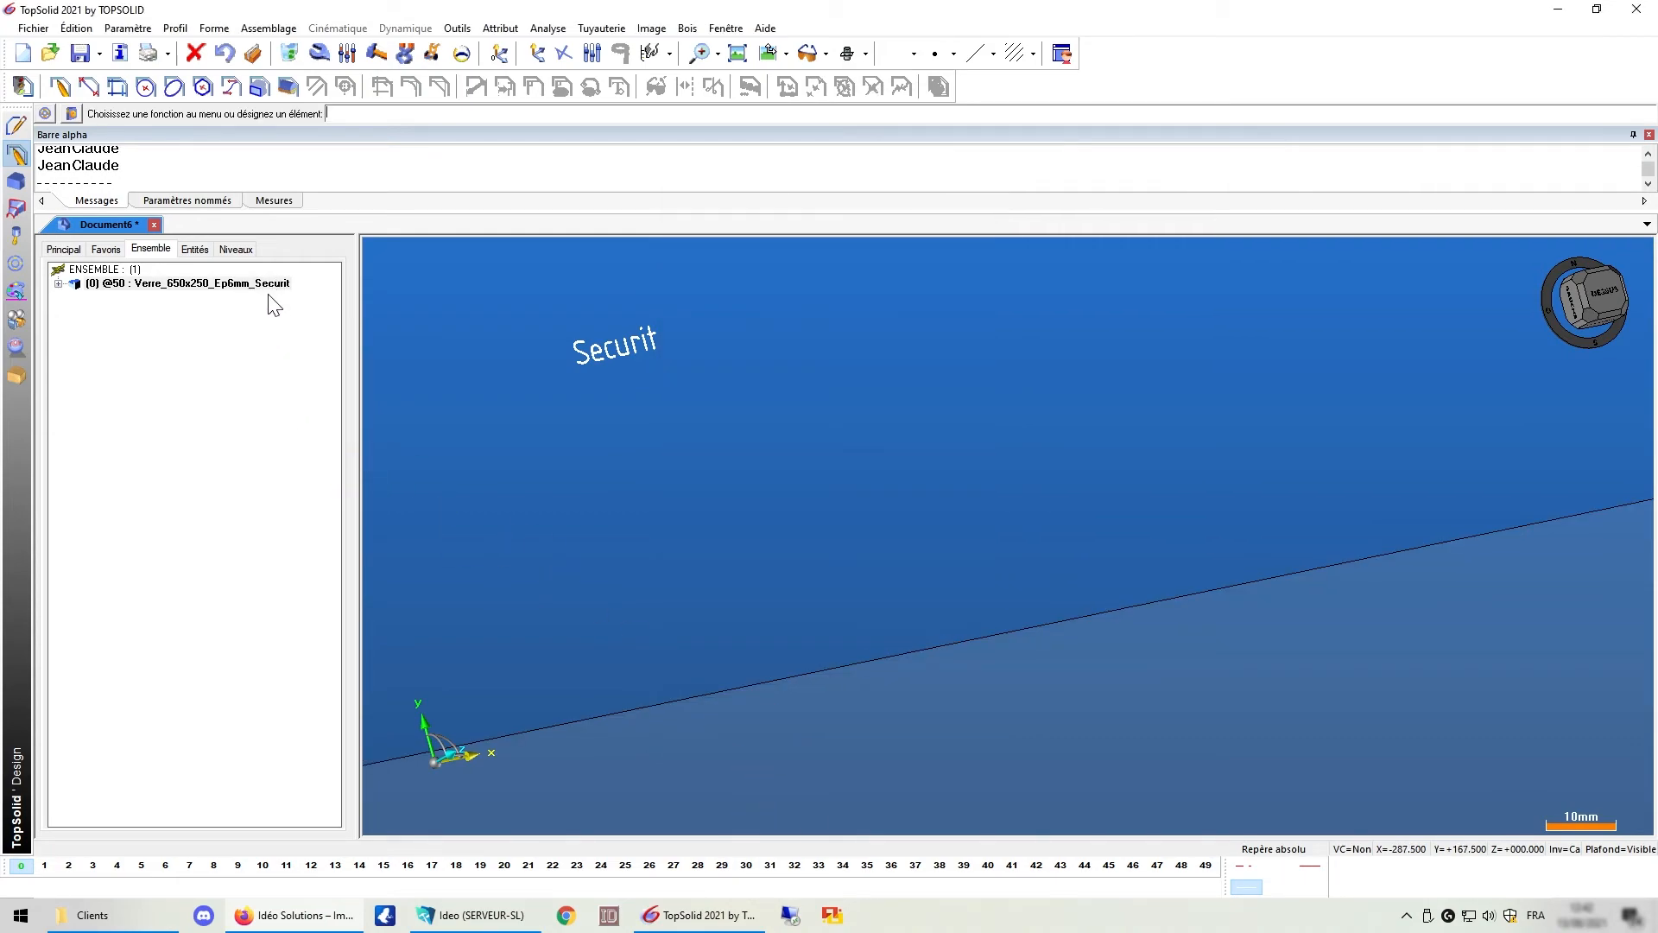
# Set the JeanClaude parameter's nominal value to 1:Feuilleté and check the glass part's designation
pyautogui.click(196, 253)
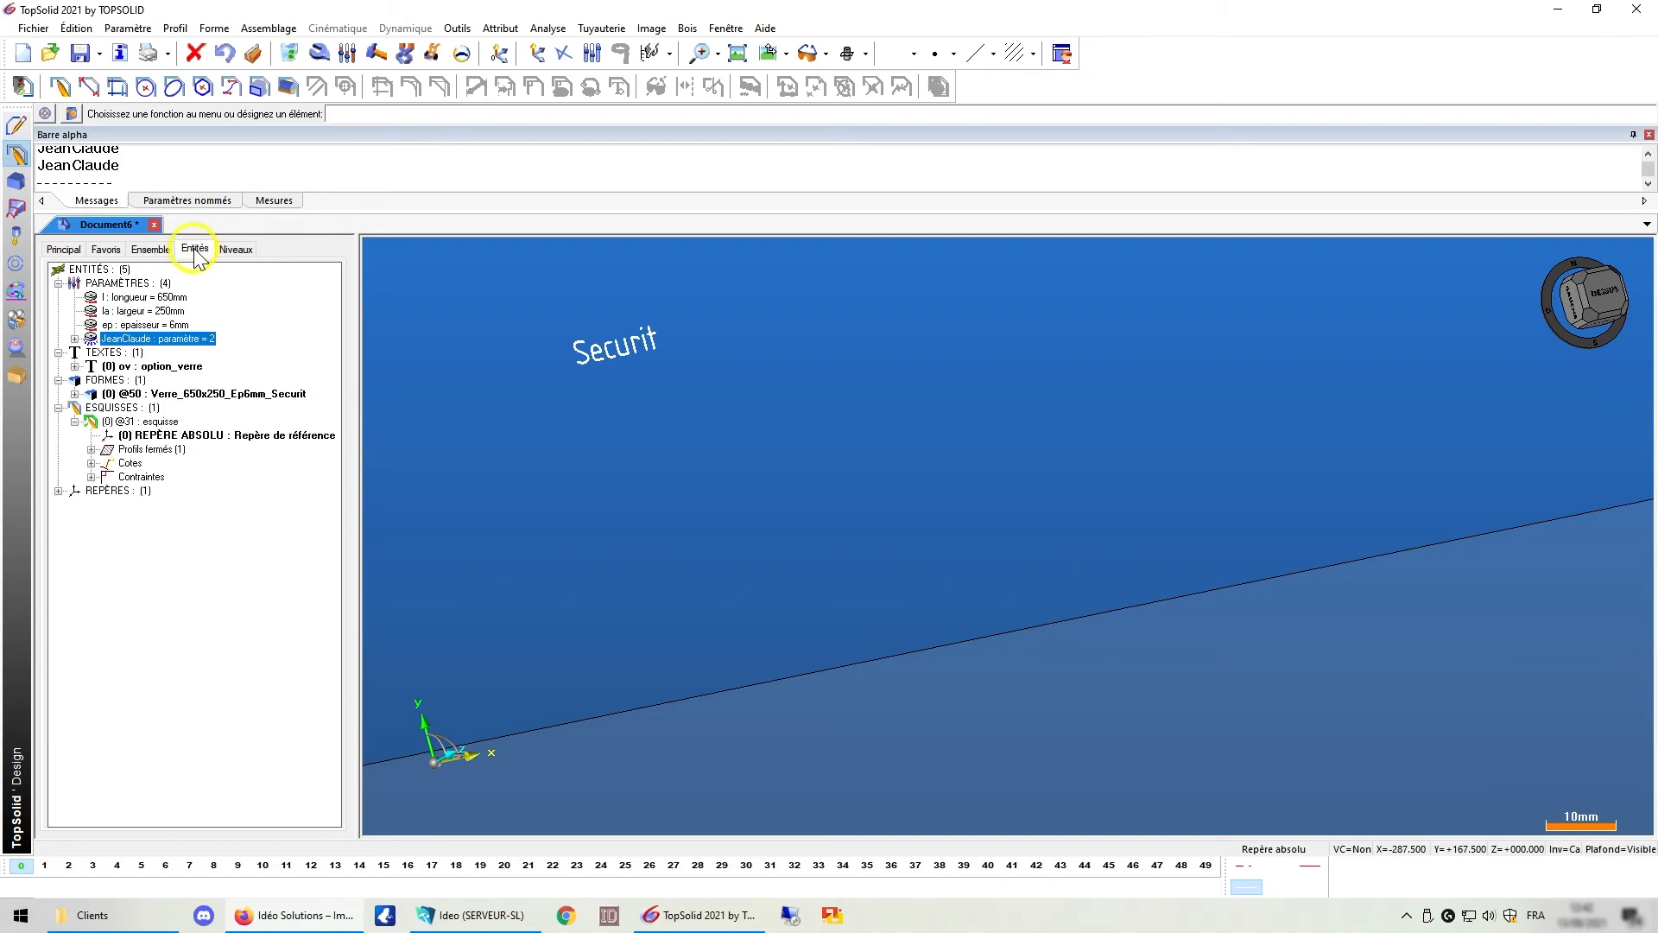
pyautogui.click(74, 339)
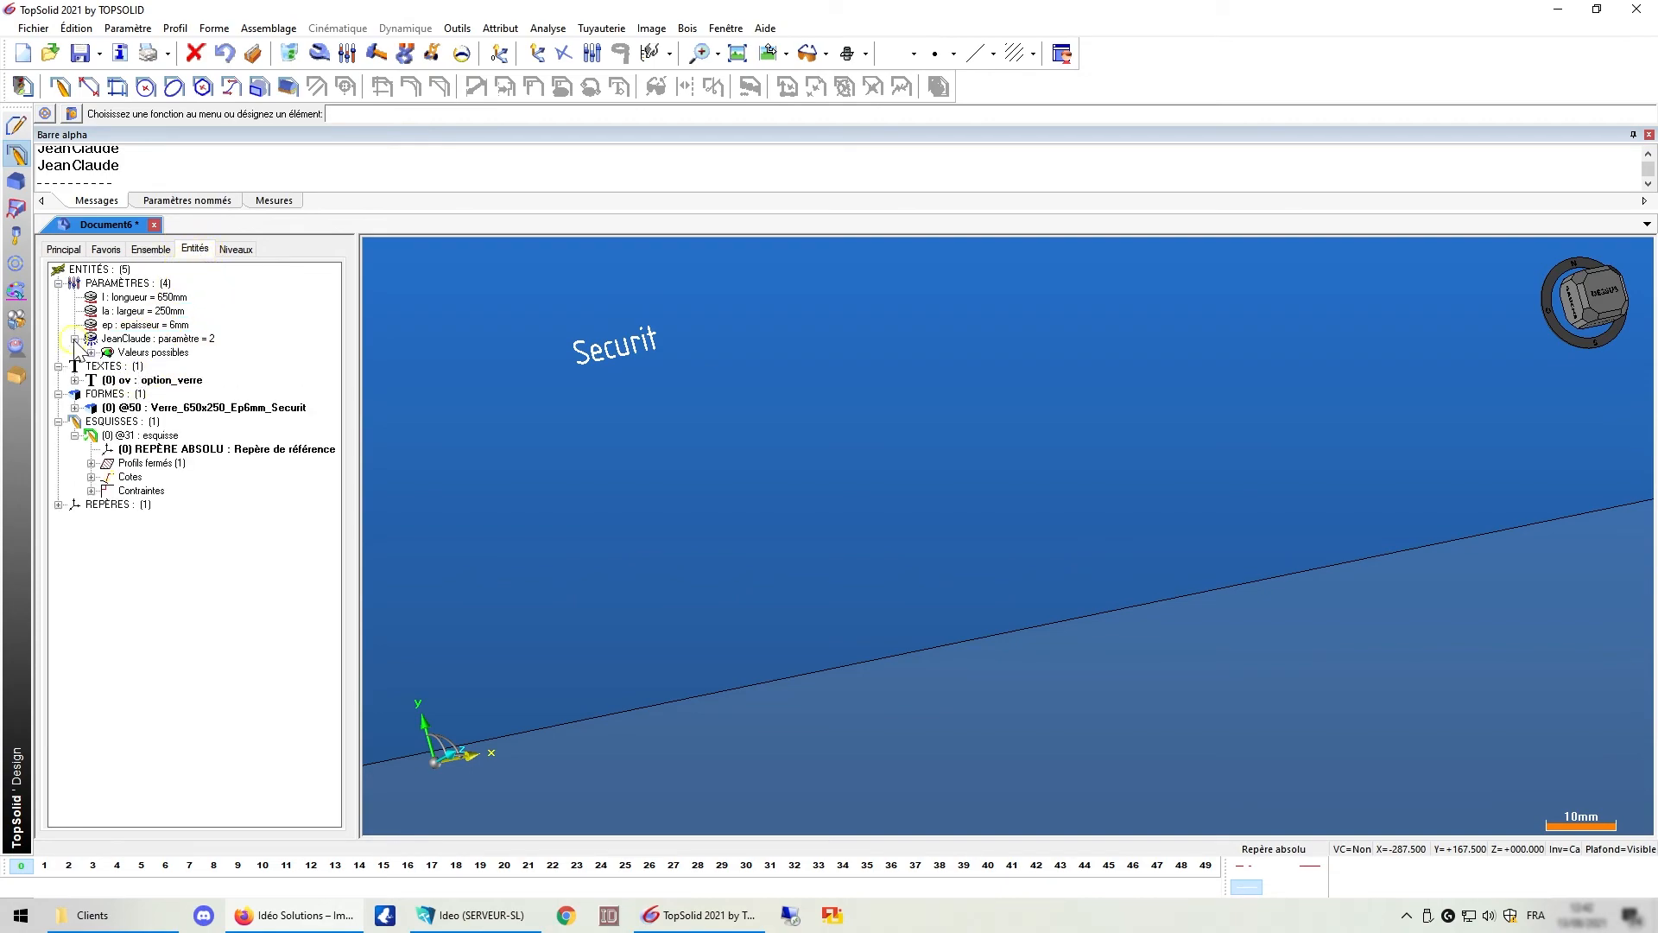
pyautogui.rightClick(121, 339)
pyautogui.click(142, 382)
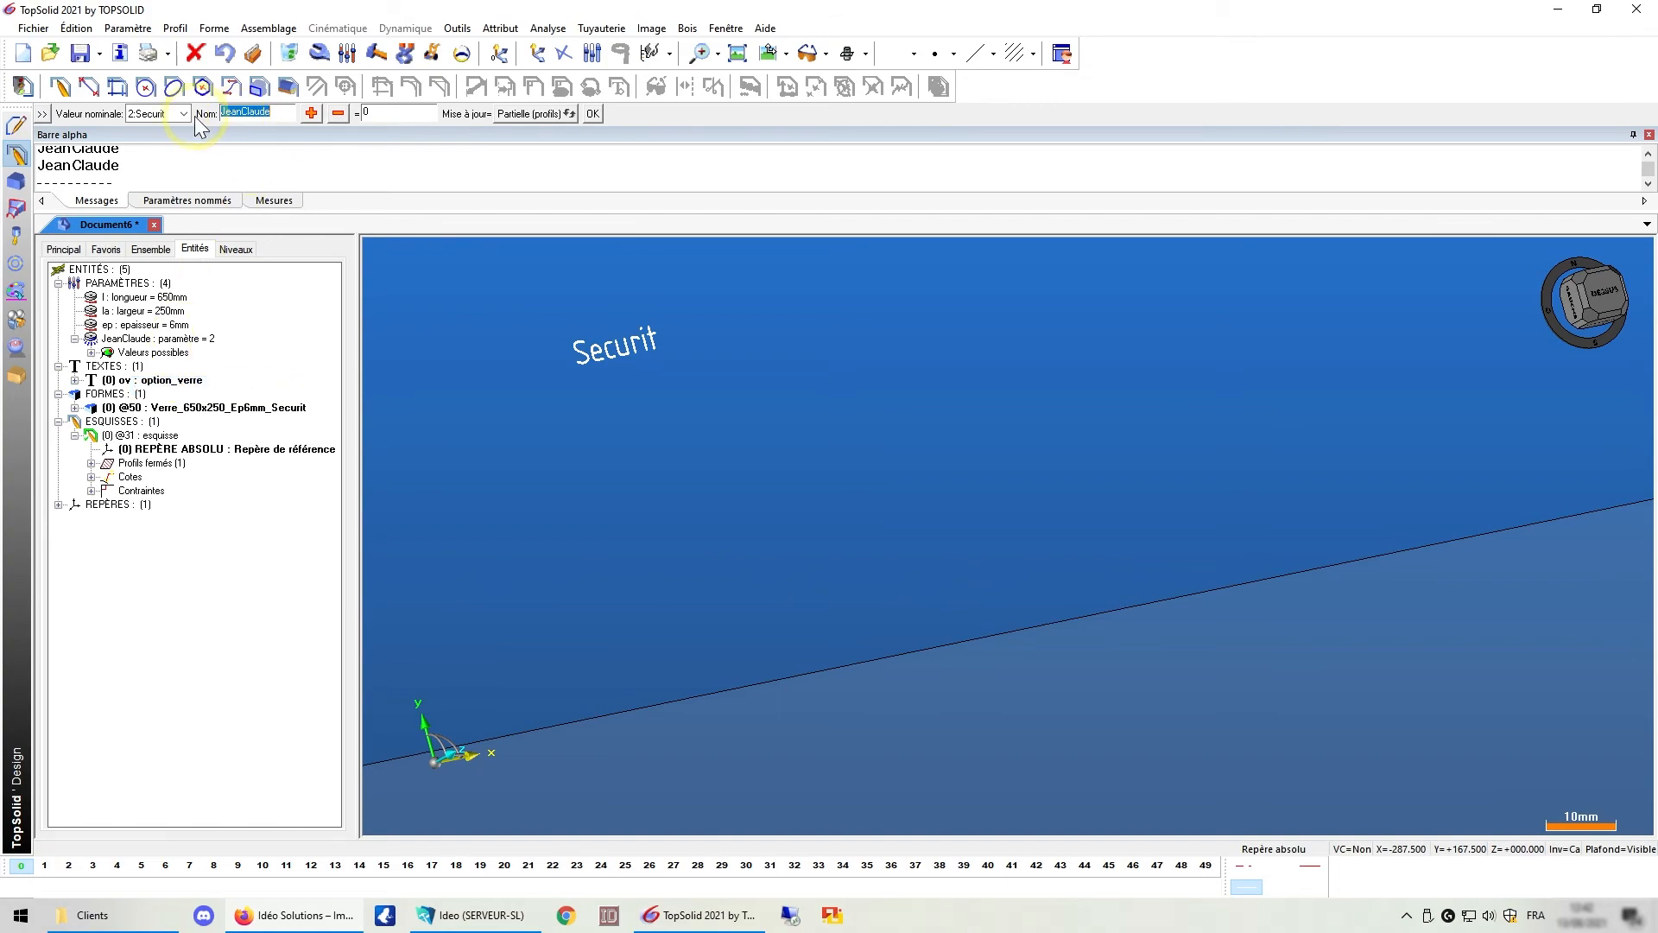
pyautogui.click(183, 114)
pyautogui.click(154, 145)
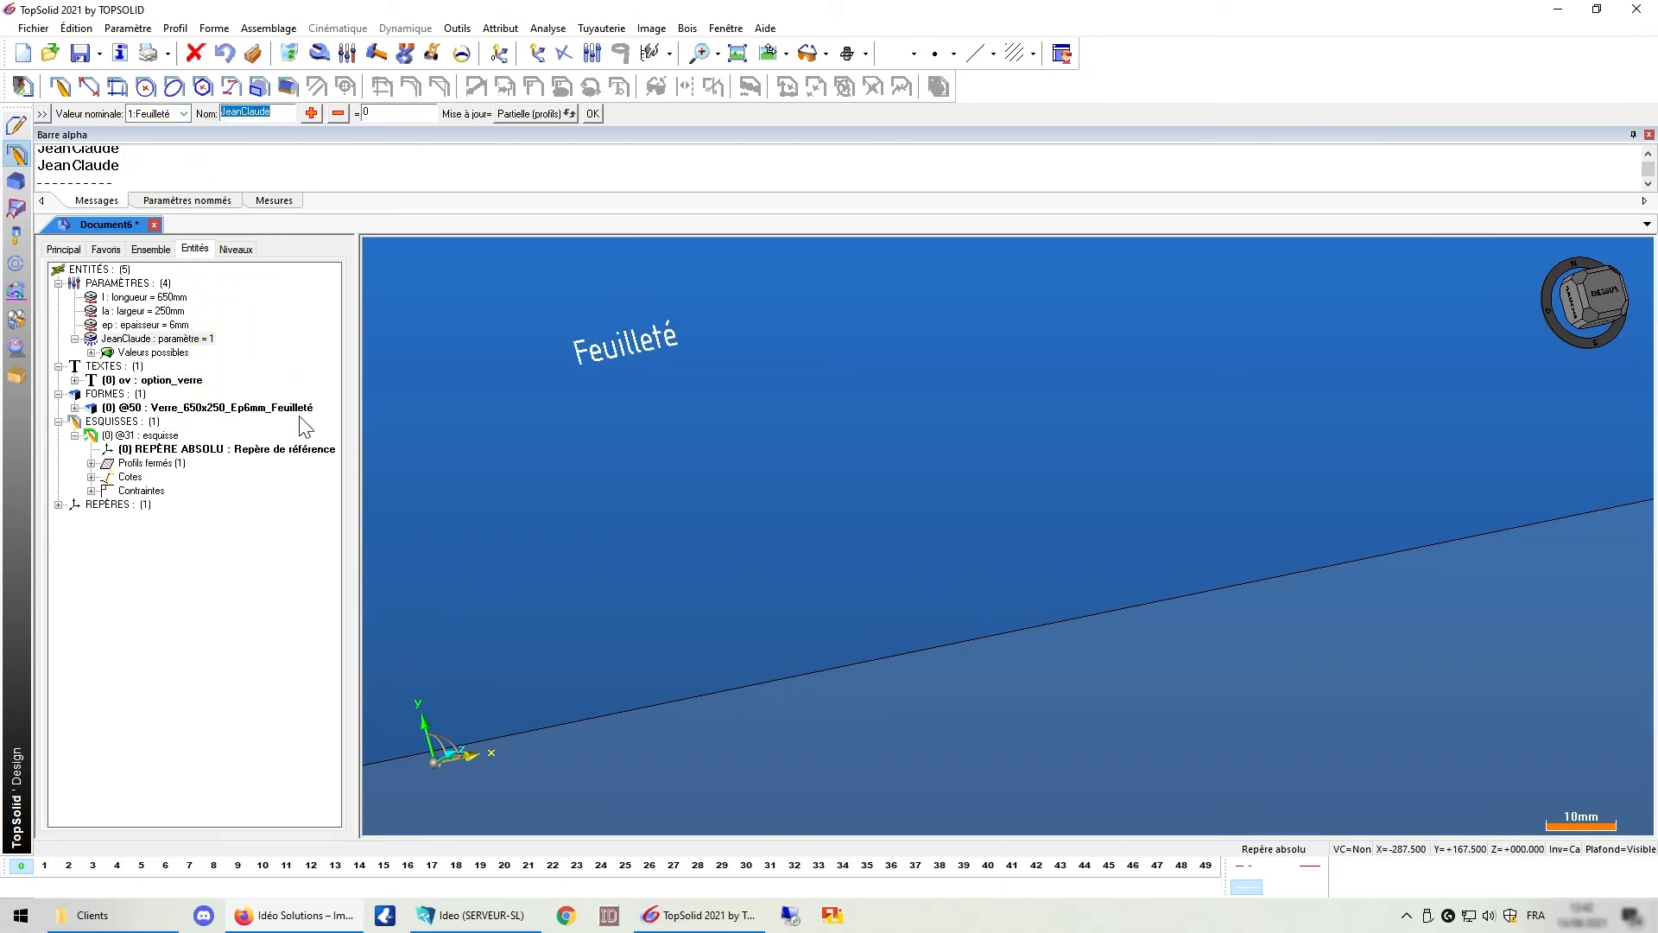
pyautogui.scroll(-5, 714, 366)
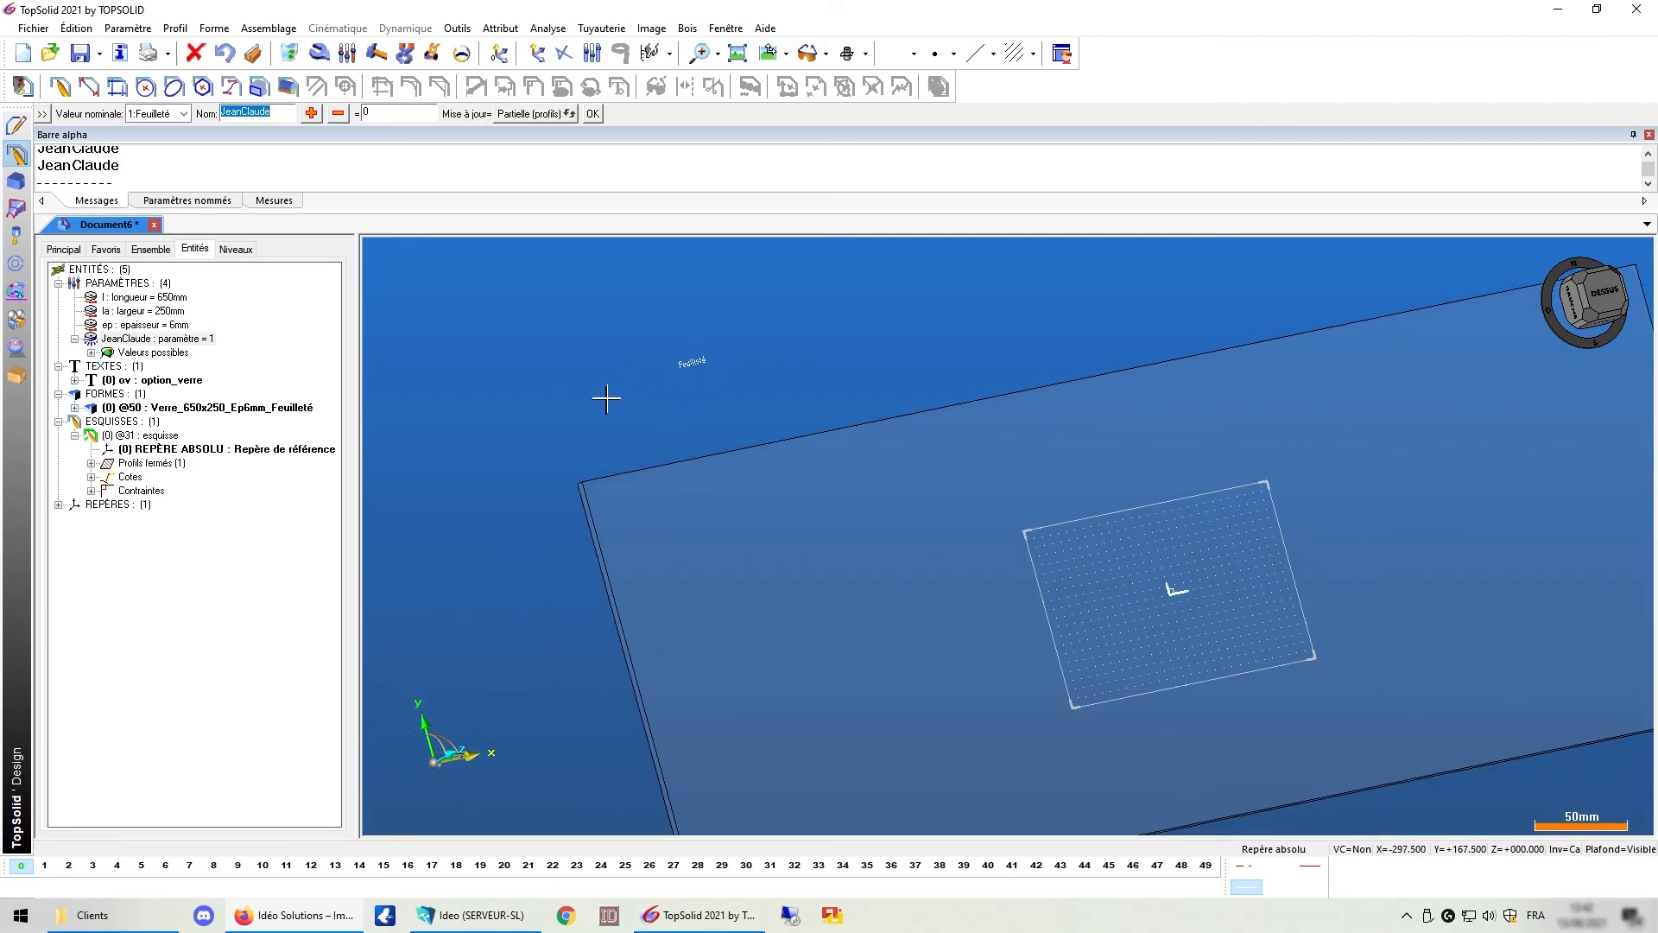